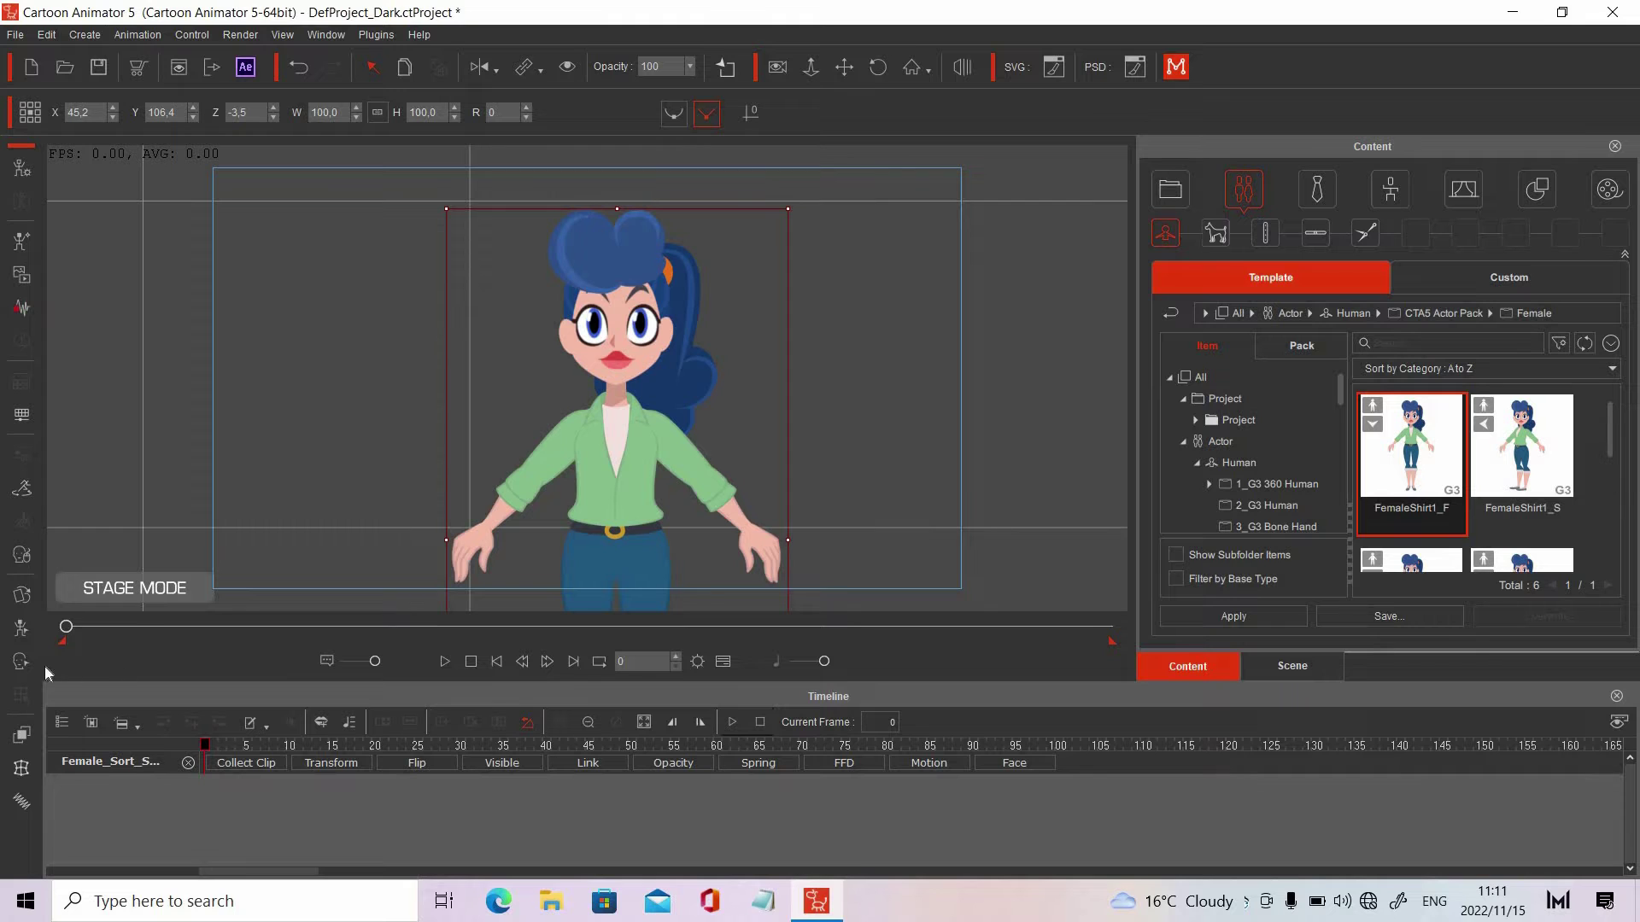
# Key the head turned left at frame 0, facing front at frame 5, and turned right at frame 10
pyautogui.click(20, 662)
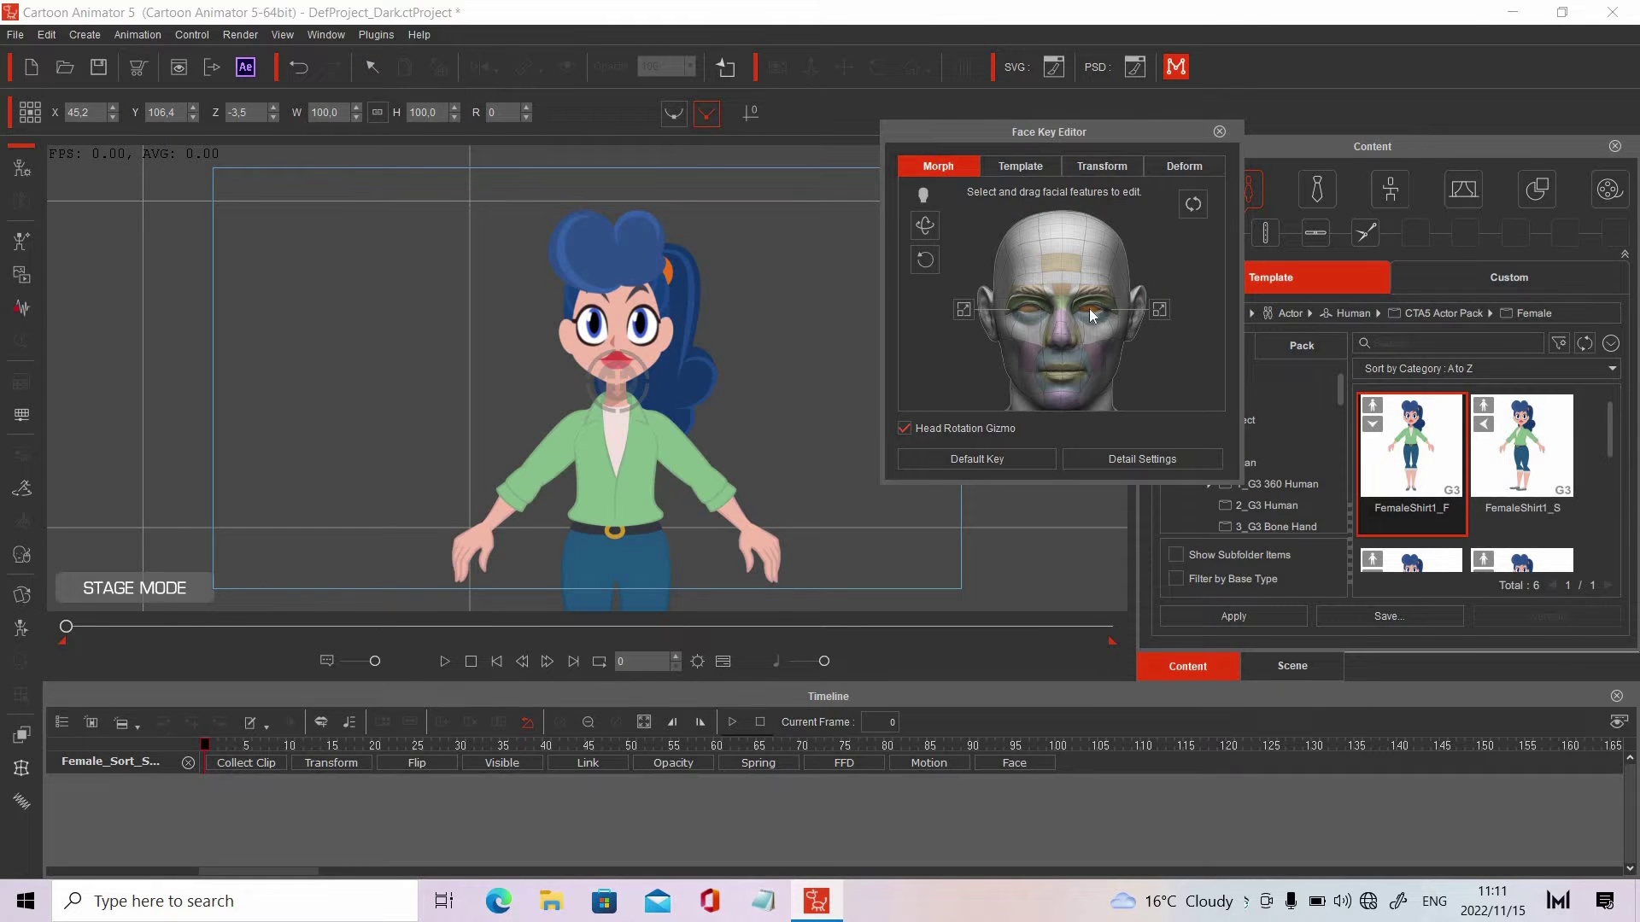
pyautogui.moveTo(617, 375); pyautogui.dragTo(452, 390)
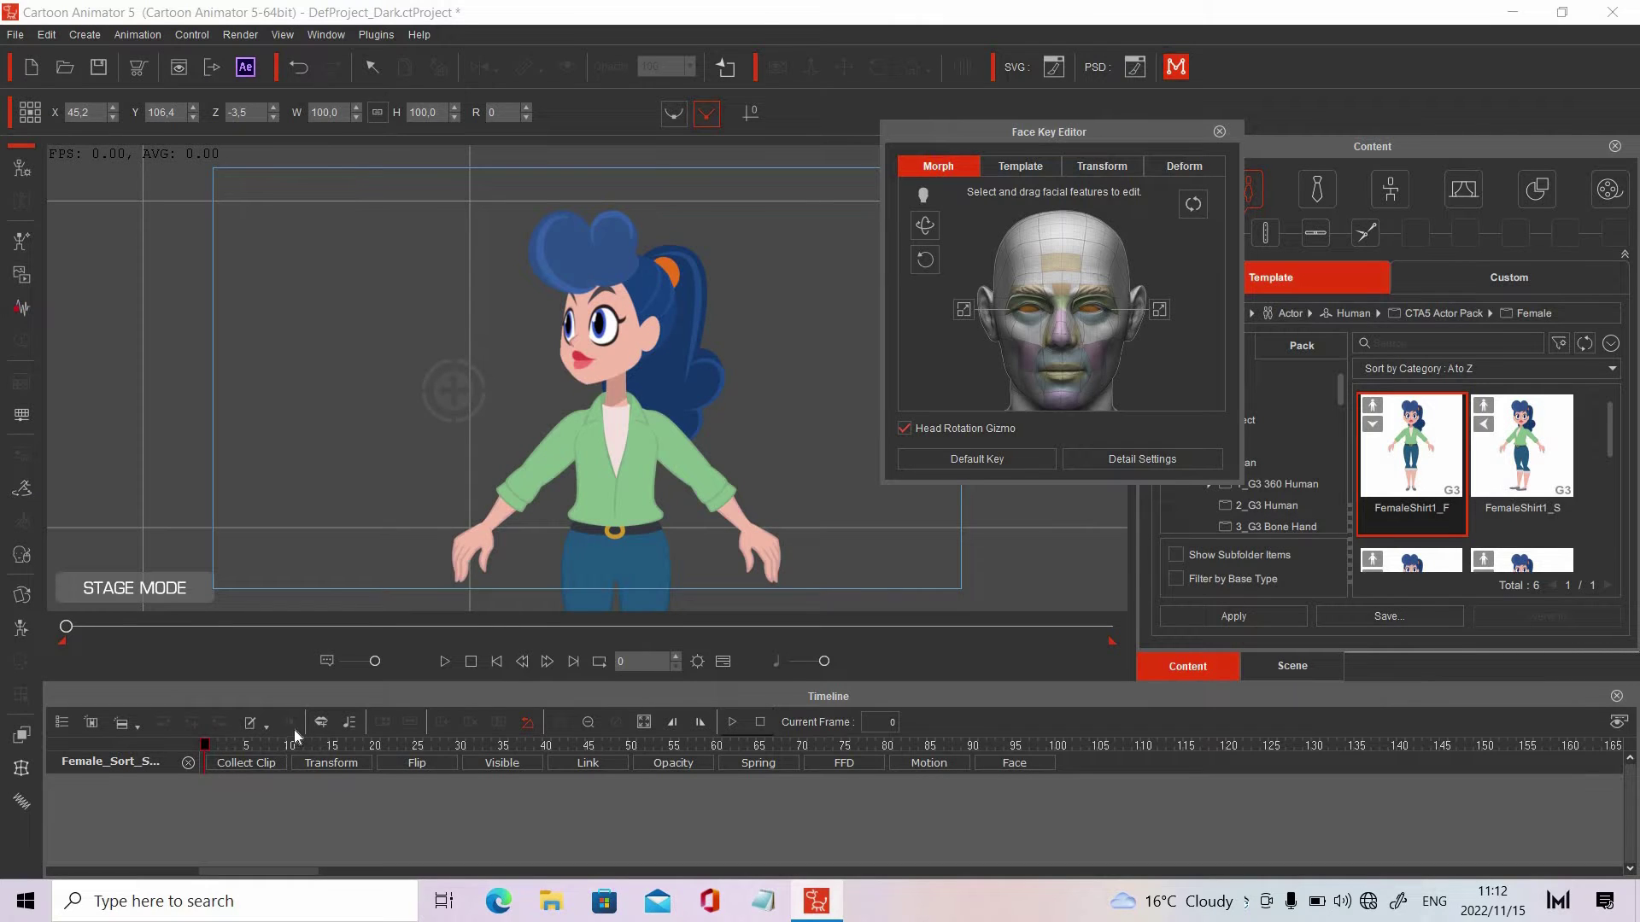
pyautogui.click(244, 743)
pyautogui.moveTo(454, 390); pyautogui.dragTo(616, 587)
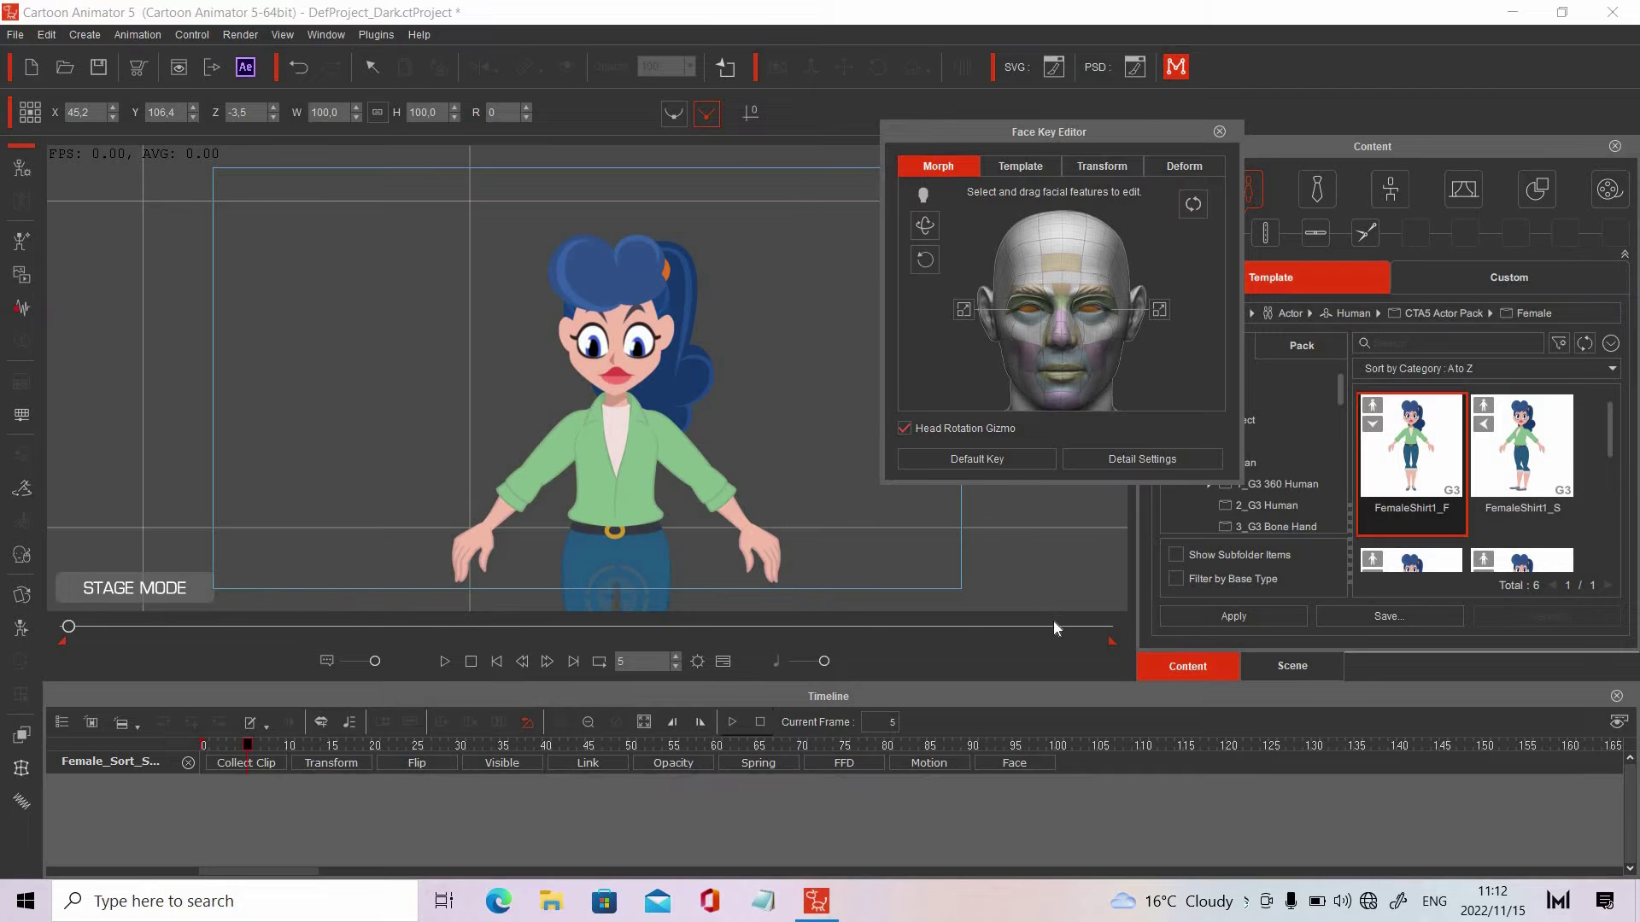
pyautogui.click(291, 749)
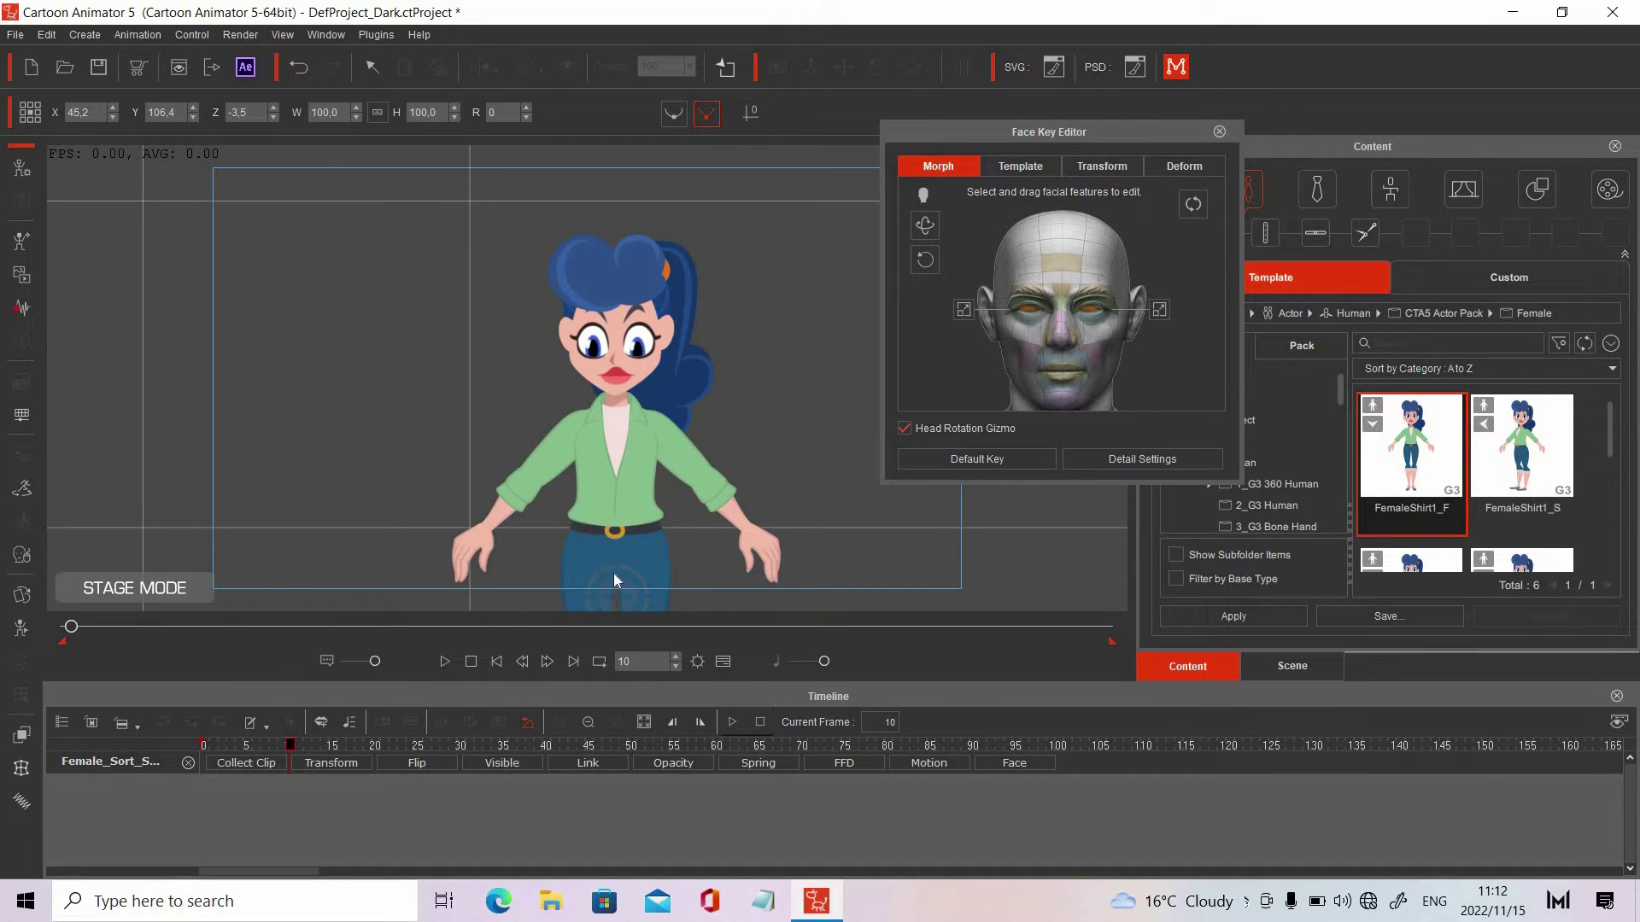
pyautogui.moveTo(617, 586); pyautogui.dragTo(966, 371)
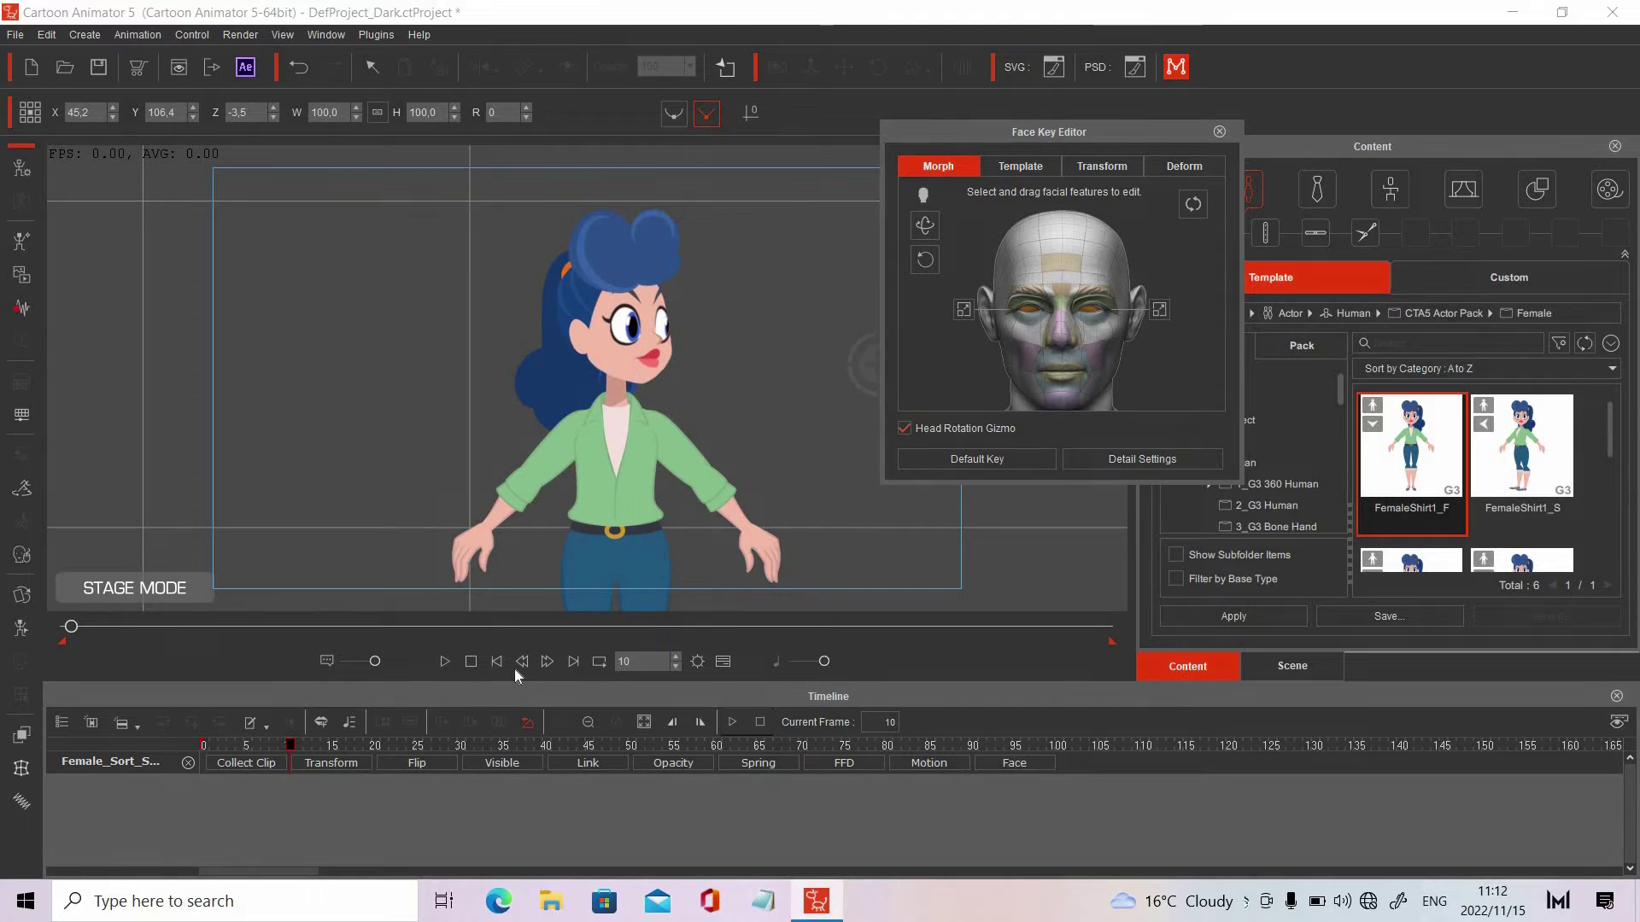
pyautogui.click(445, 661)
pyautogui.click(446, 661)
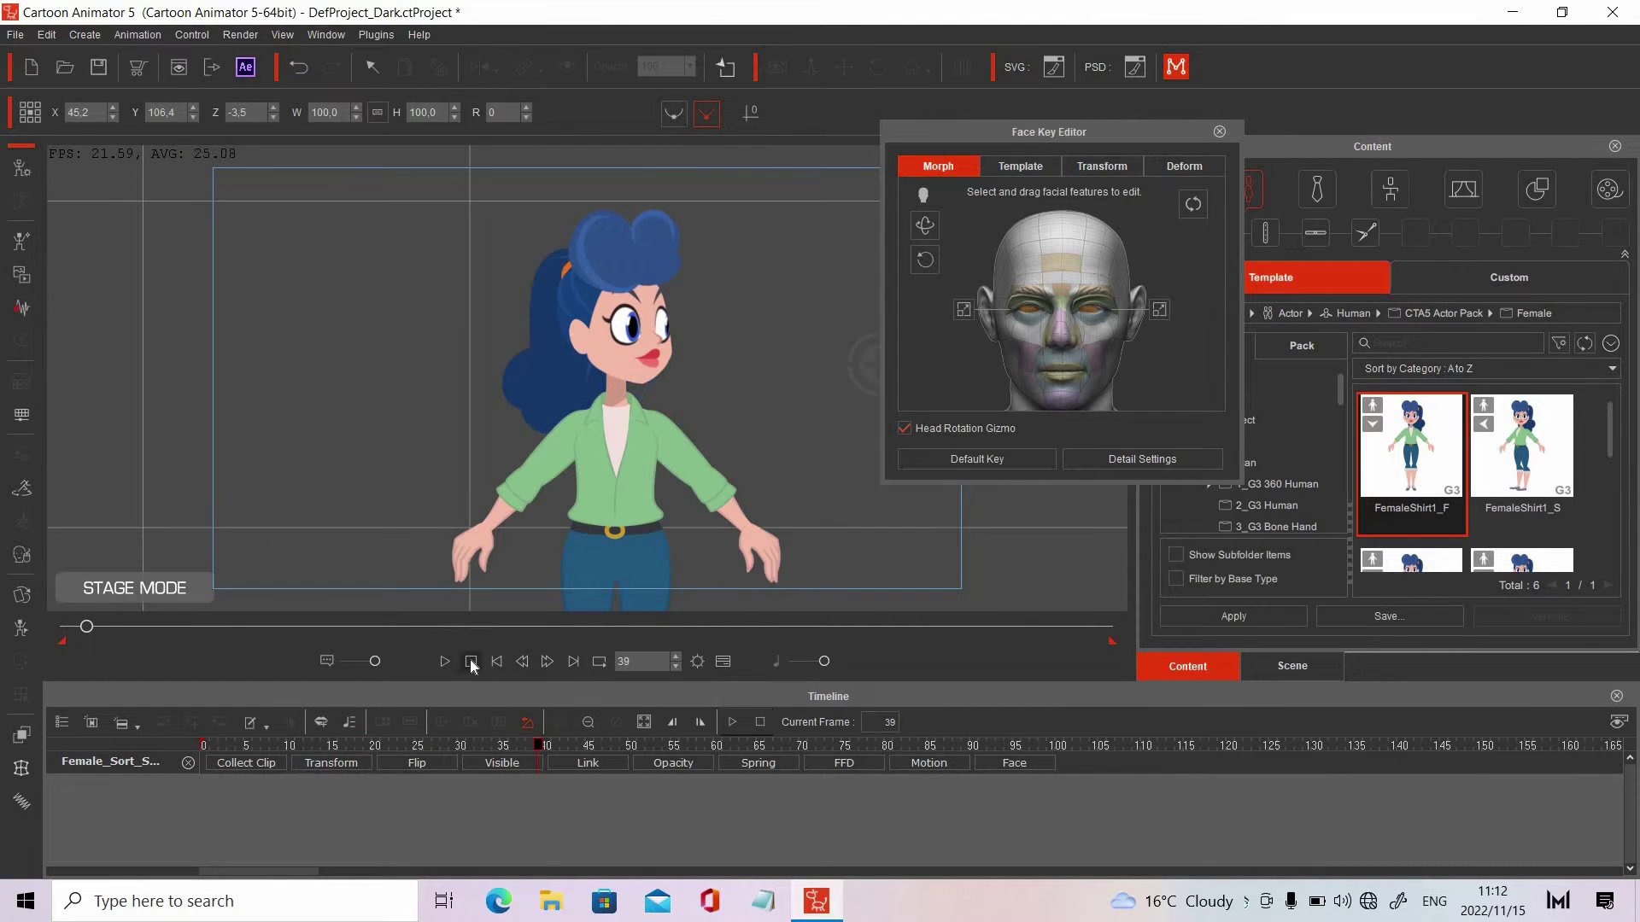
pyautogui.click(470, 662)
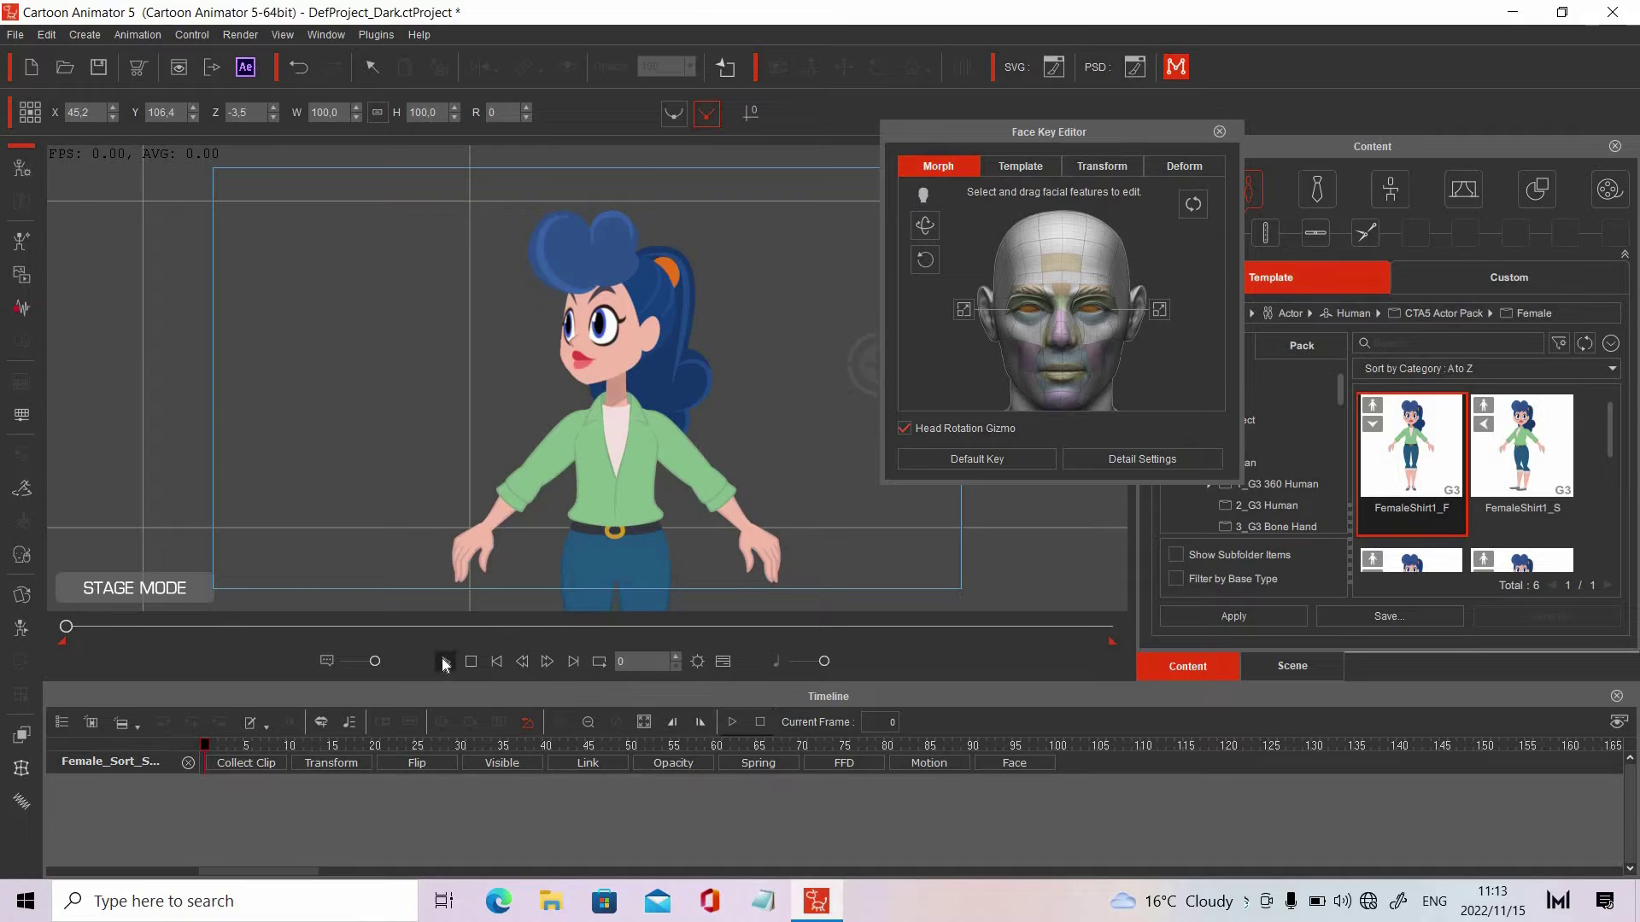
pyautogui.click(444, 662)
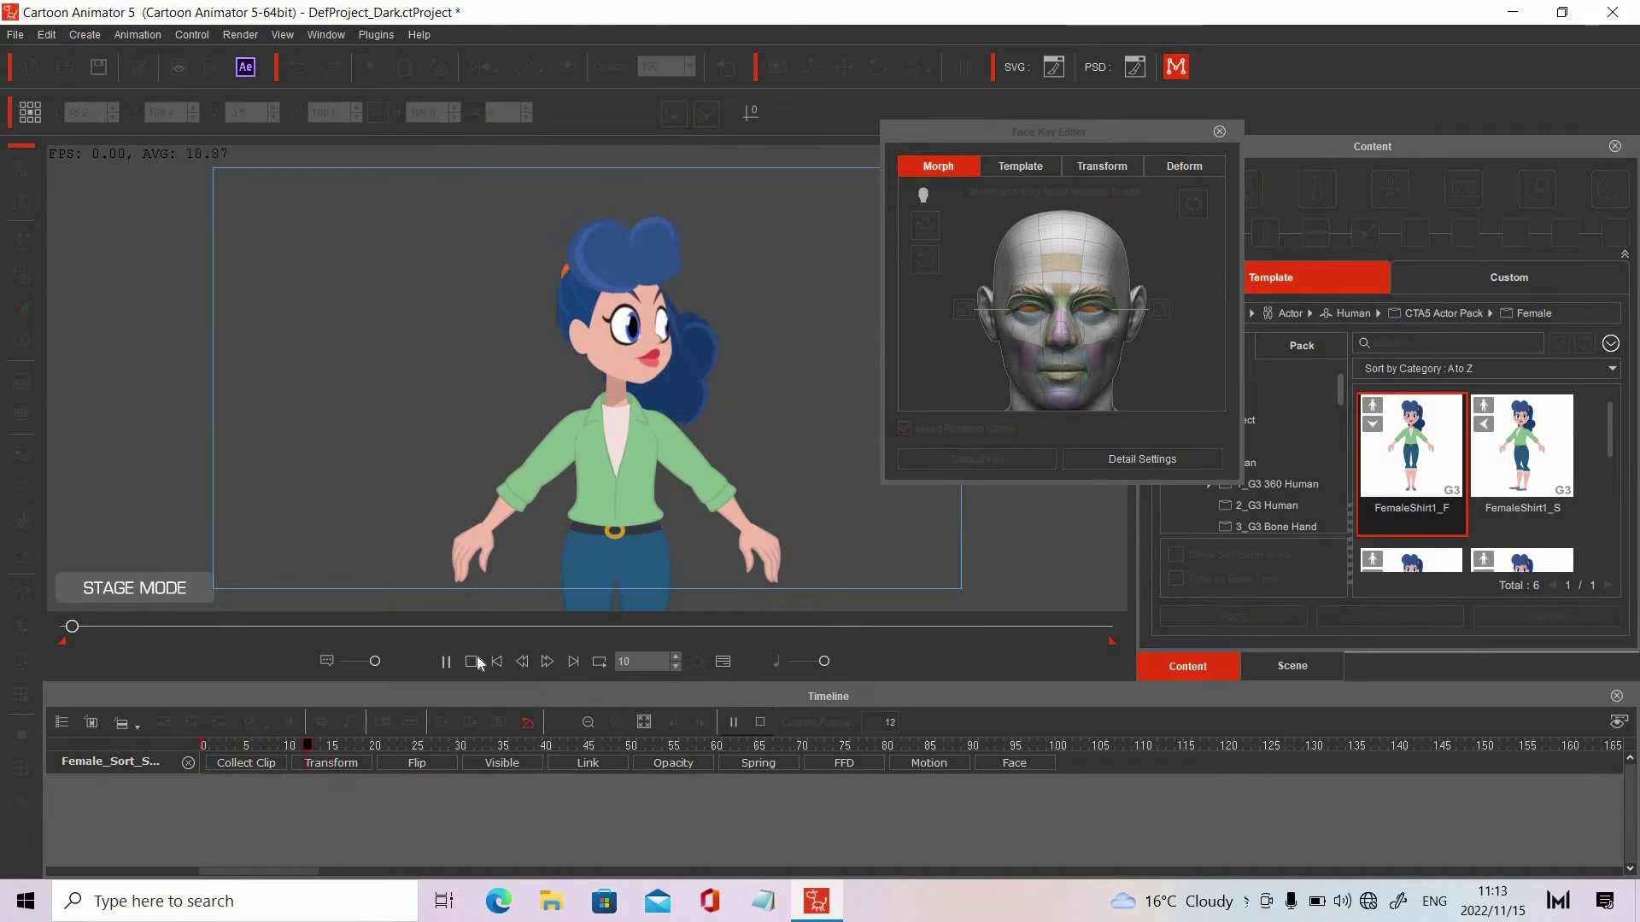
pyautogui.click(469, 662)
pyautogui.click(446, 663)
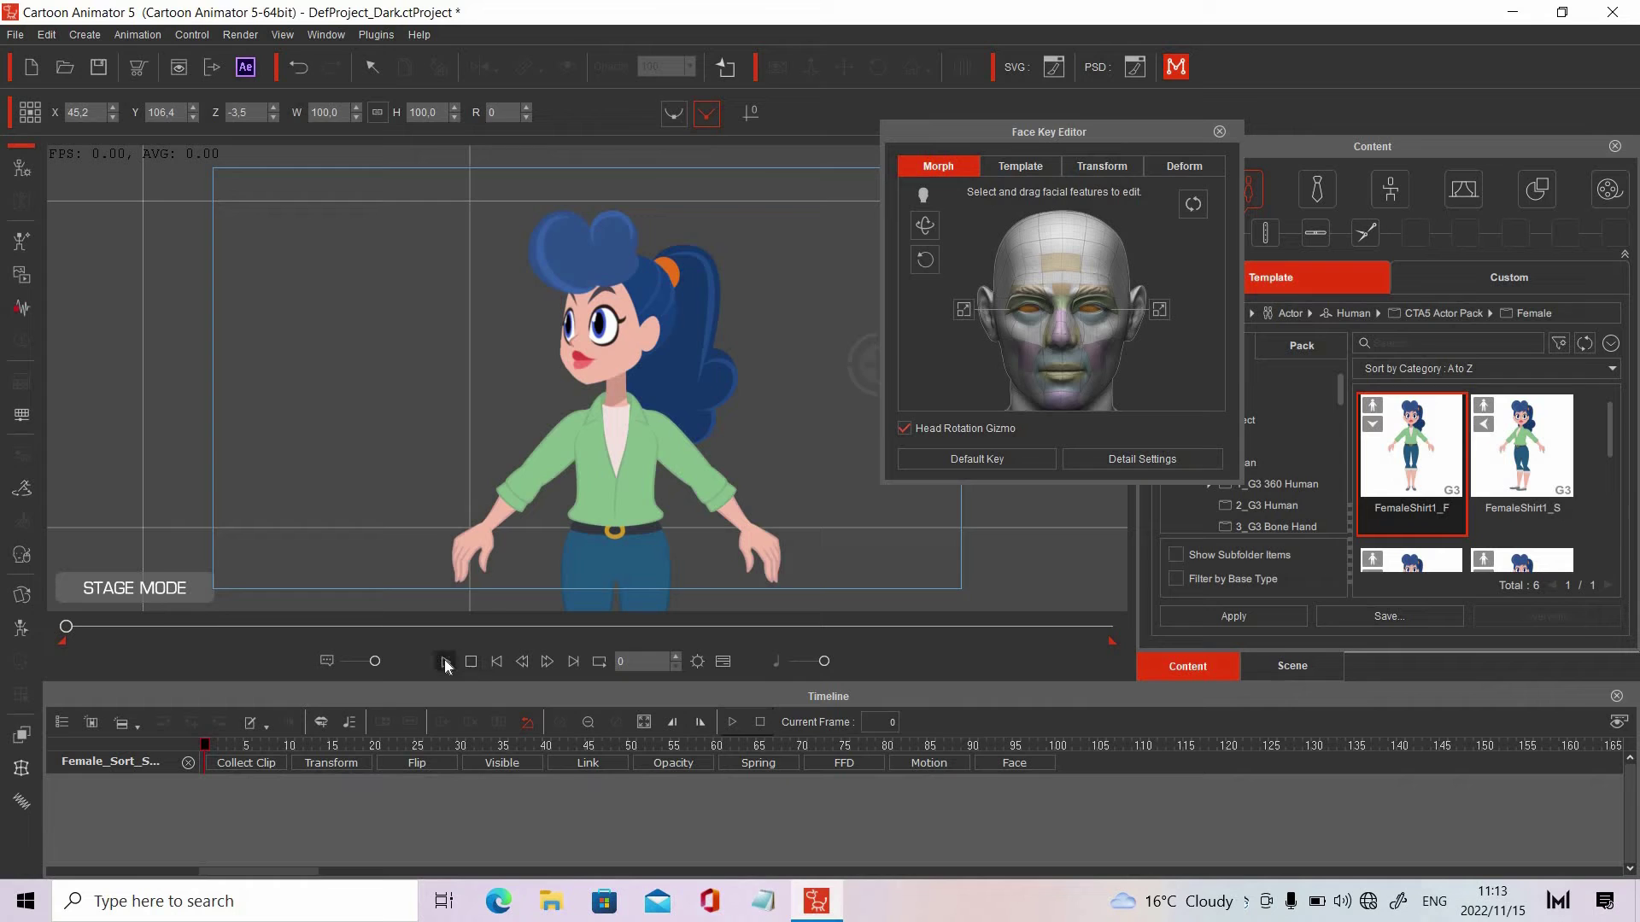
pyautogui.click(472, 664)
pyautogui.click(446, 661)
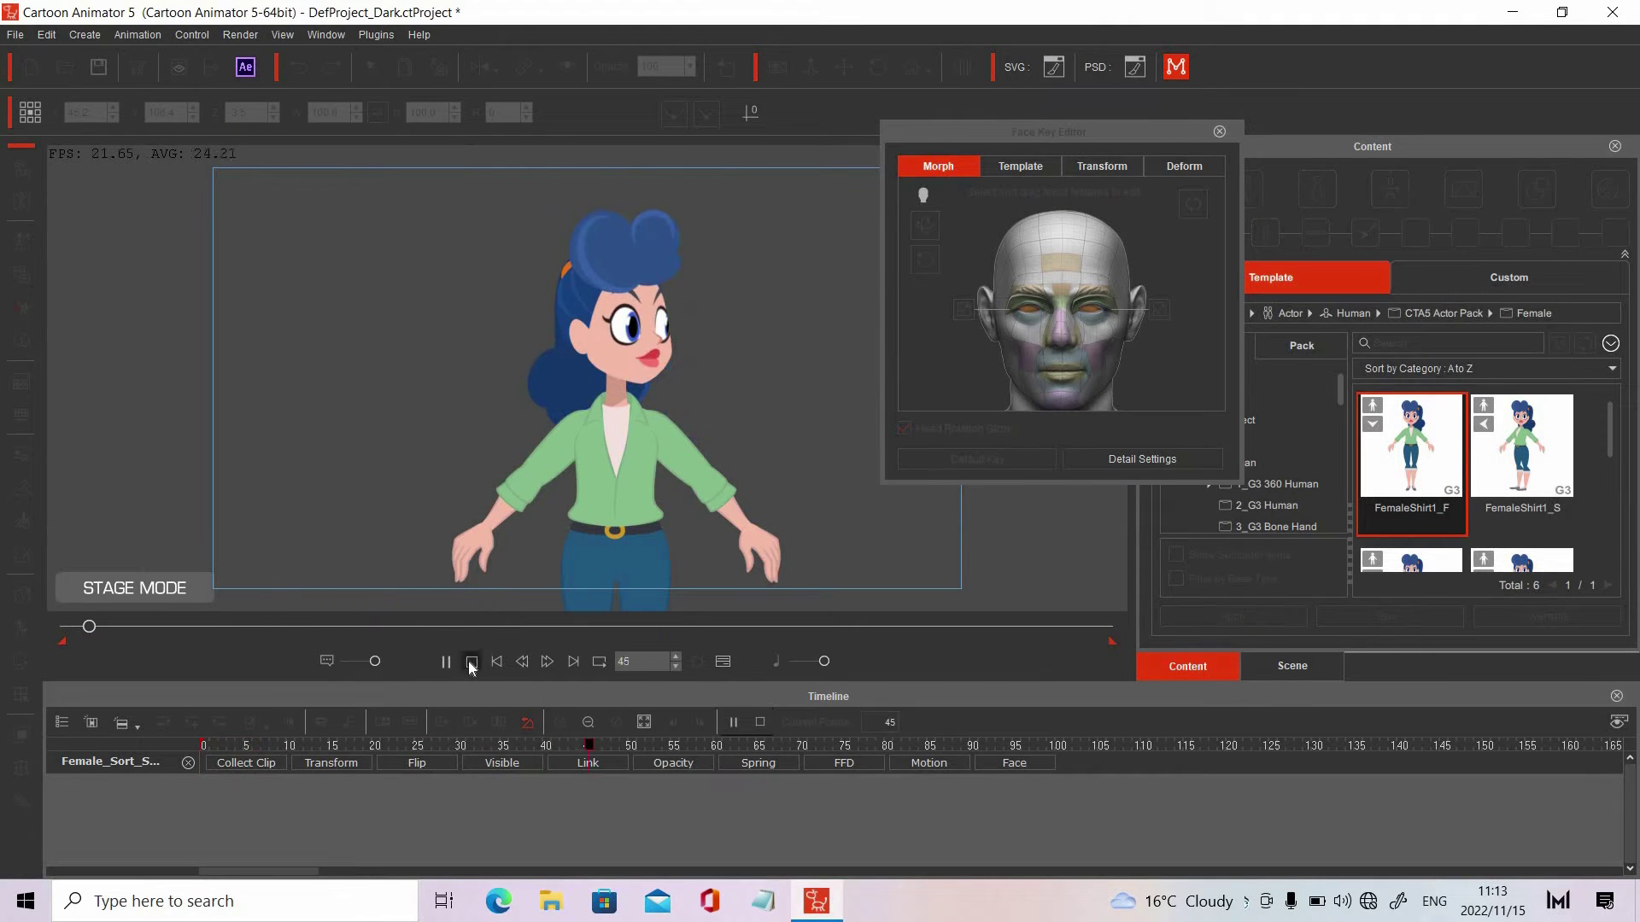
pyautogui.click(470, 662)
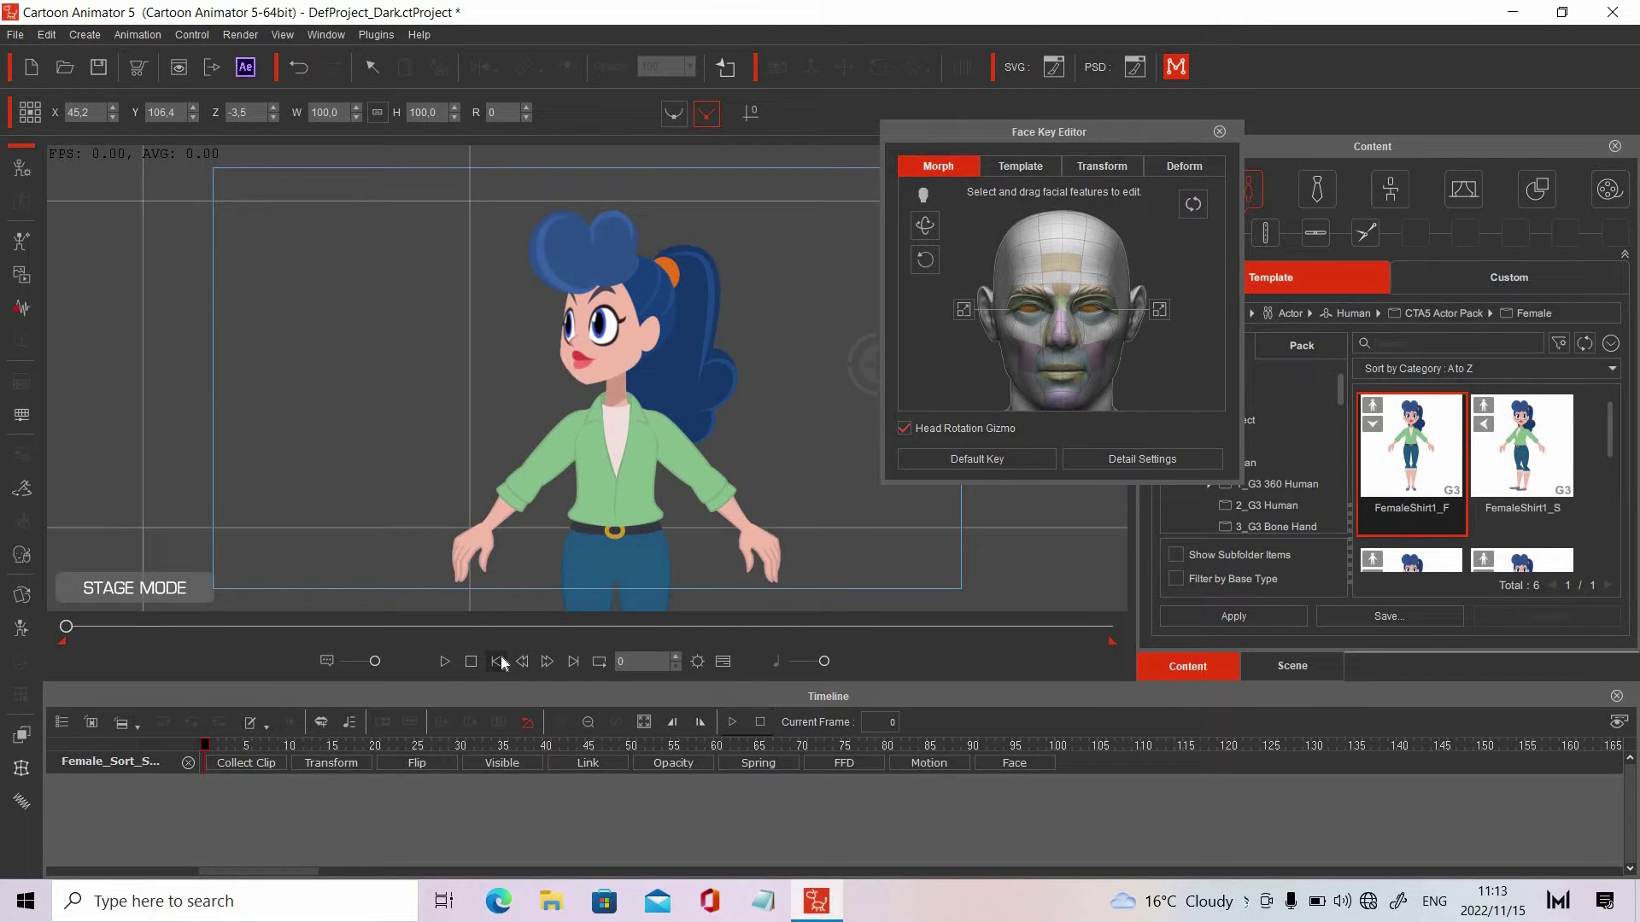
# In the 2D Motion Key Editor, rotate both arms down toward the character's sides
pyautogui.click(1220, 133)
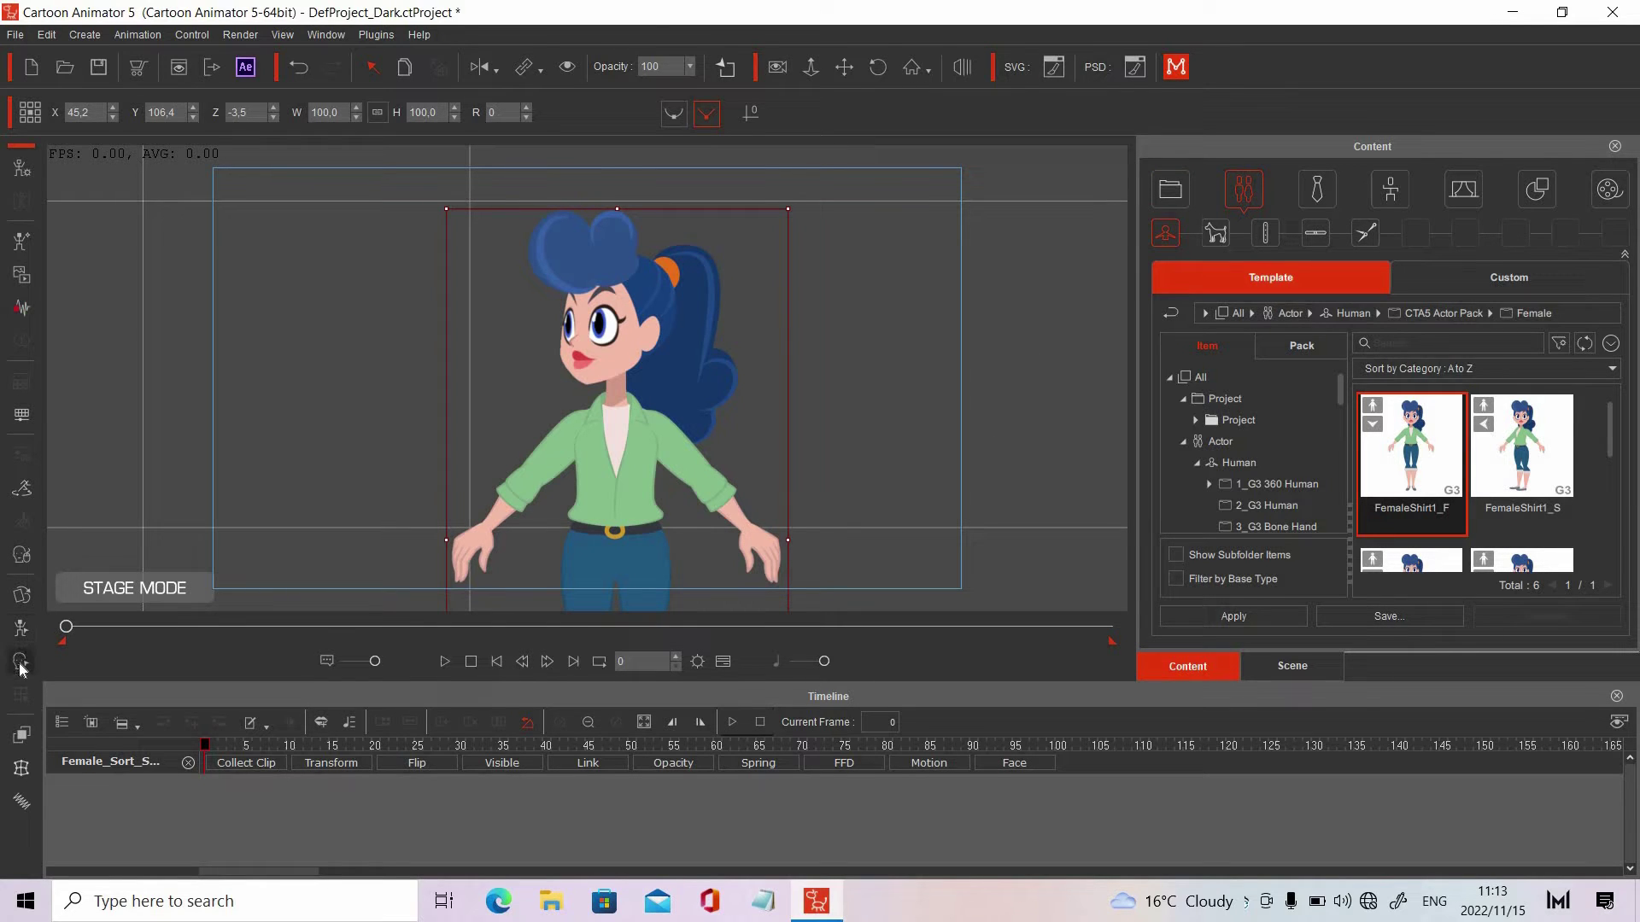
pyautogui.click(22, 629)
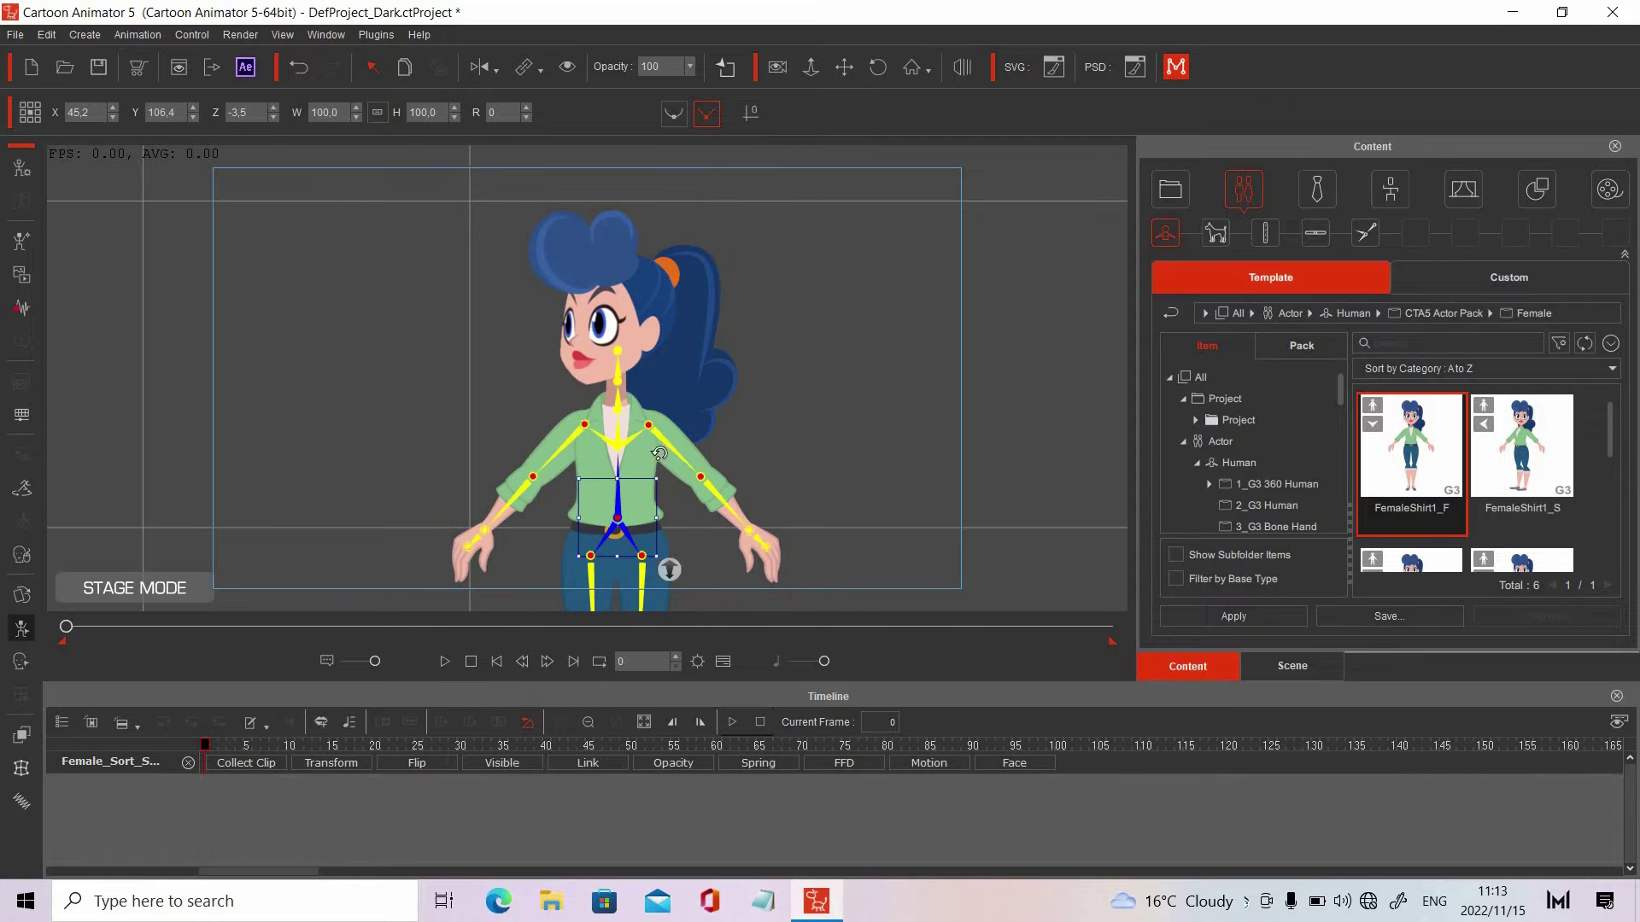
pyautogui.click(1036, 312)
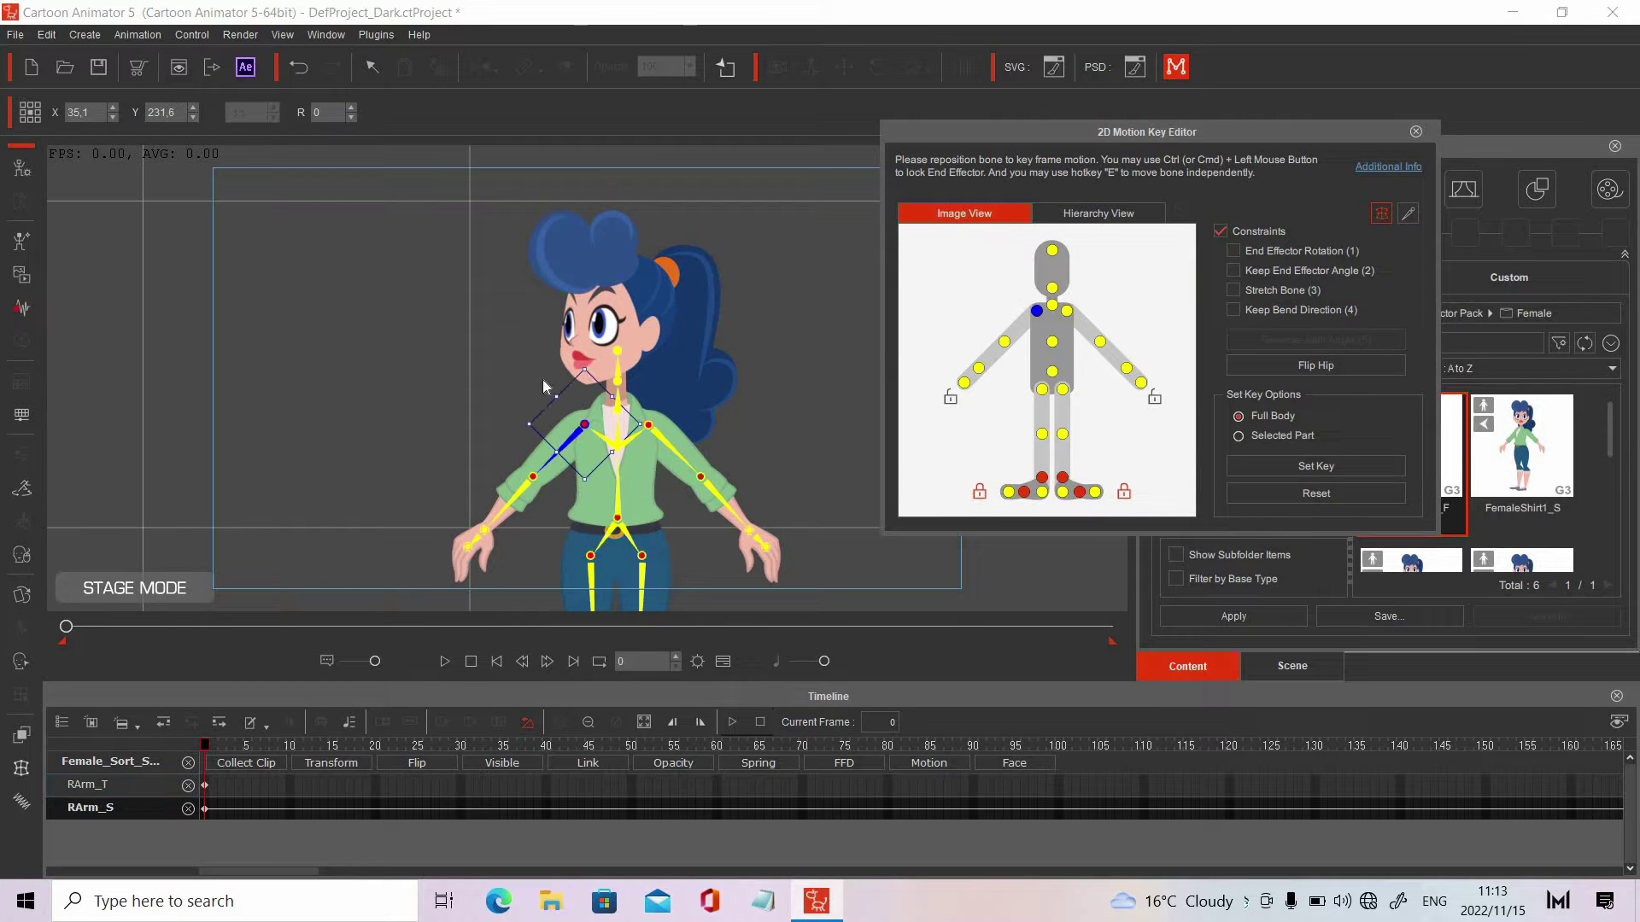
pyautogui.moveTo(546, 385); pyautogui.dragTo(526, 398)
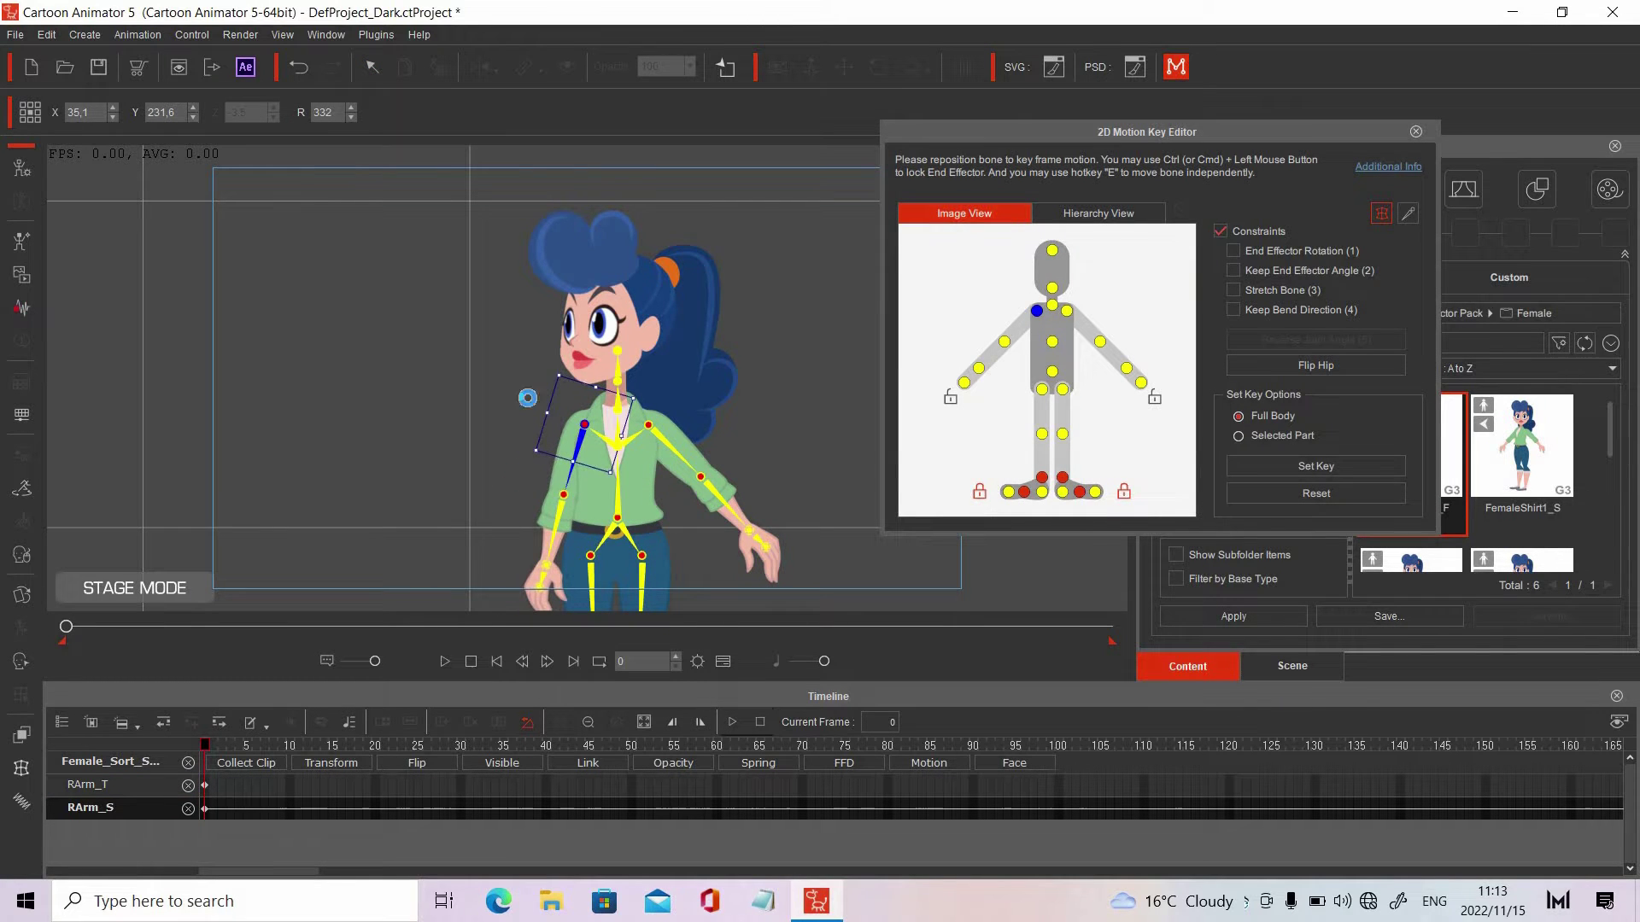
pyautogui.click(1067, 313)
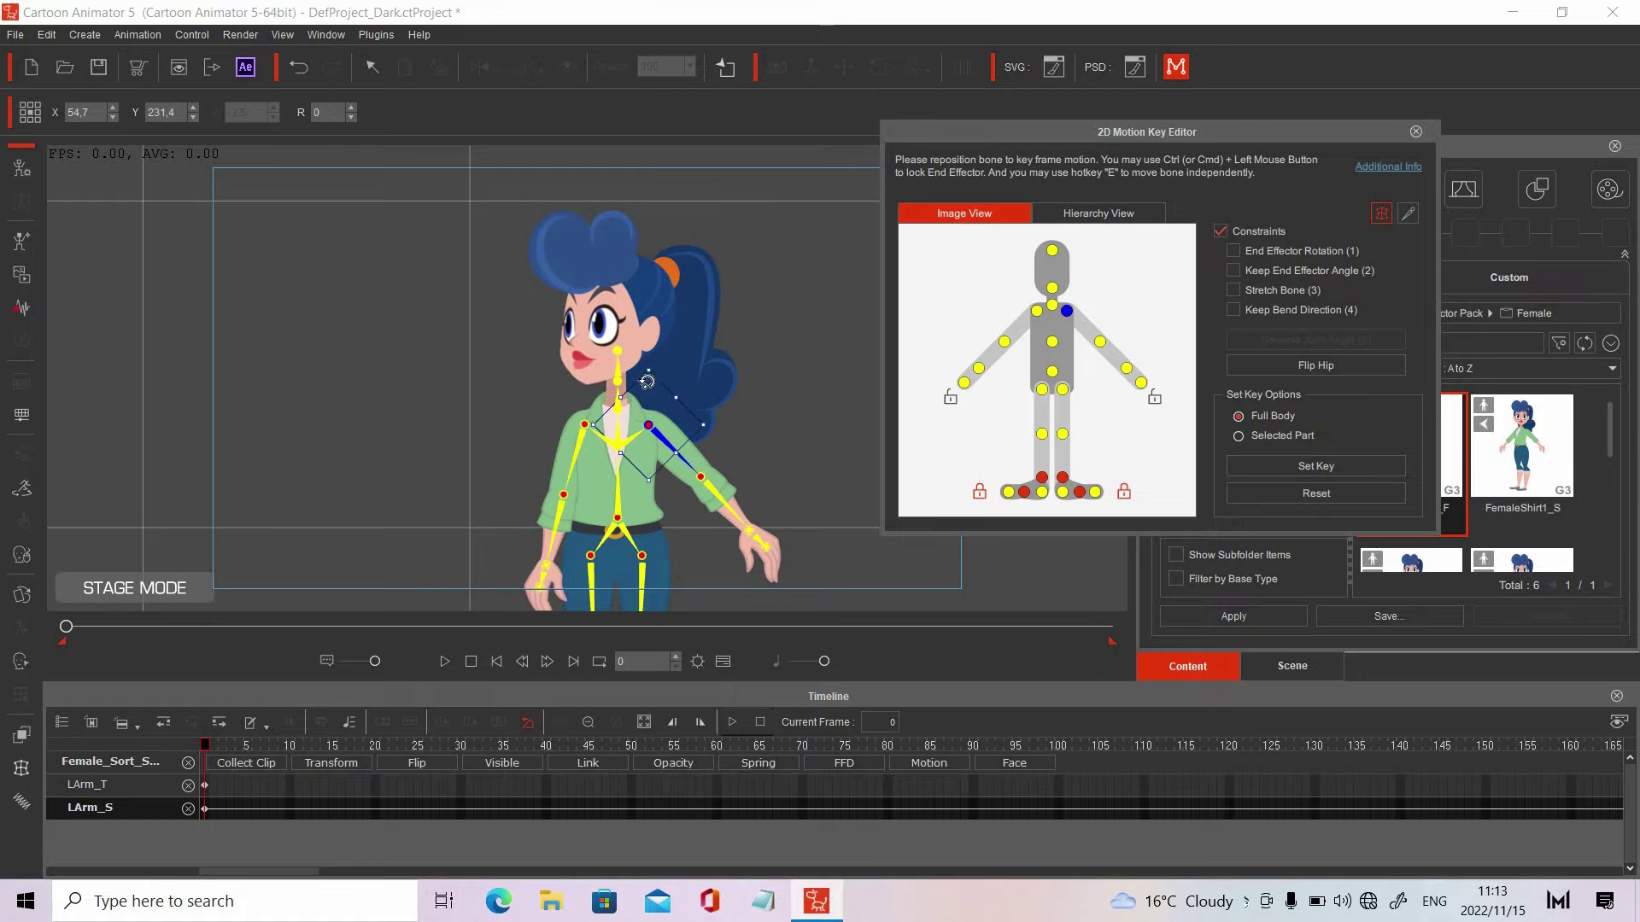
pyautogui.moveTo(664, 373); pyautogui.dragTo(670, 392)
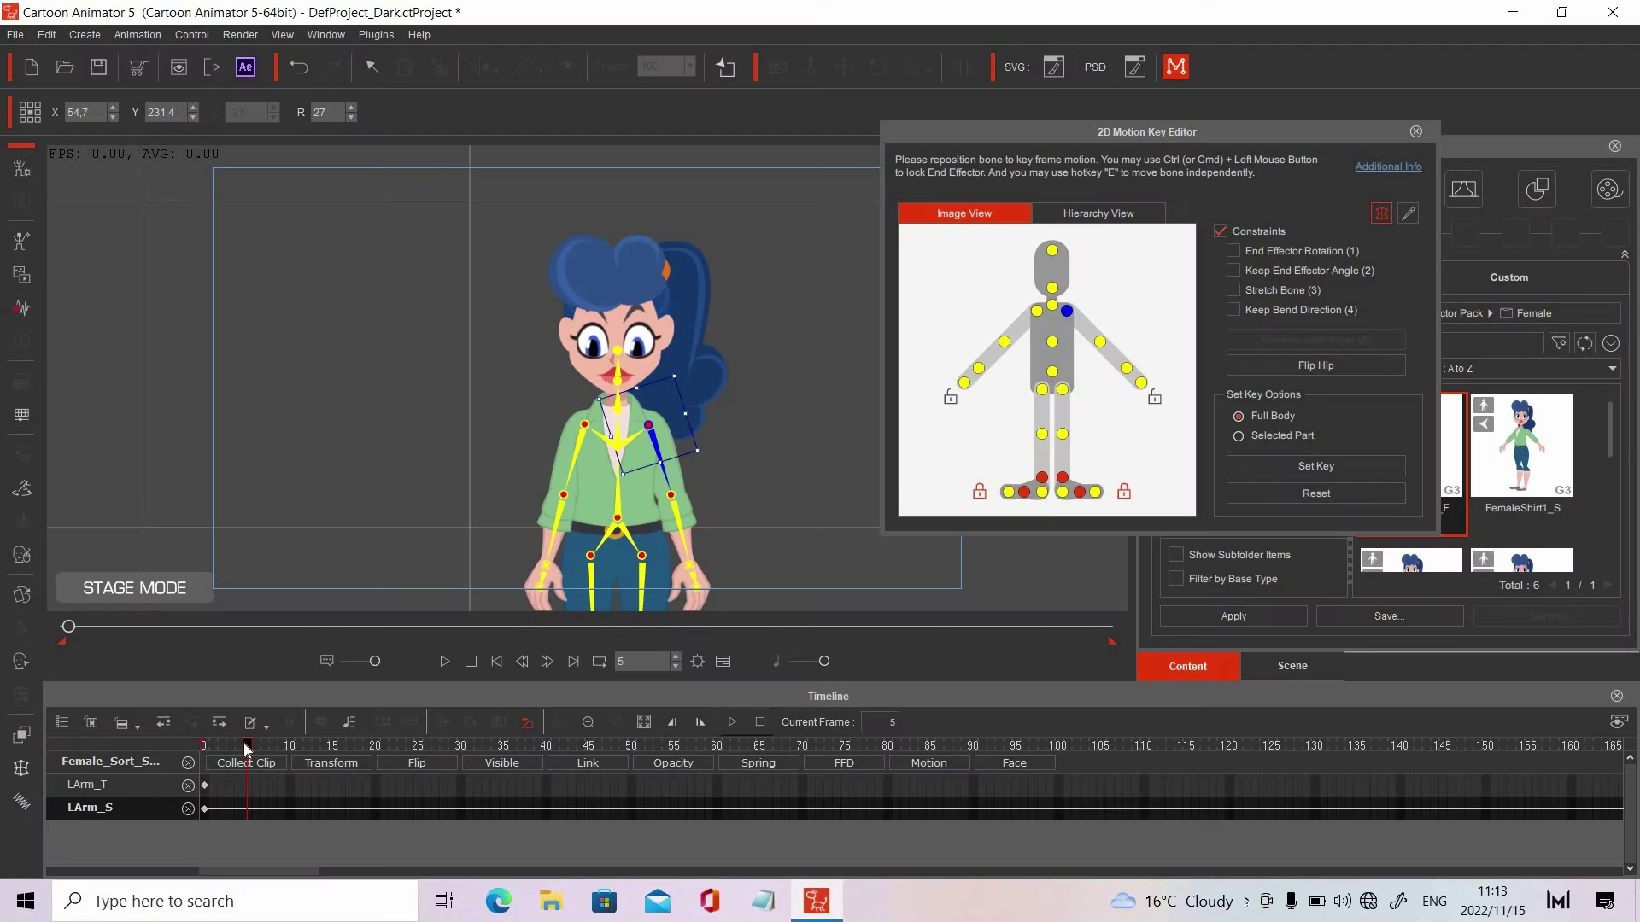
# Key frame 5 with the right arm moved up-left and the left arm nudged upward
pyautogui.click(1039, 316)
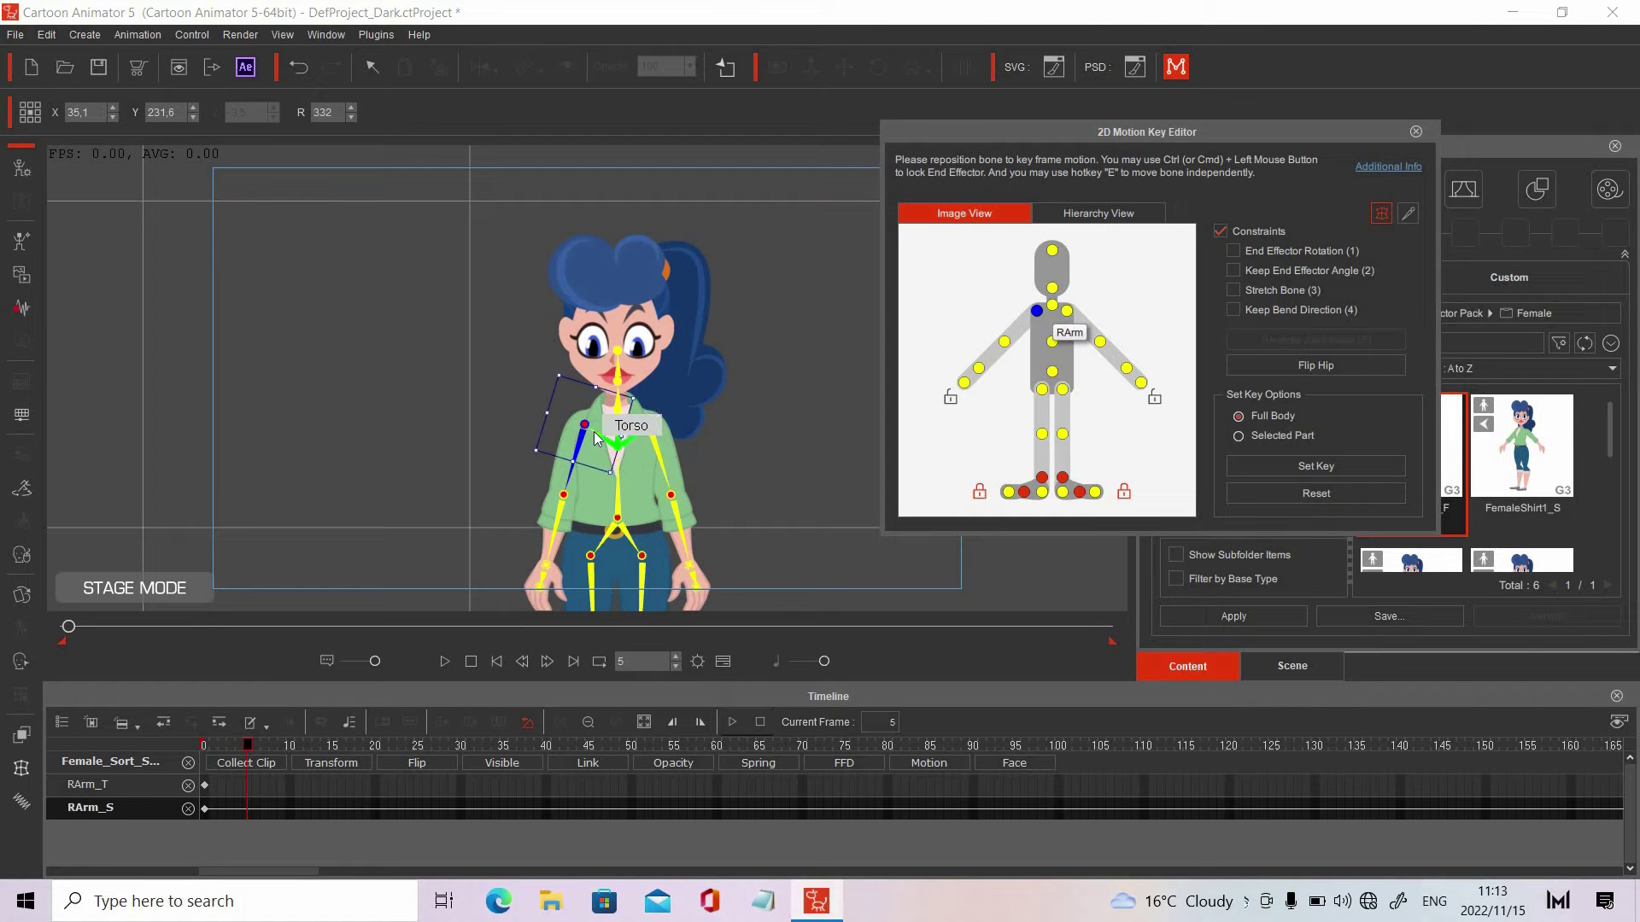
pyautogui.click(562, 386)
pyautogui.moveTo(562, 386); pyautogui.dragTo(560, 378)
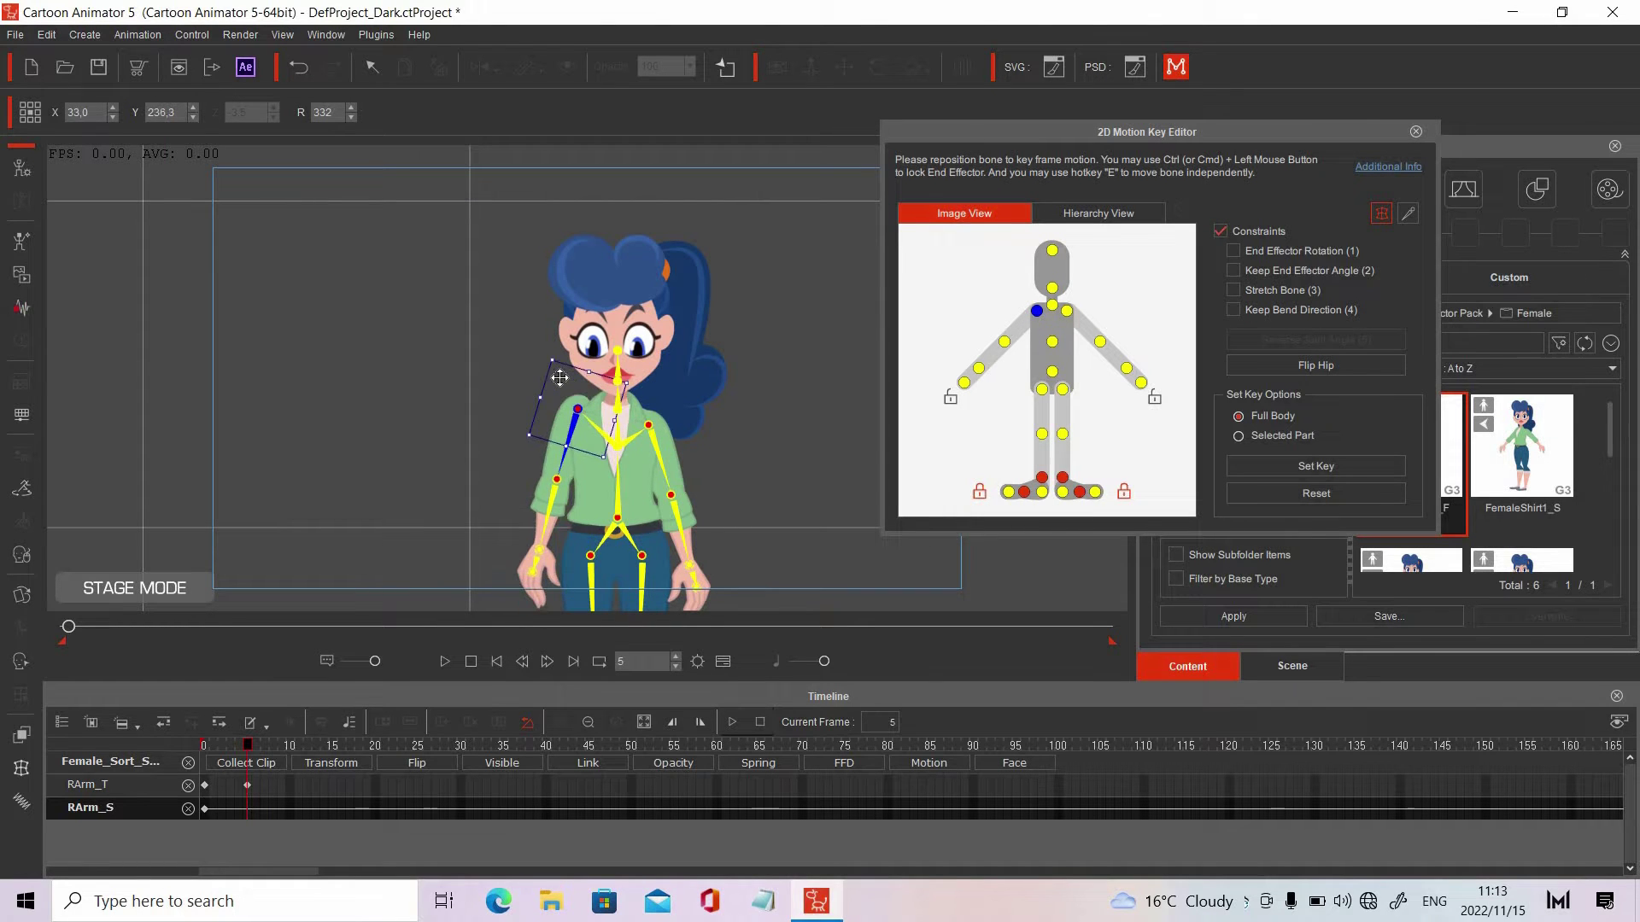
pyautogui.click(1068, 313)
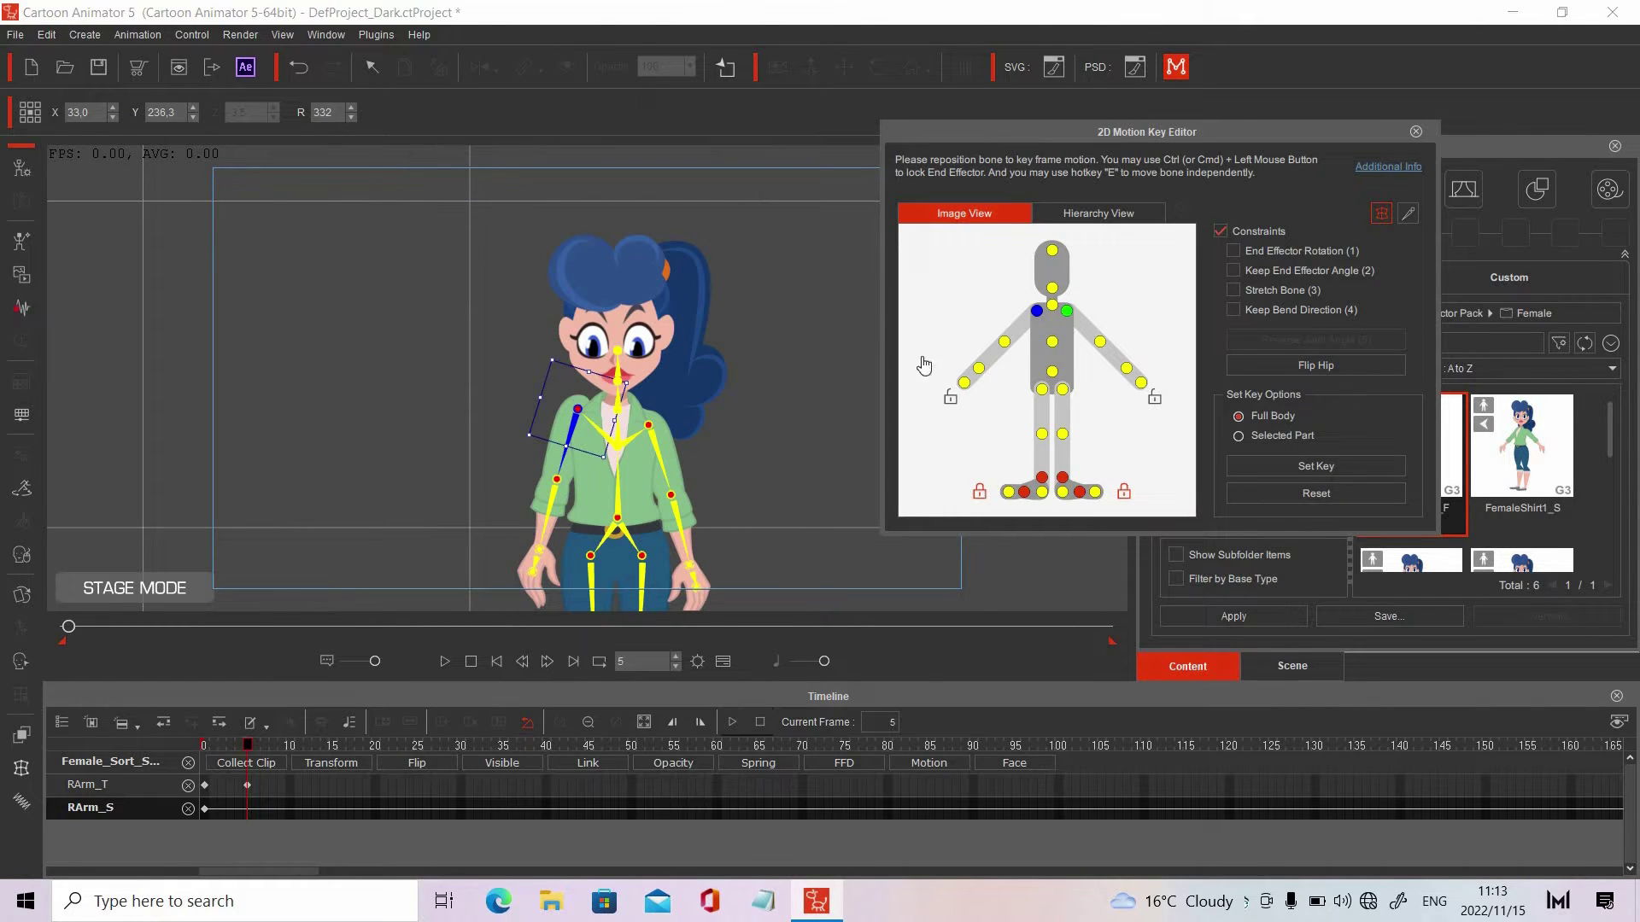
pyautogui.moveTo(671, 414); pyautogui.dragTo(677, 392)
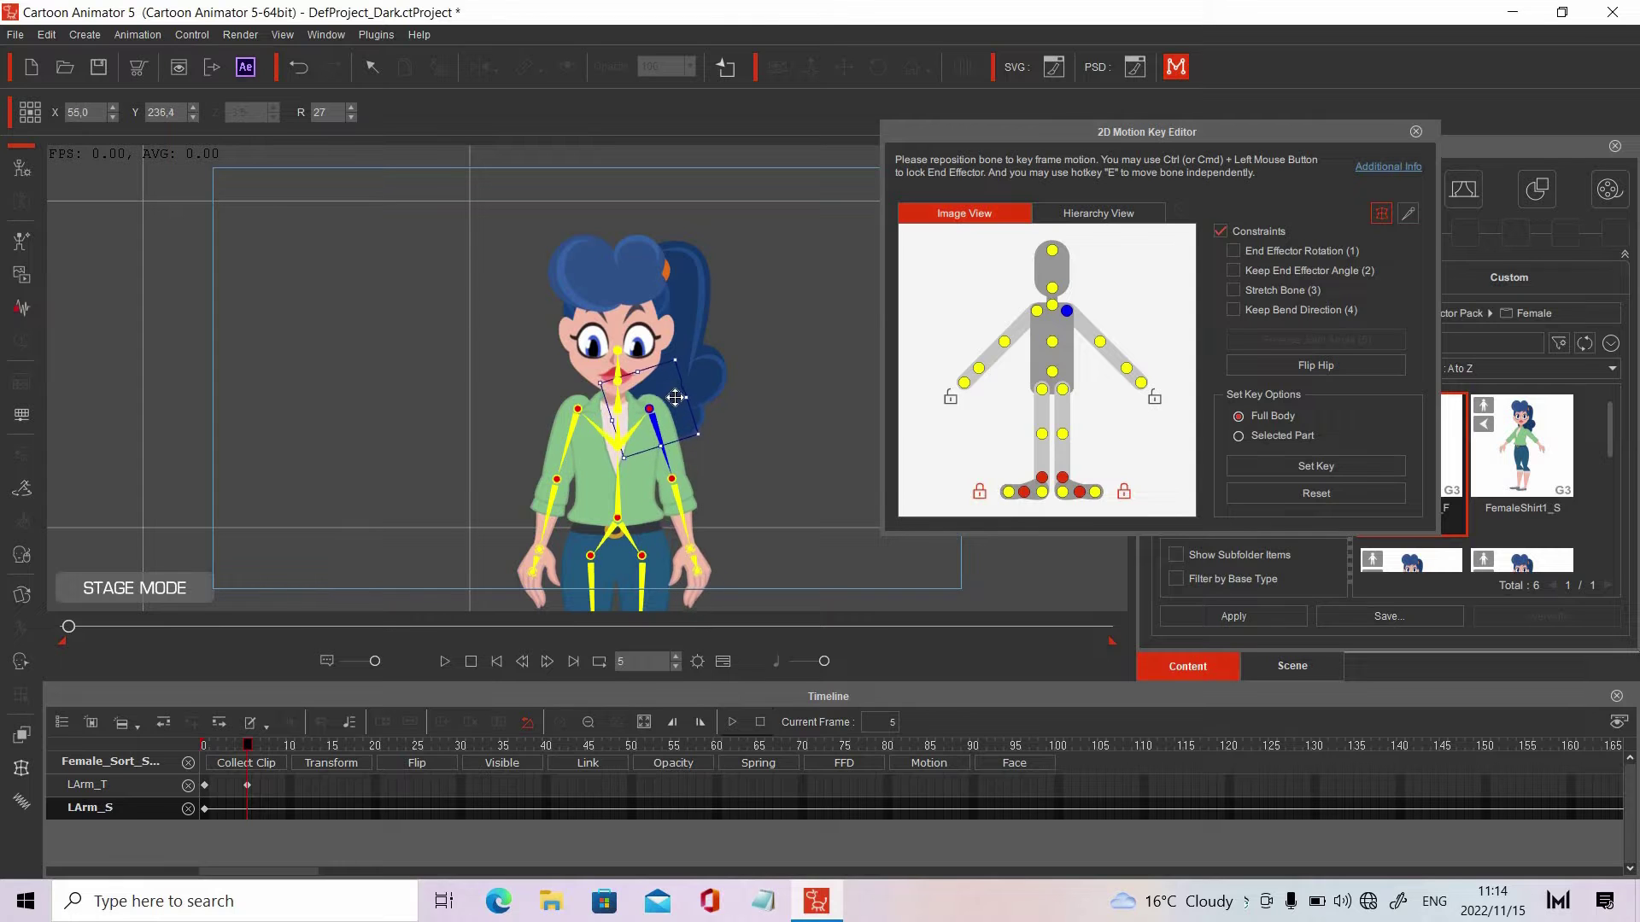
# Shift the torso slightly down and nudge the neck down at frame 5, undoing a head tilt
pyautogui.click(1052, 344)
pyautogui.moveTo(638, 462); pyautogui.dragTo(638, 469)
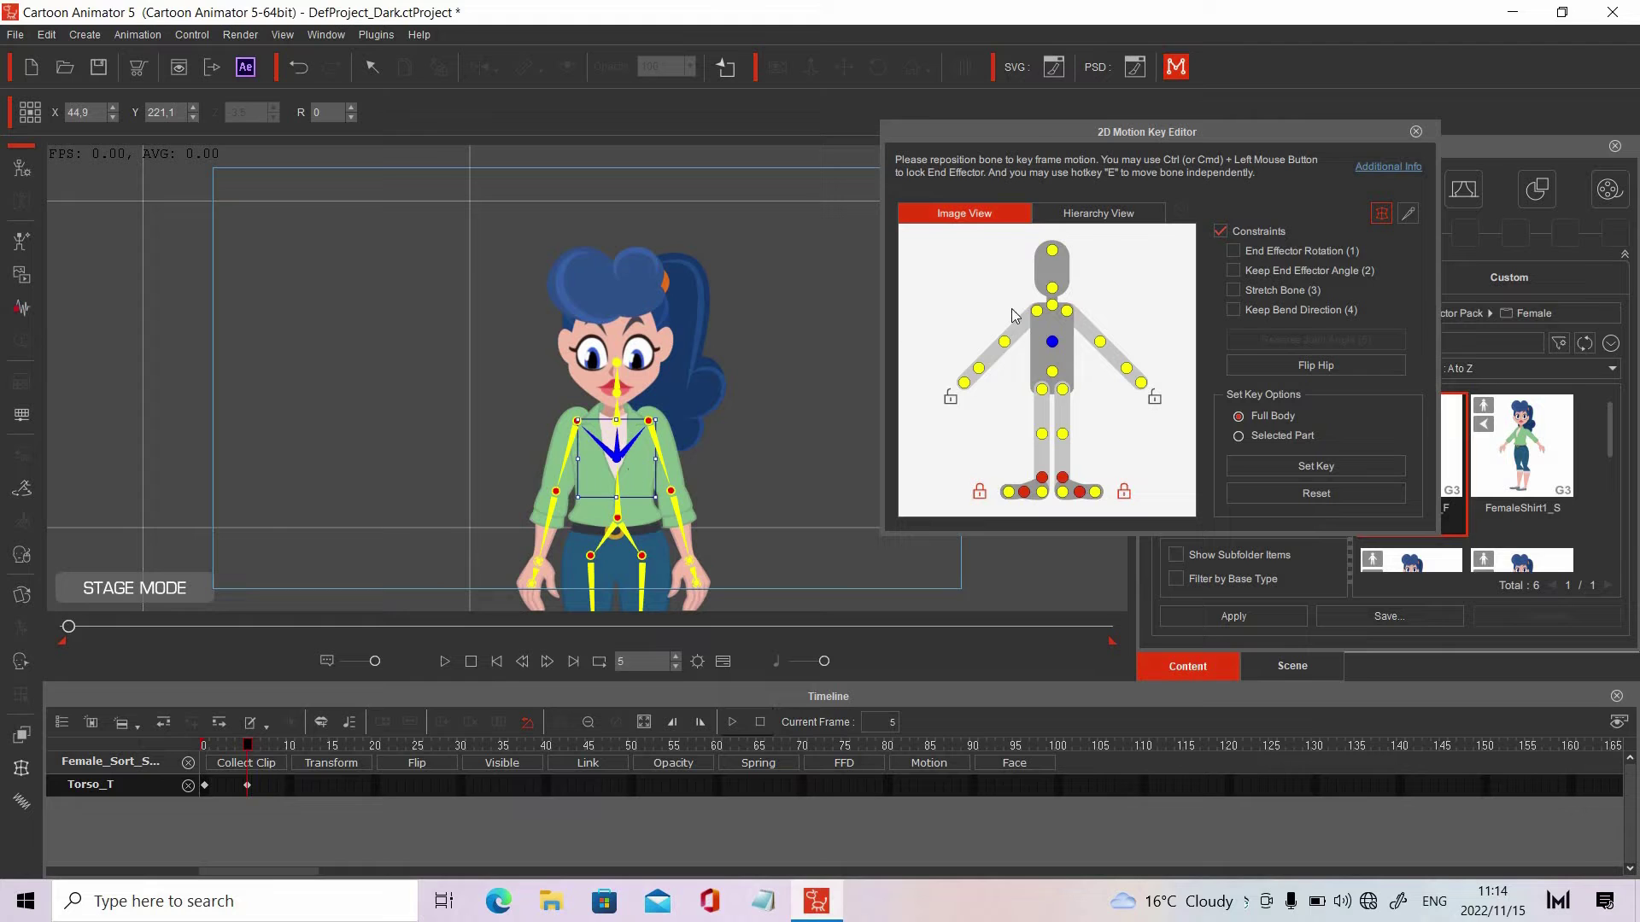
pyautogui.click(1052, 289)
pyautogui.moveTo(641, 377); pyautogui.dragTo(638, 376)
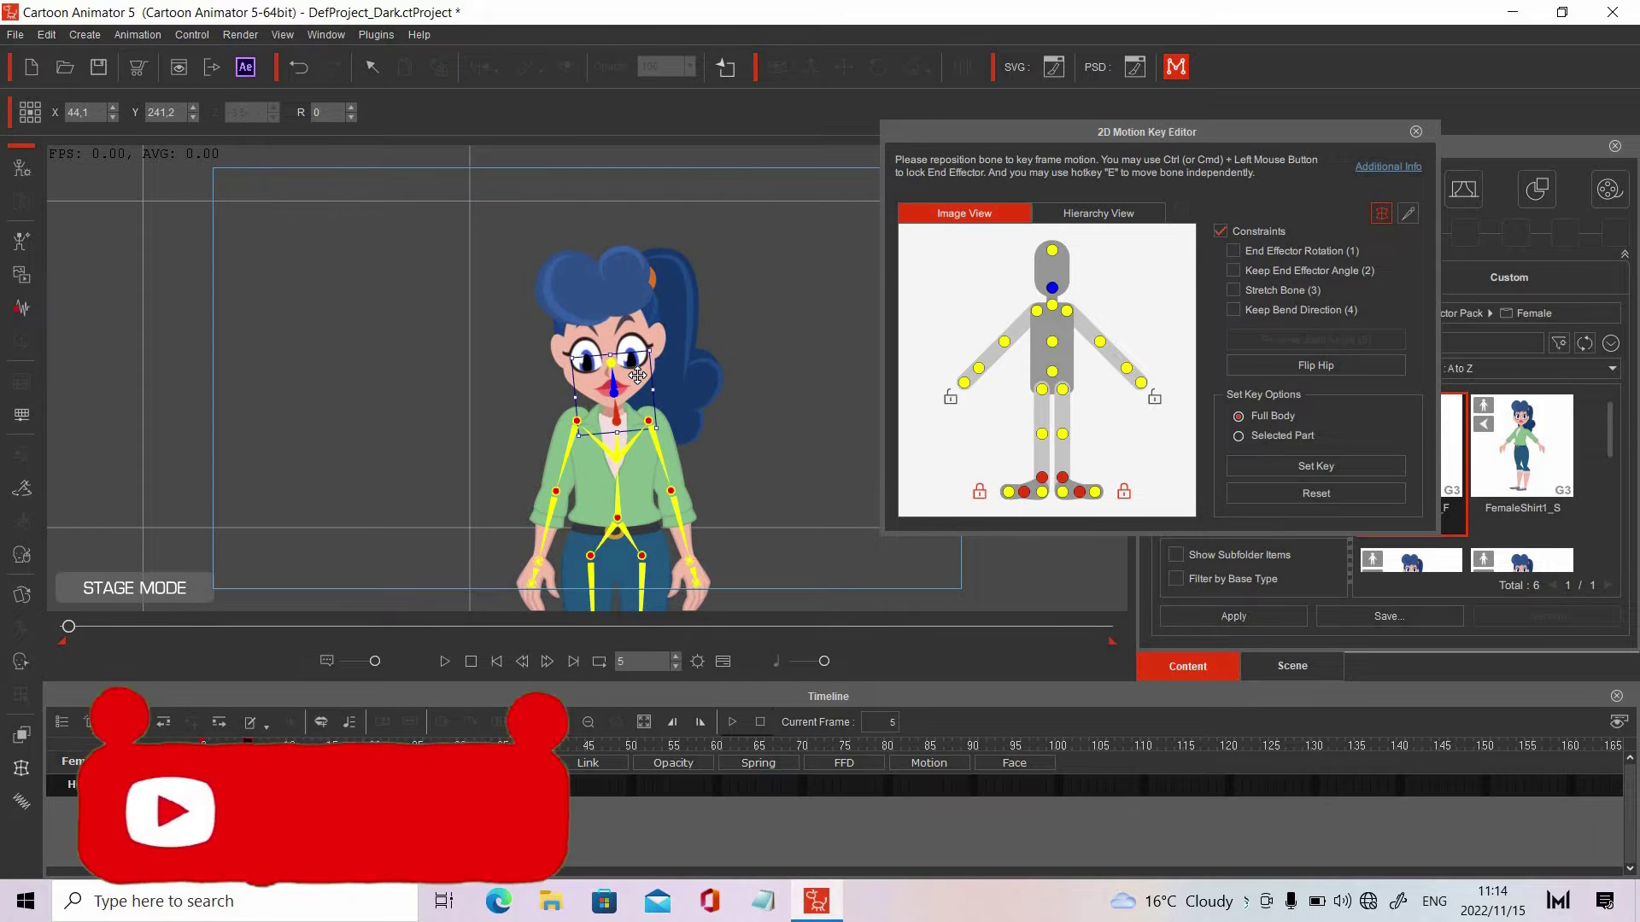
pyautogui.hotkey('ctrl', 'z')
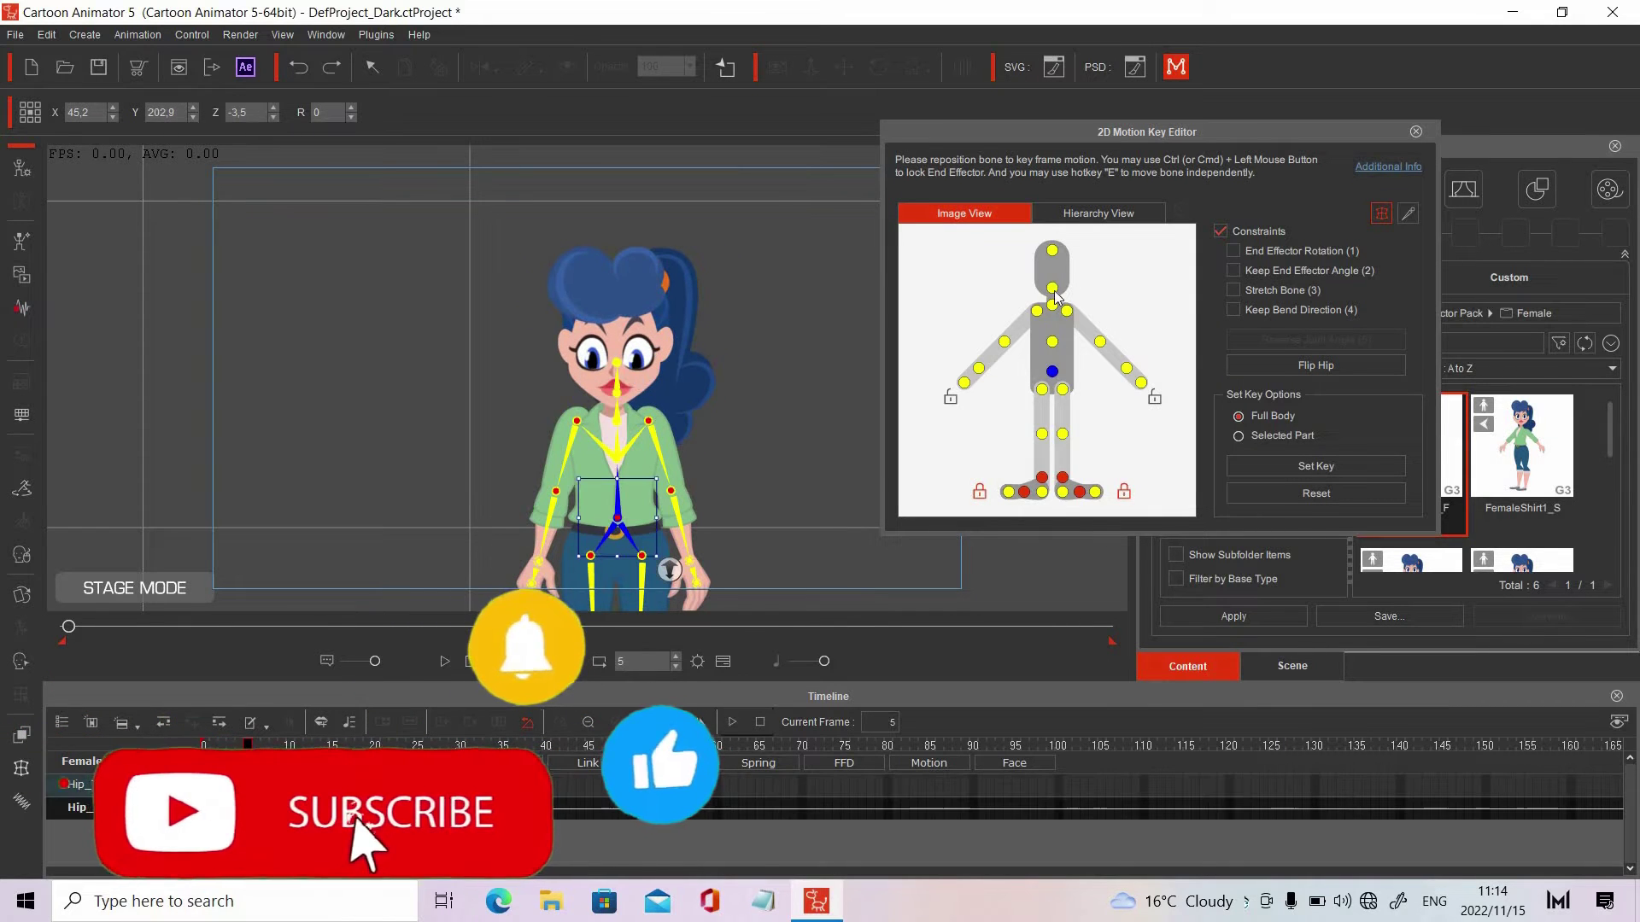
pyautogui.click(642, 393)
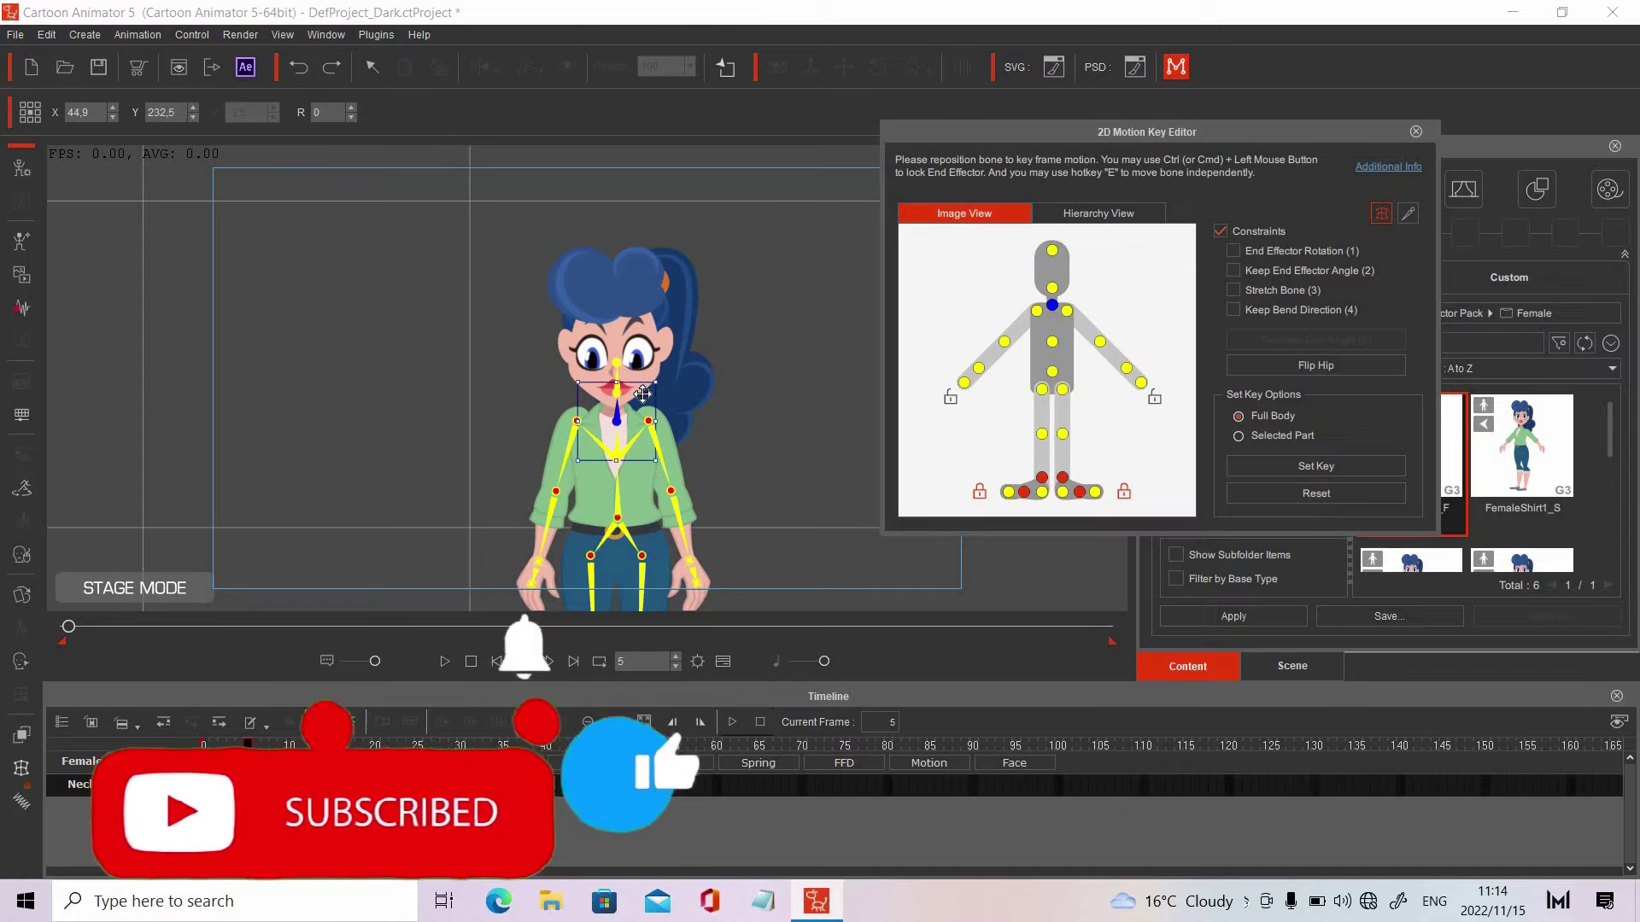
pyautogui.moveTo(643, 393); pyautogui.dragTo(641, 401)
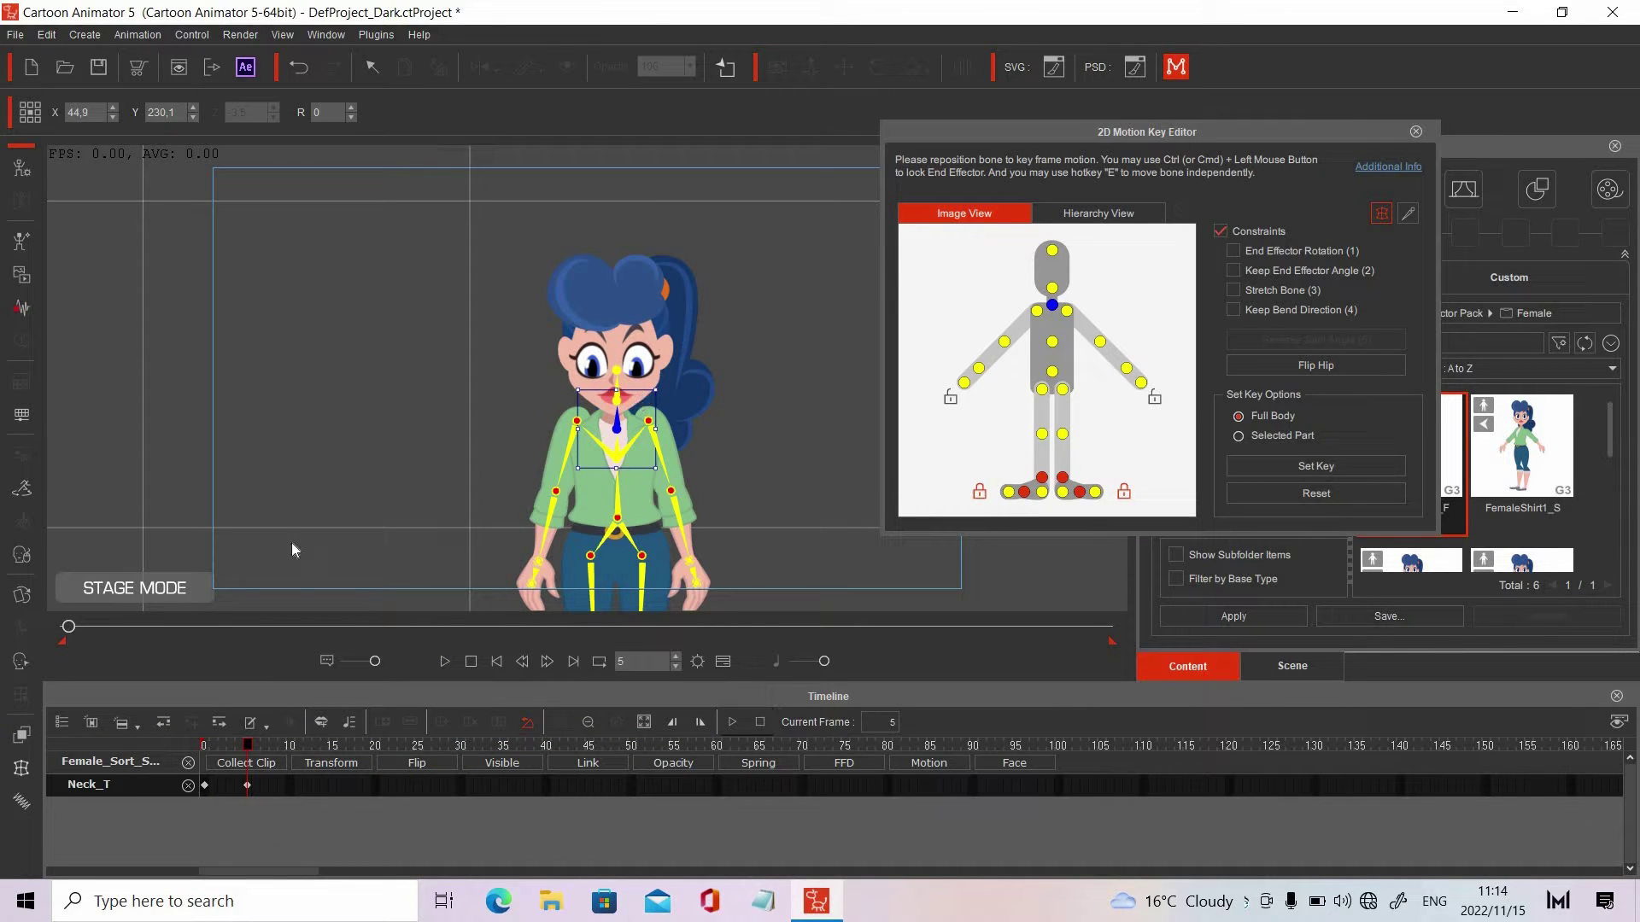
# At frame 10, nudge the neck up and rotate and shift the torso into a lean
pyautogui.click(292, 748)
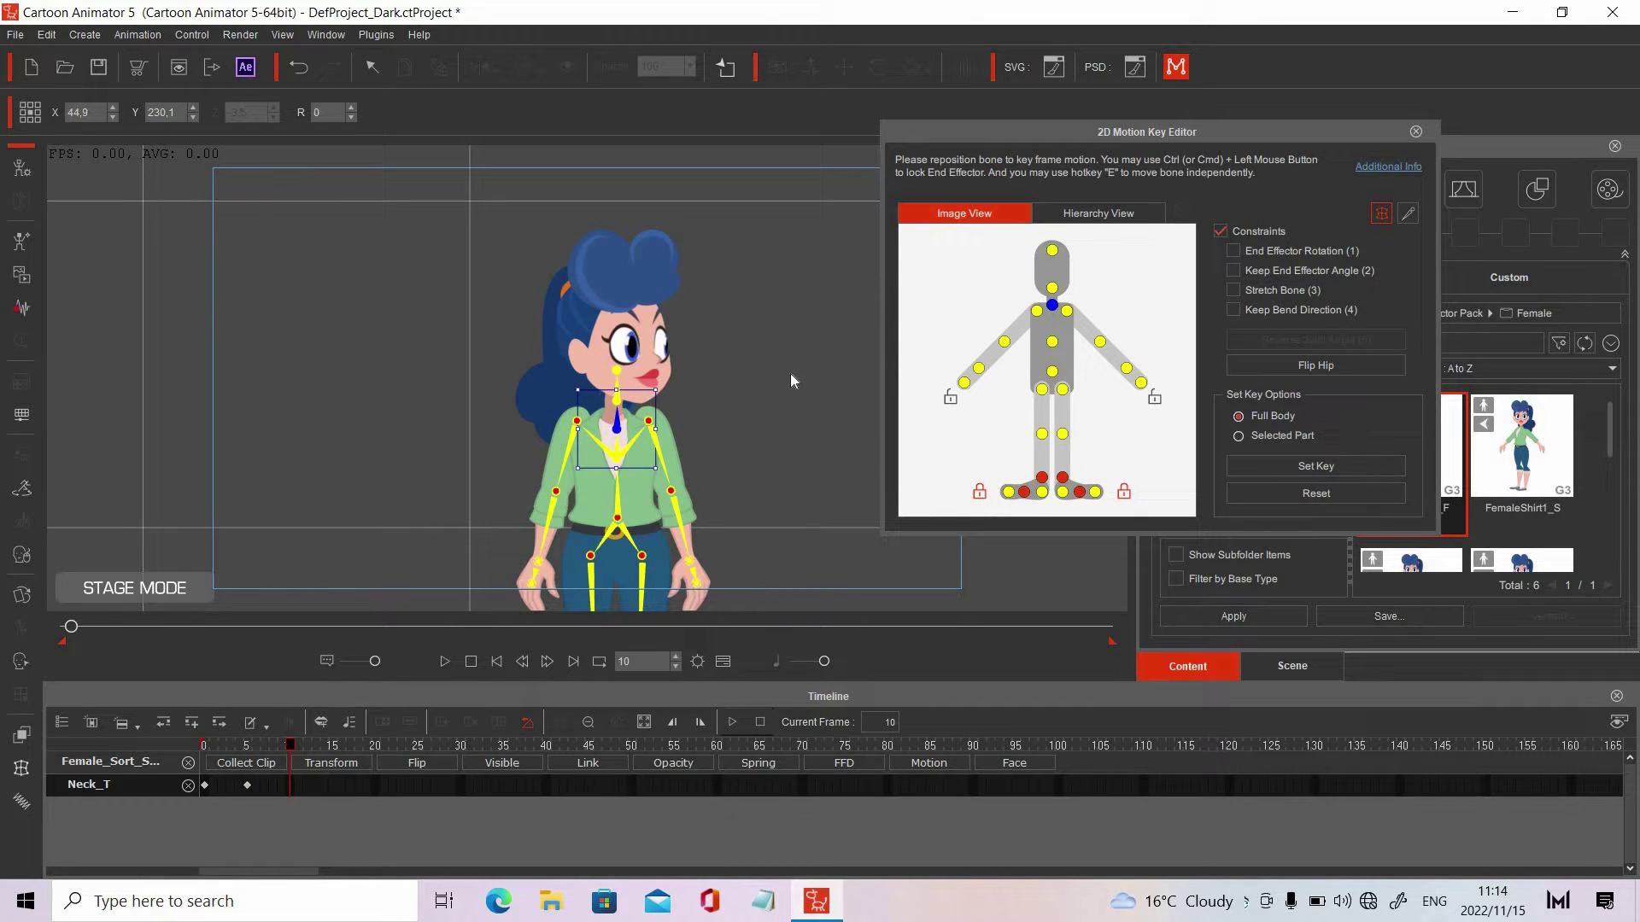
pyautogui.moveTo(645, 398); pyautogui.dragTo(643, 392)
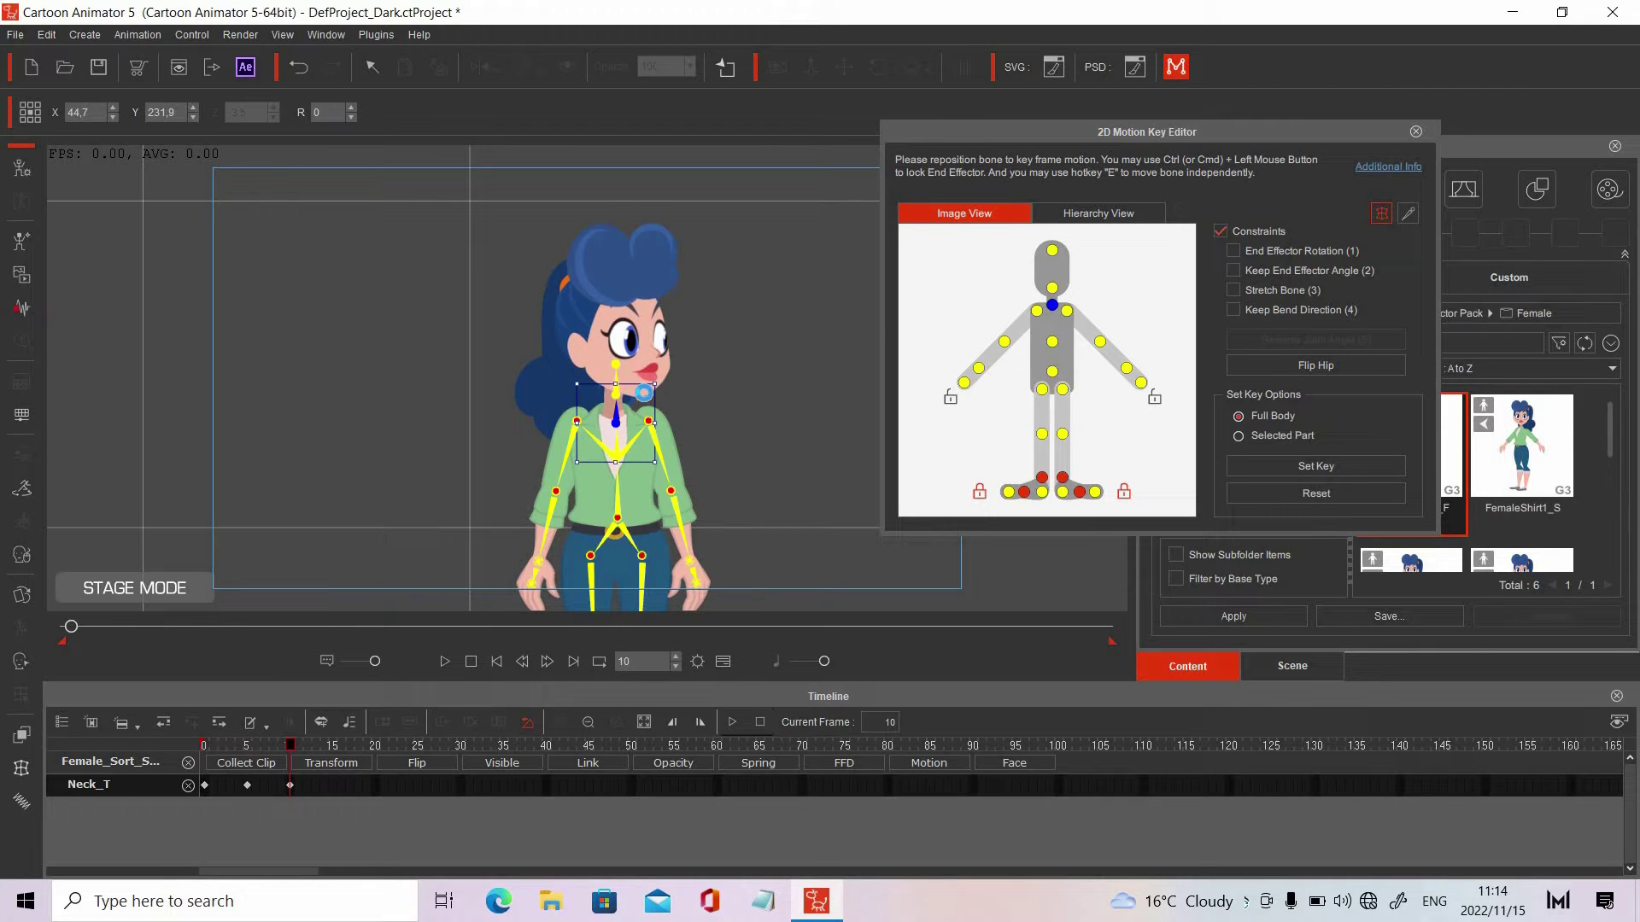
pyautogui.click(1051, 343)
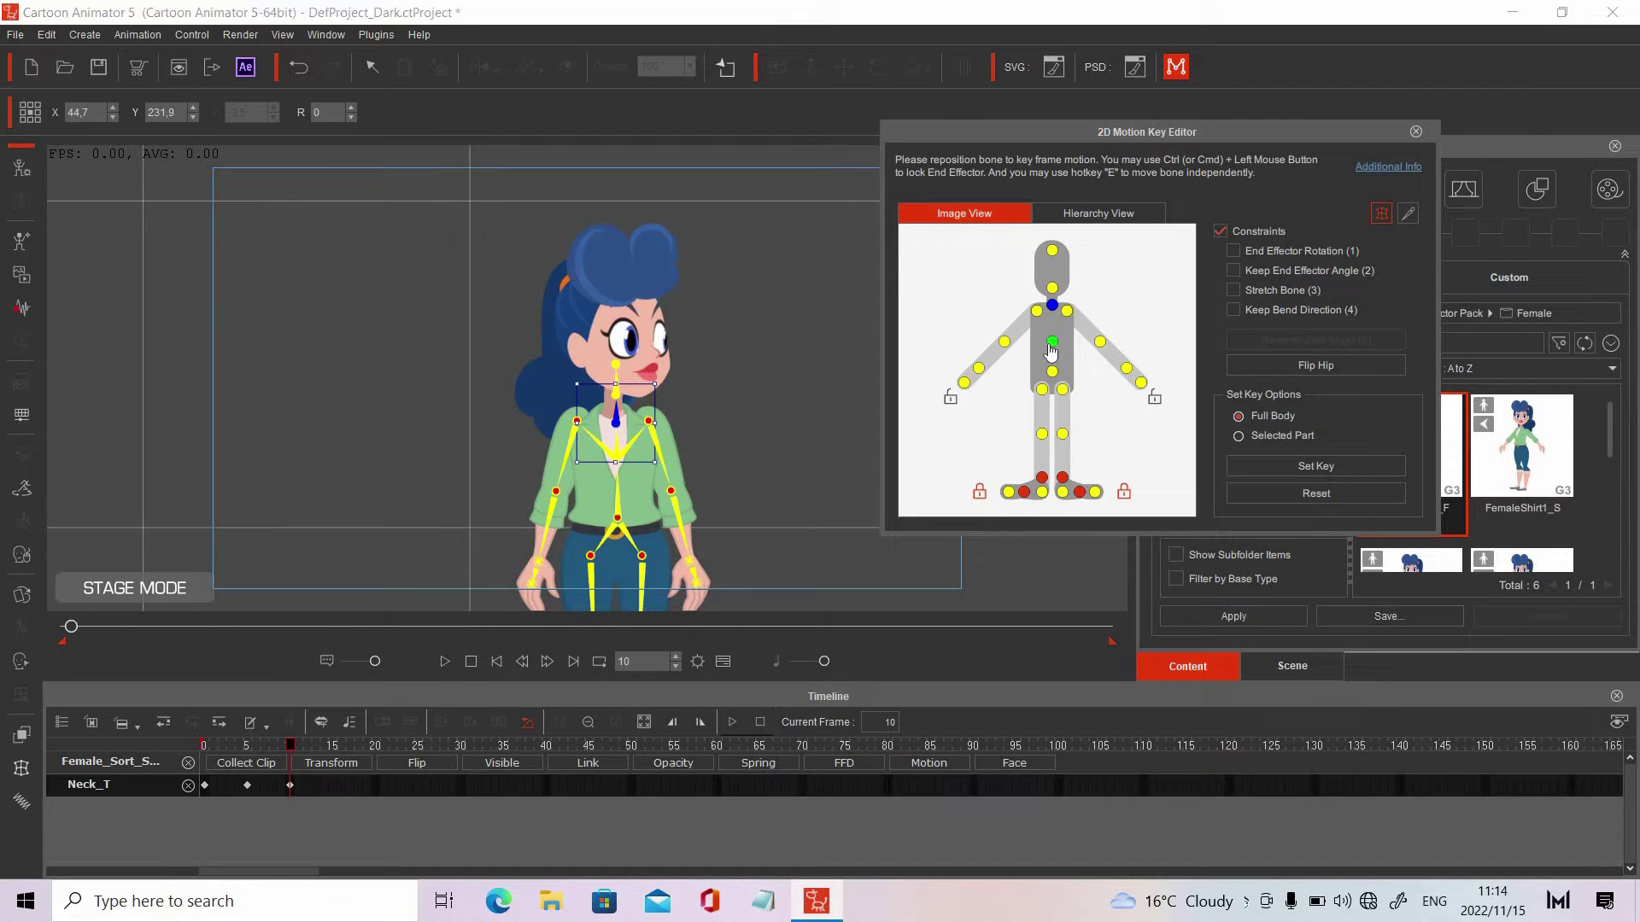
pyautogui.moveTo(665, 410); pyautogui.dragTo(708, 426)
pyautogui.moveTo(626, 470); pyautogui.dragTo(661, 458)
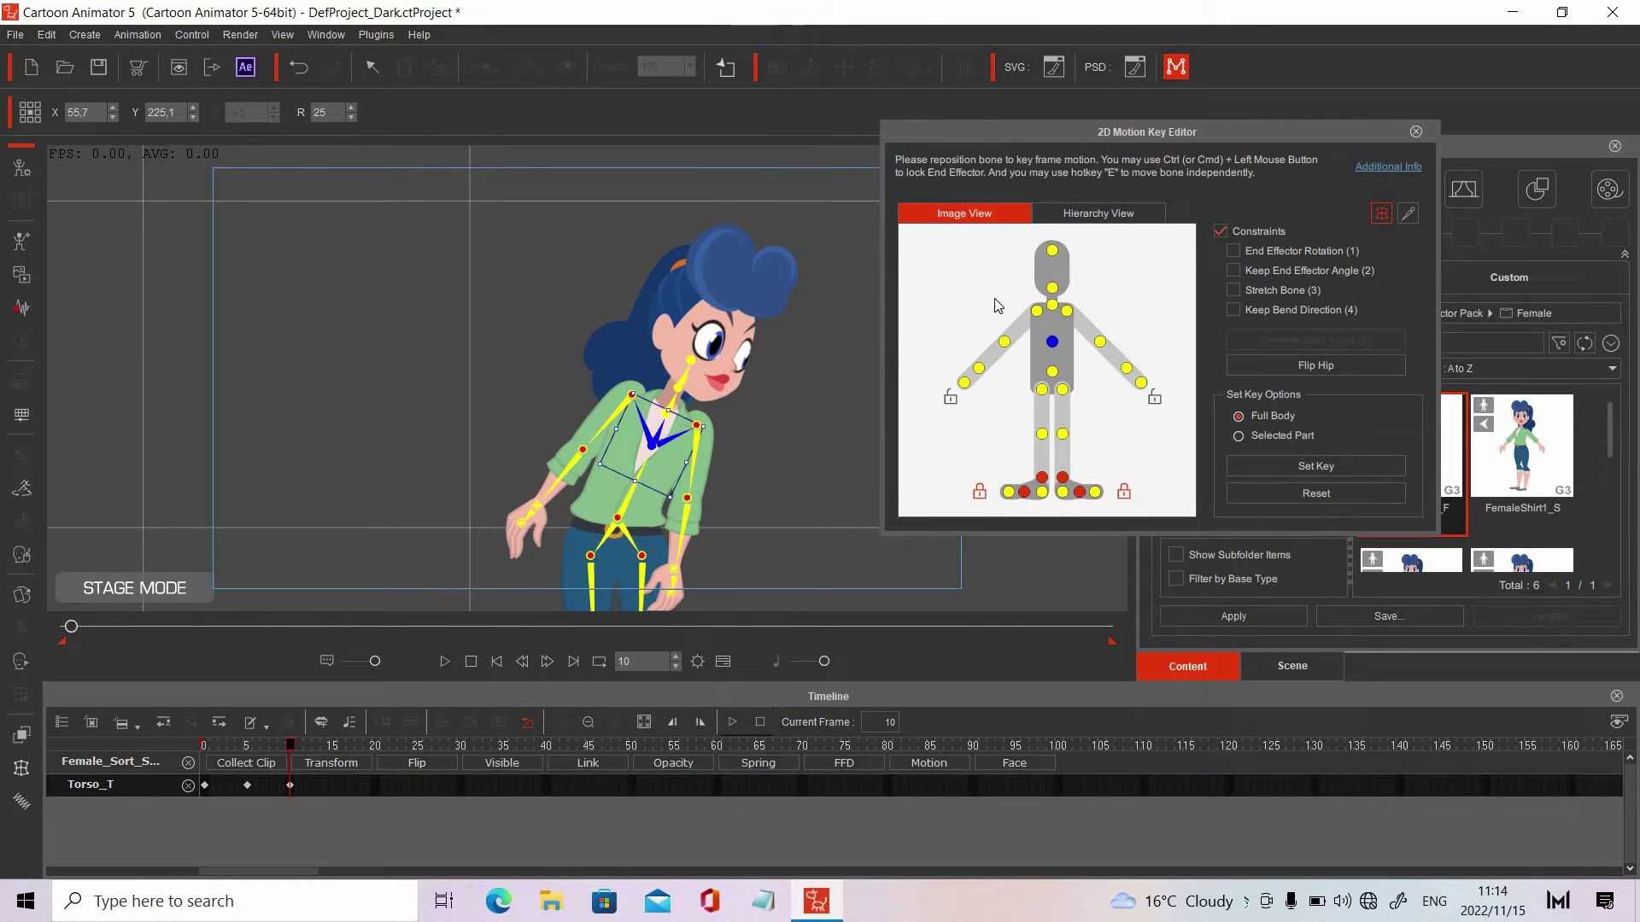
# Tilt the head upright, raise the right arm outward, and bend its forearm down
pyautogui.click(1052, 289)
pyautogui.moveTo(733, 354); pyautogui.dragTo(730, 323)
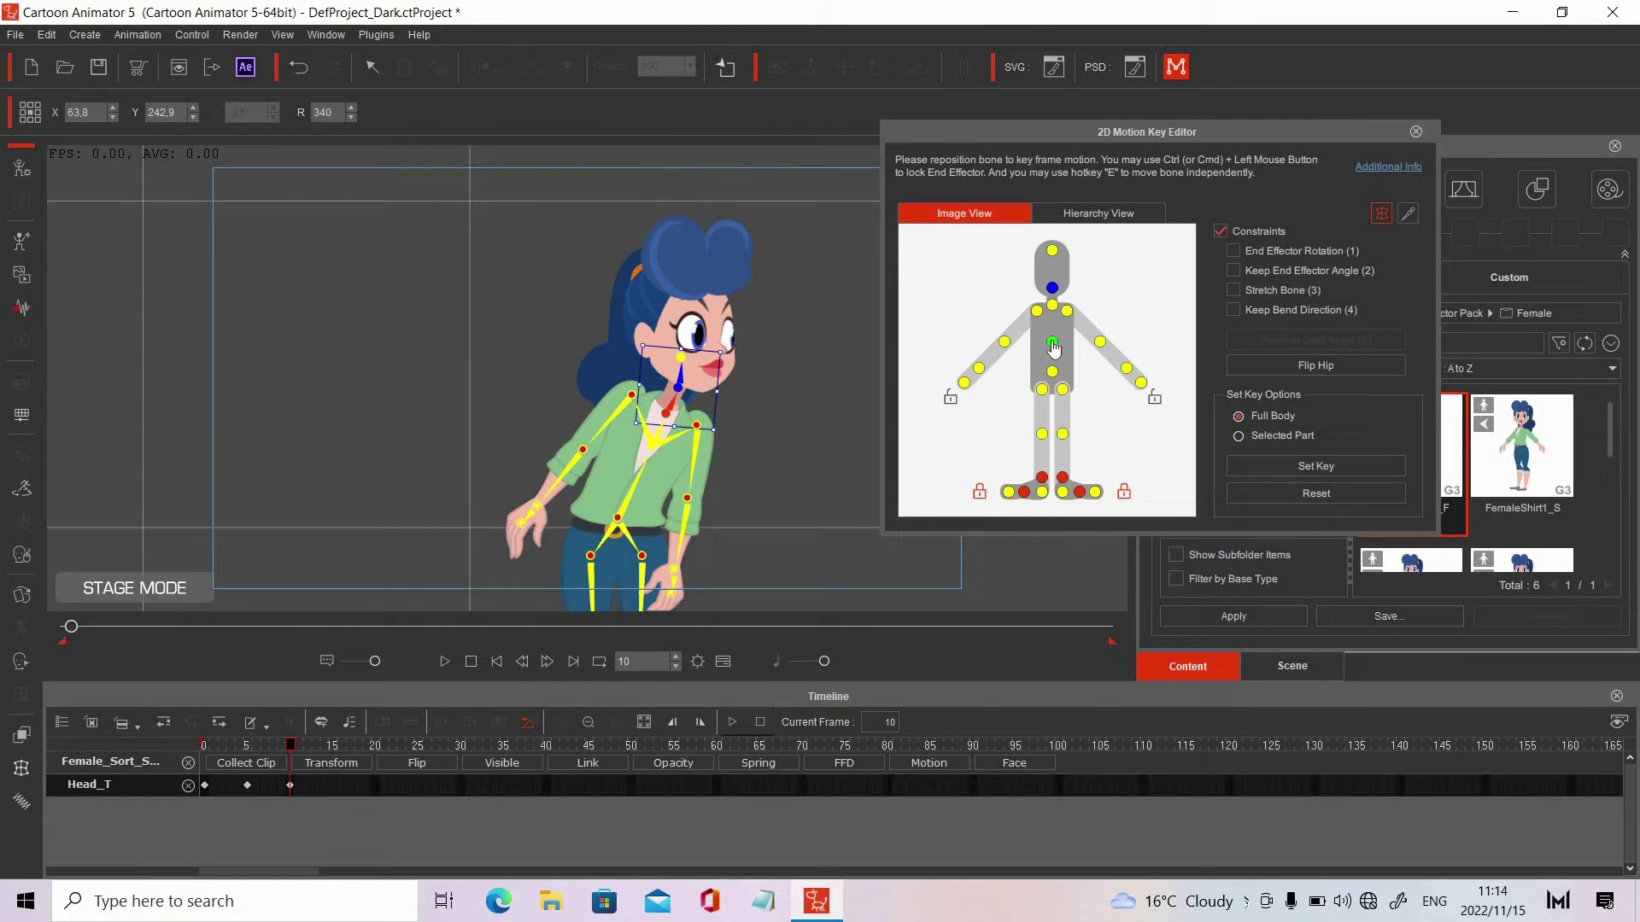
pyautogui.click(1035, 310)
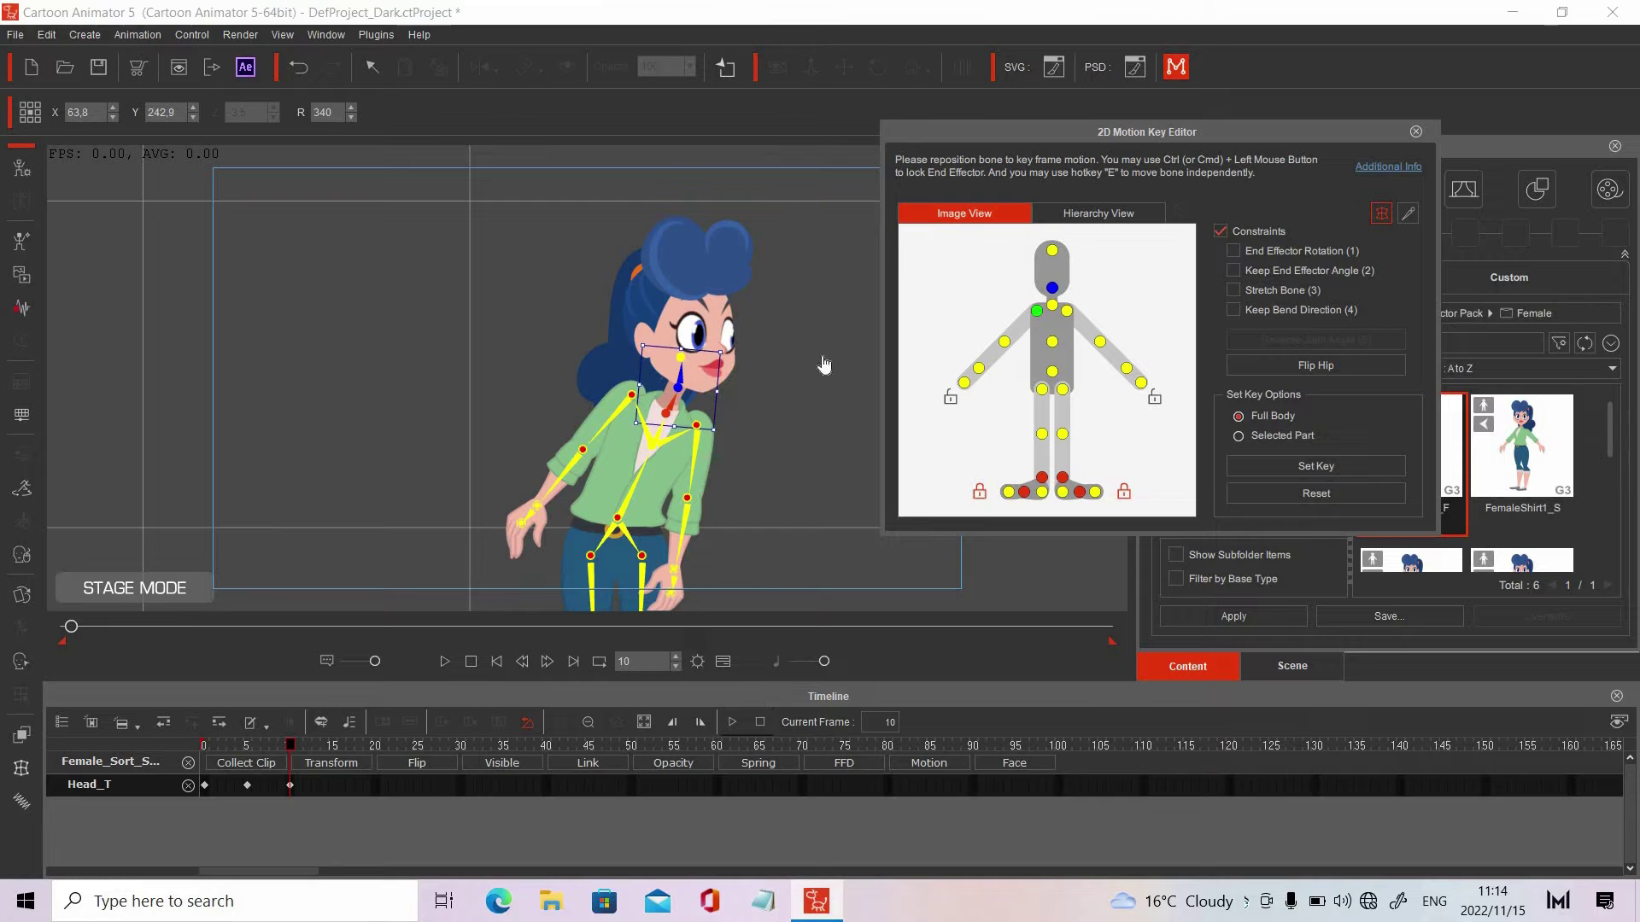
pyautogui.moveTo(623, 337); pyautogui.dragTo(654, 345)
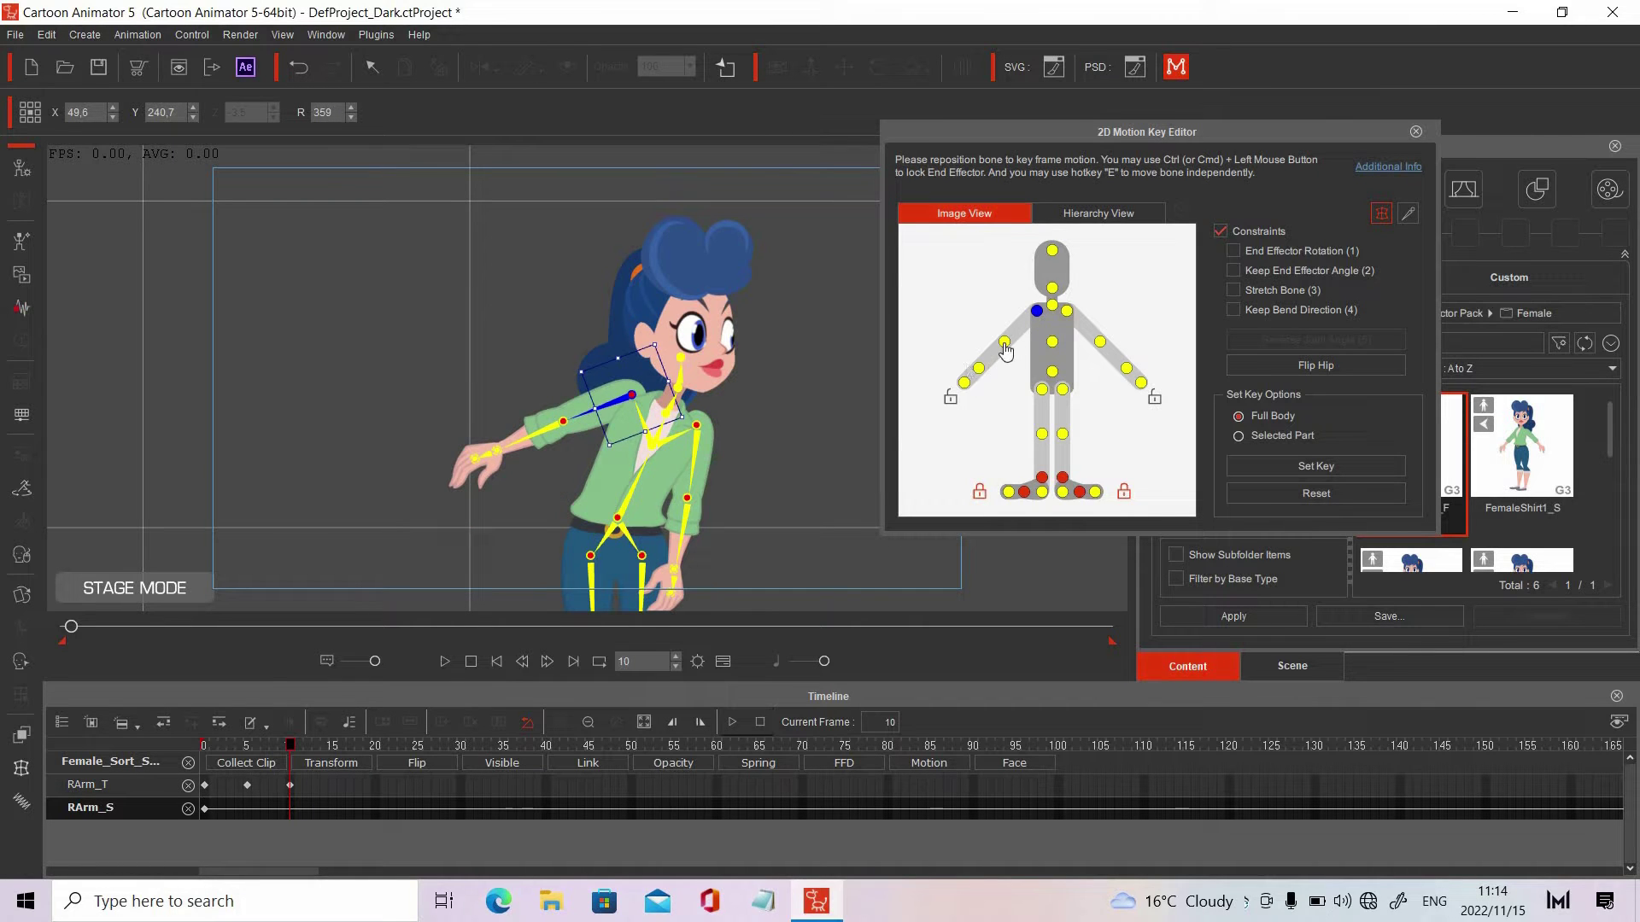
pyautogui.click(1004, 344)
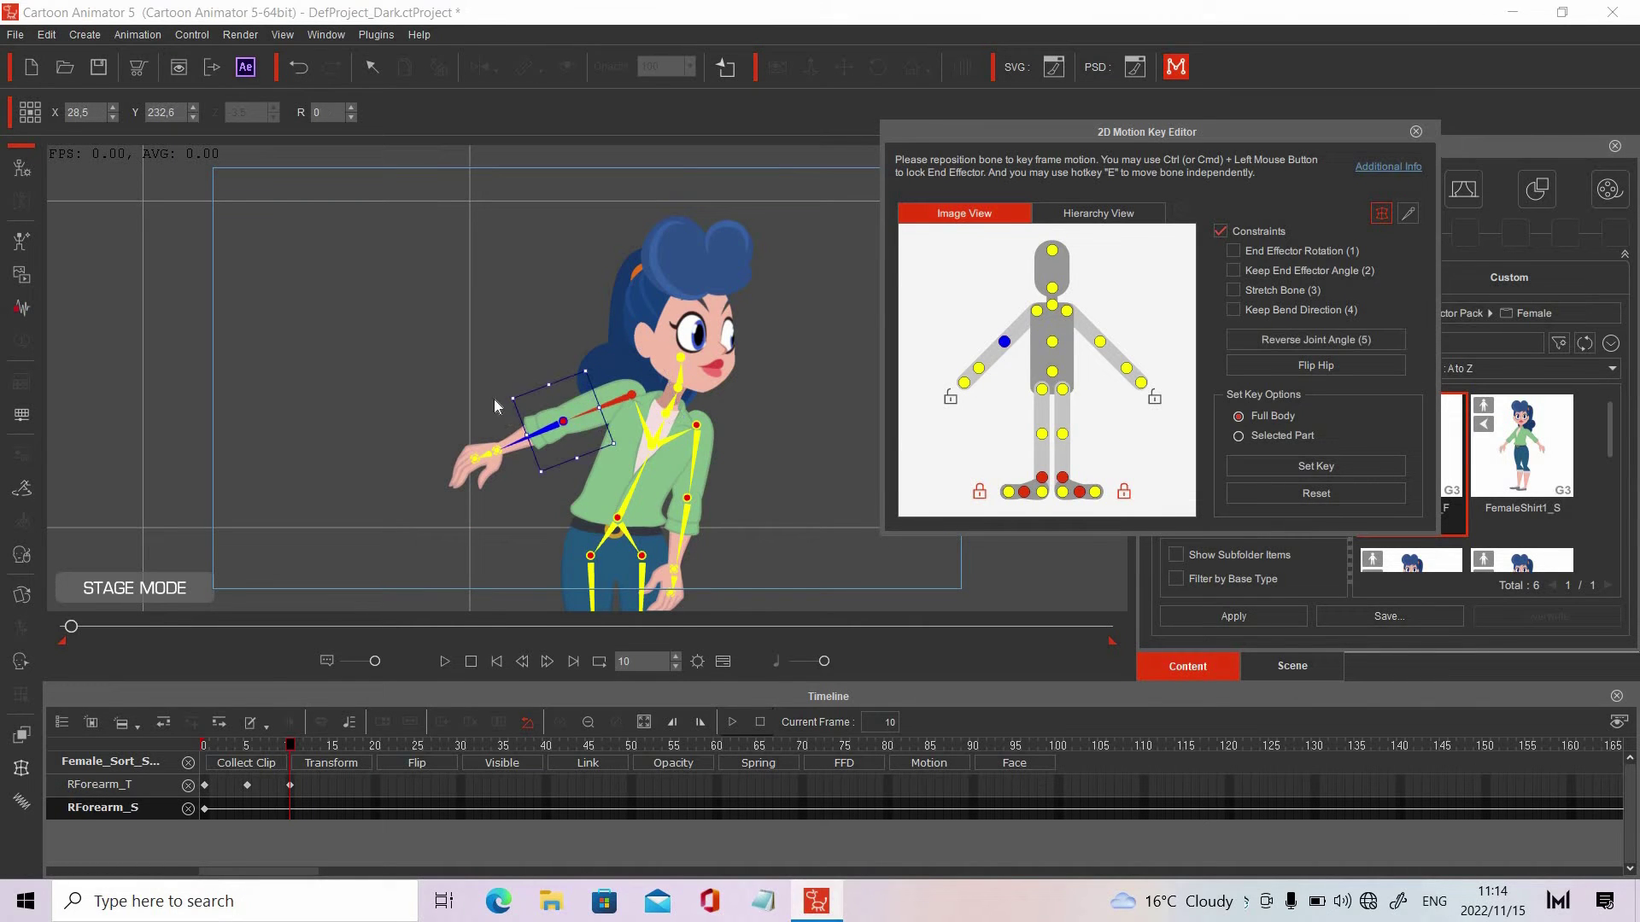
pyautogui.moveTo(502, 396); pyautogui.dragTo(465, 435)
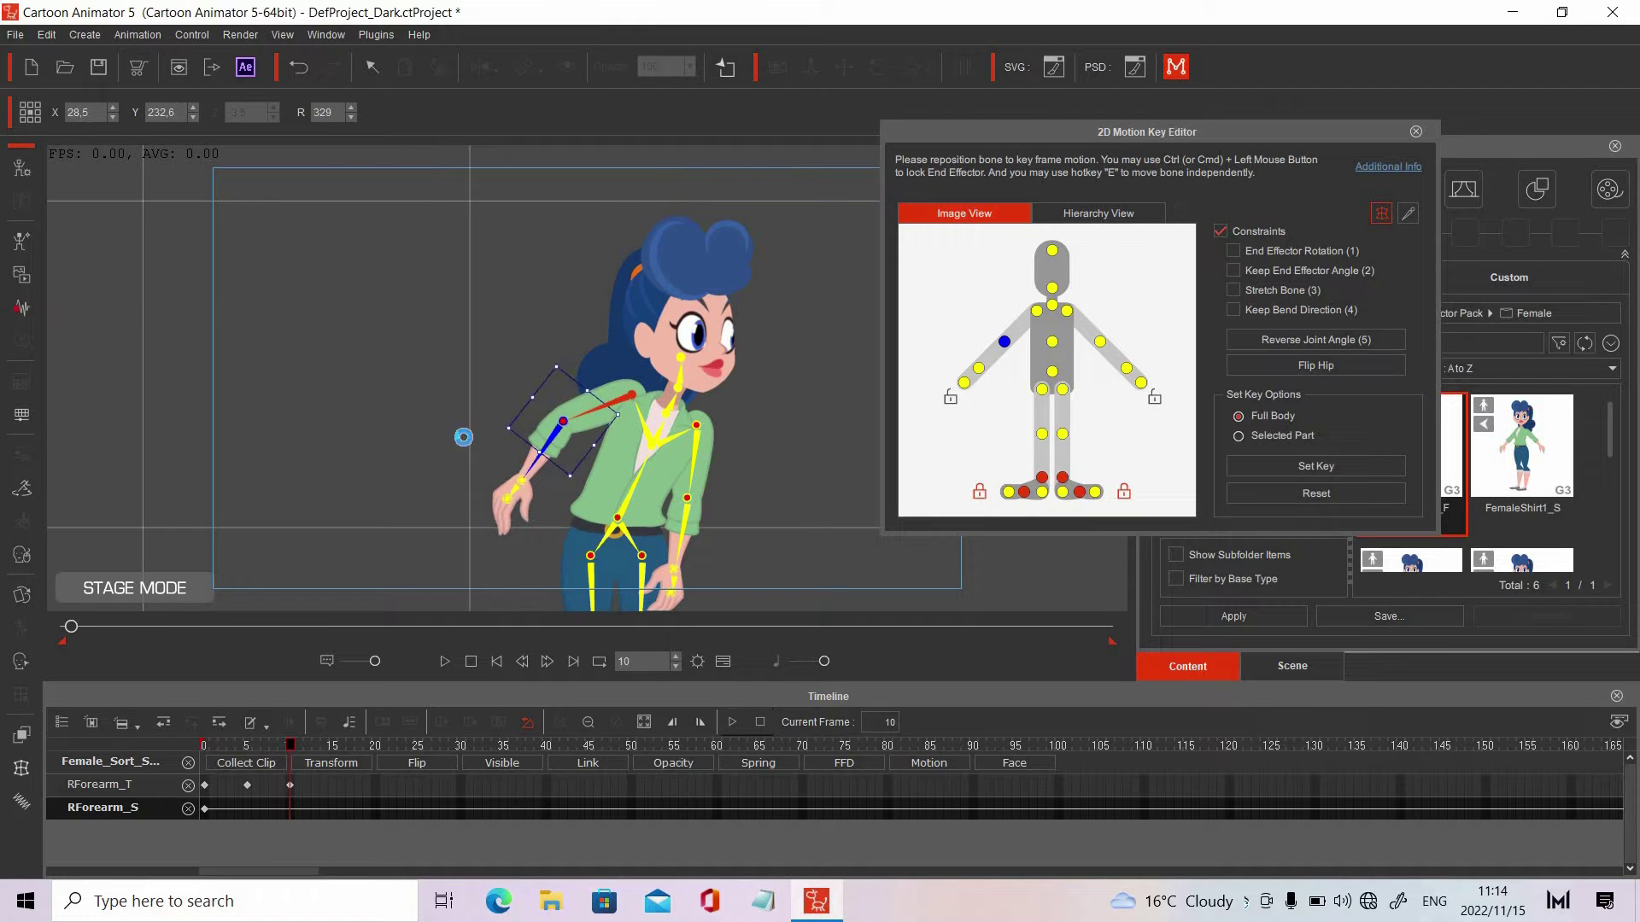
# Play the pose animation from frame 0 twice, stopping back at the start
pyautogui.click(496, 661)
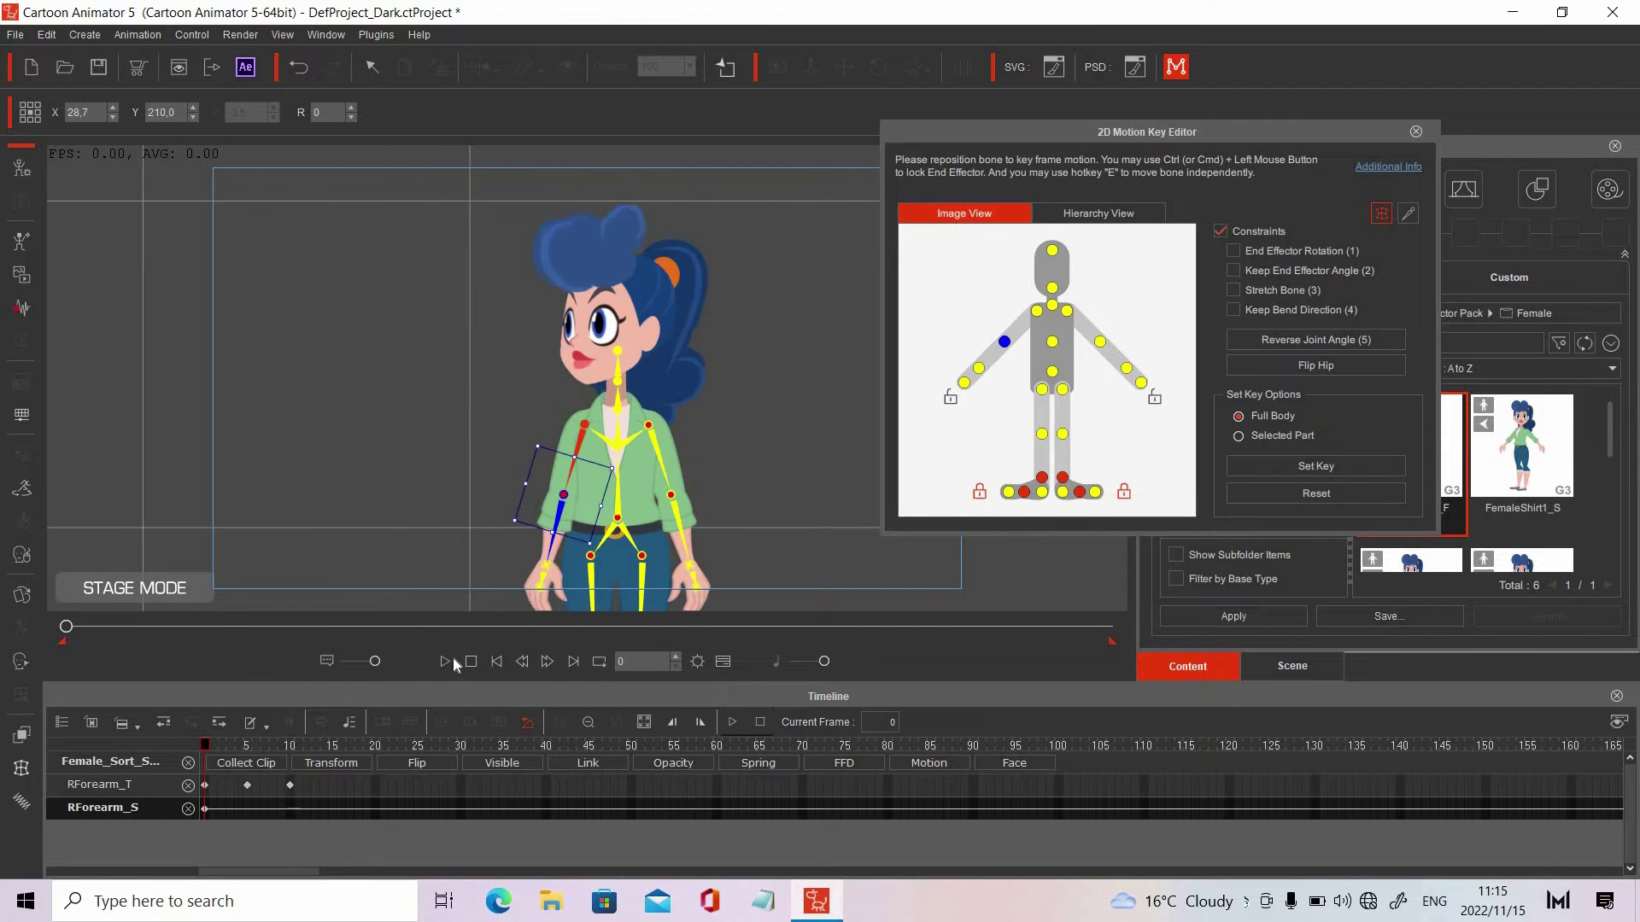
pyautogui.click(444, 661)
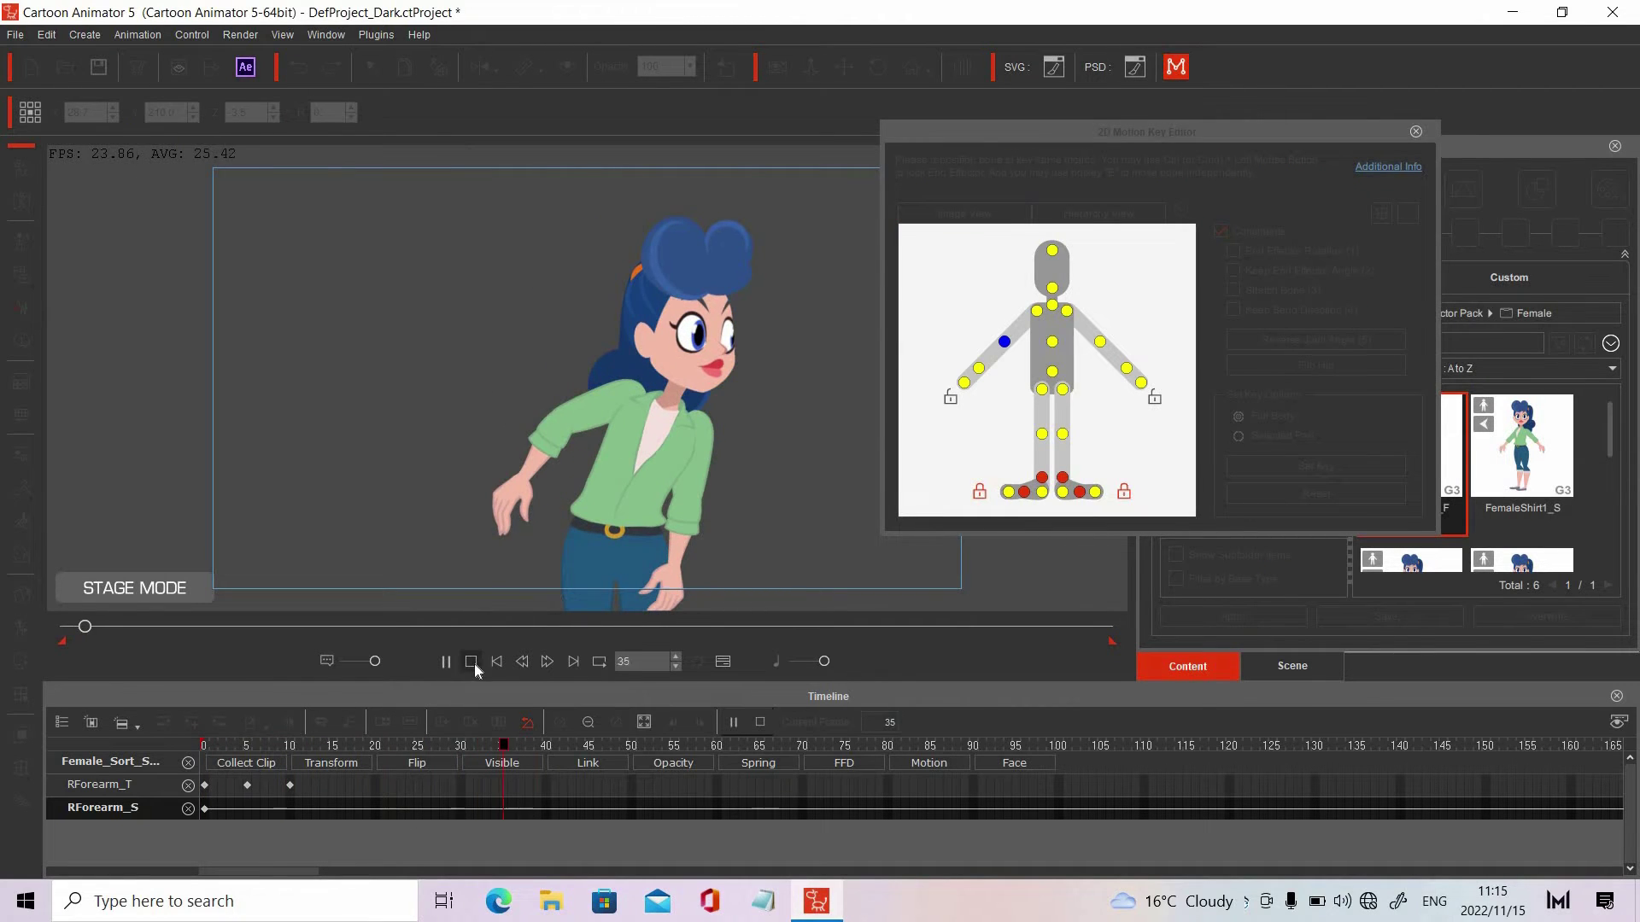
pyautogui.click(499, 662)
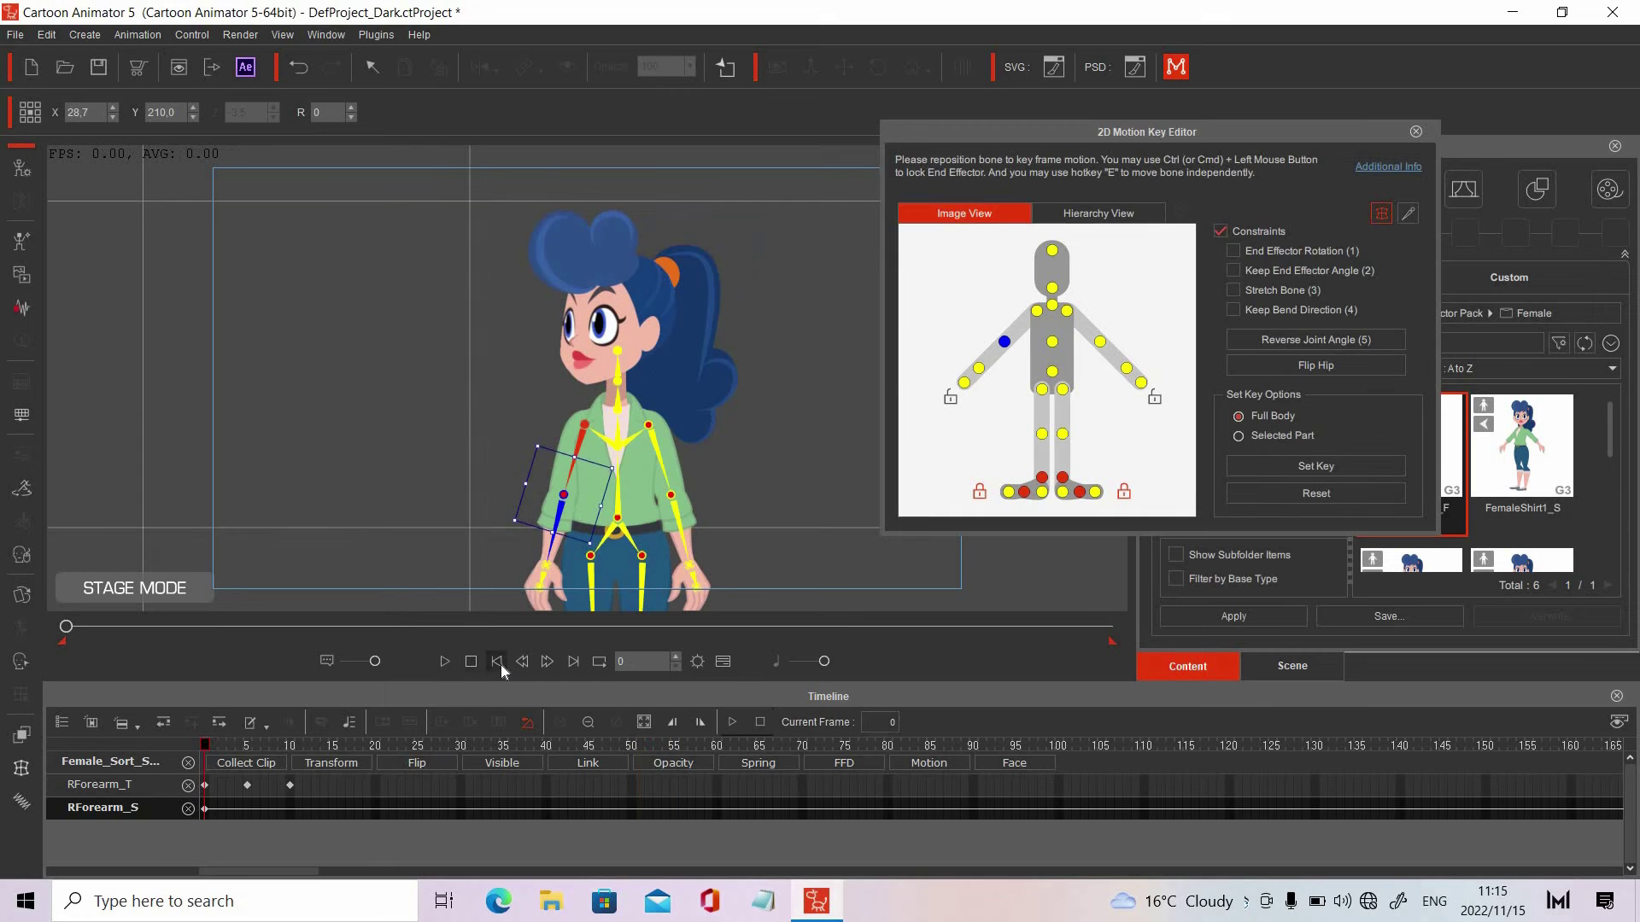
pyautogui.click(444, 664)
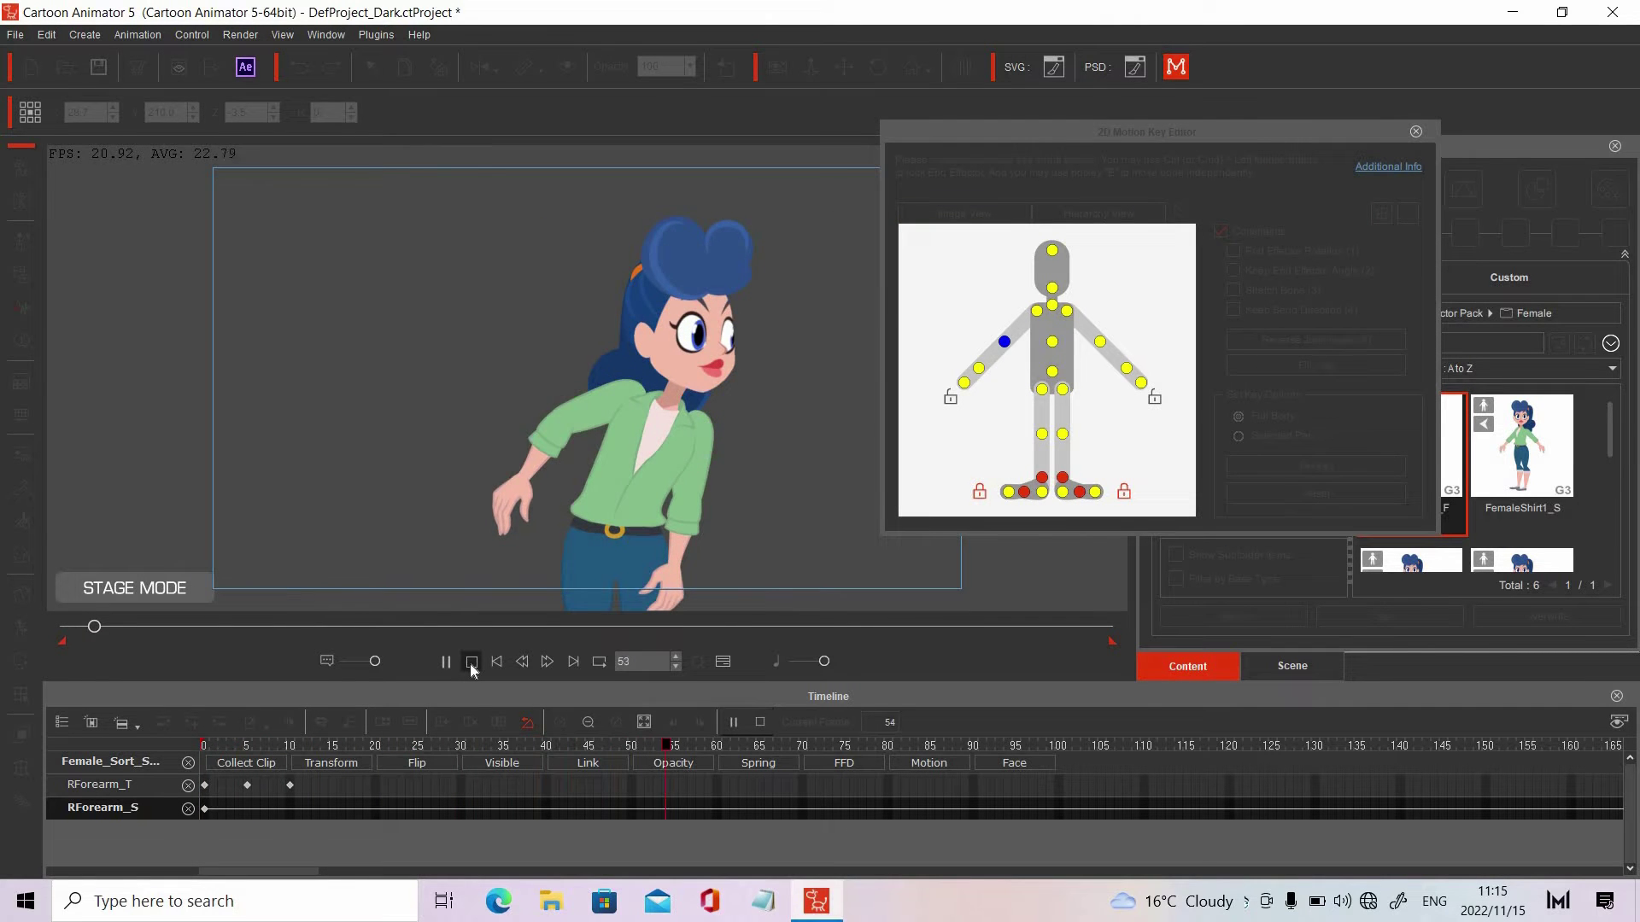
pyautogui.click(471, 663)
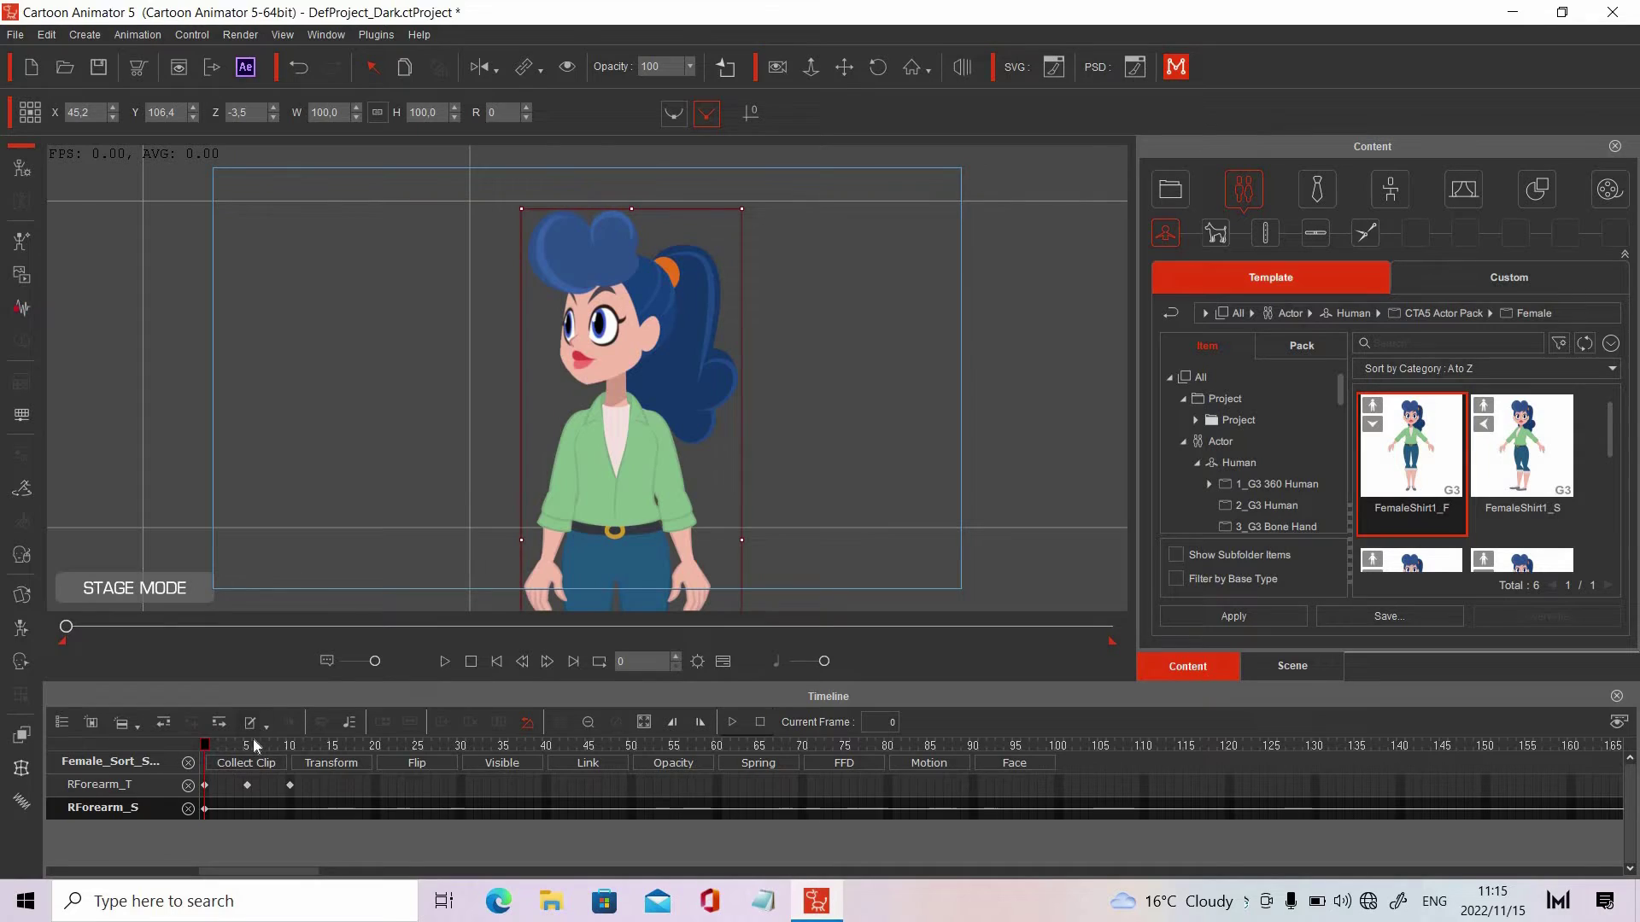
# At frame 5, set both eyes to ScareClose and the mouth to ShowTeeth in the Sprite Editor
pyautogui.click(246, 745)
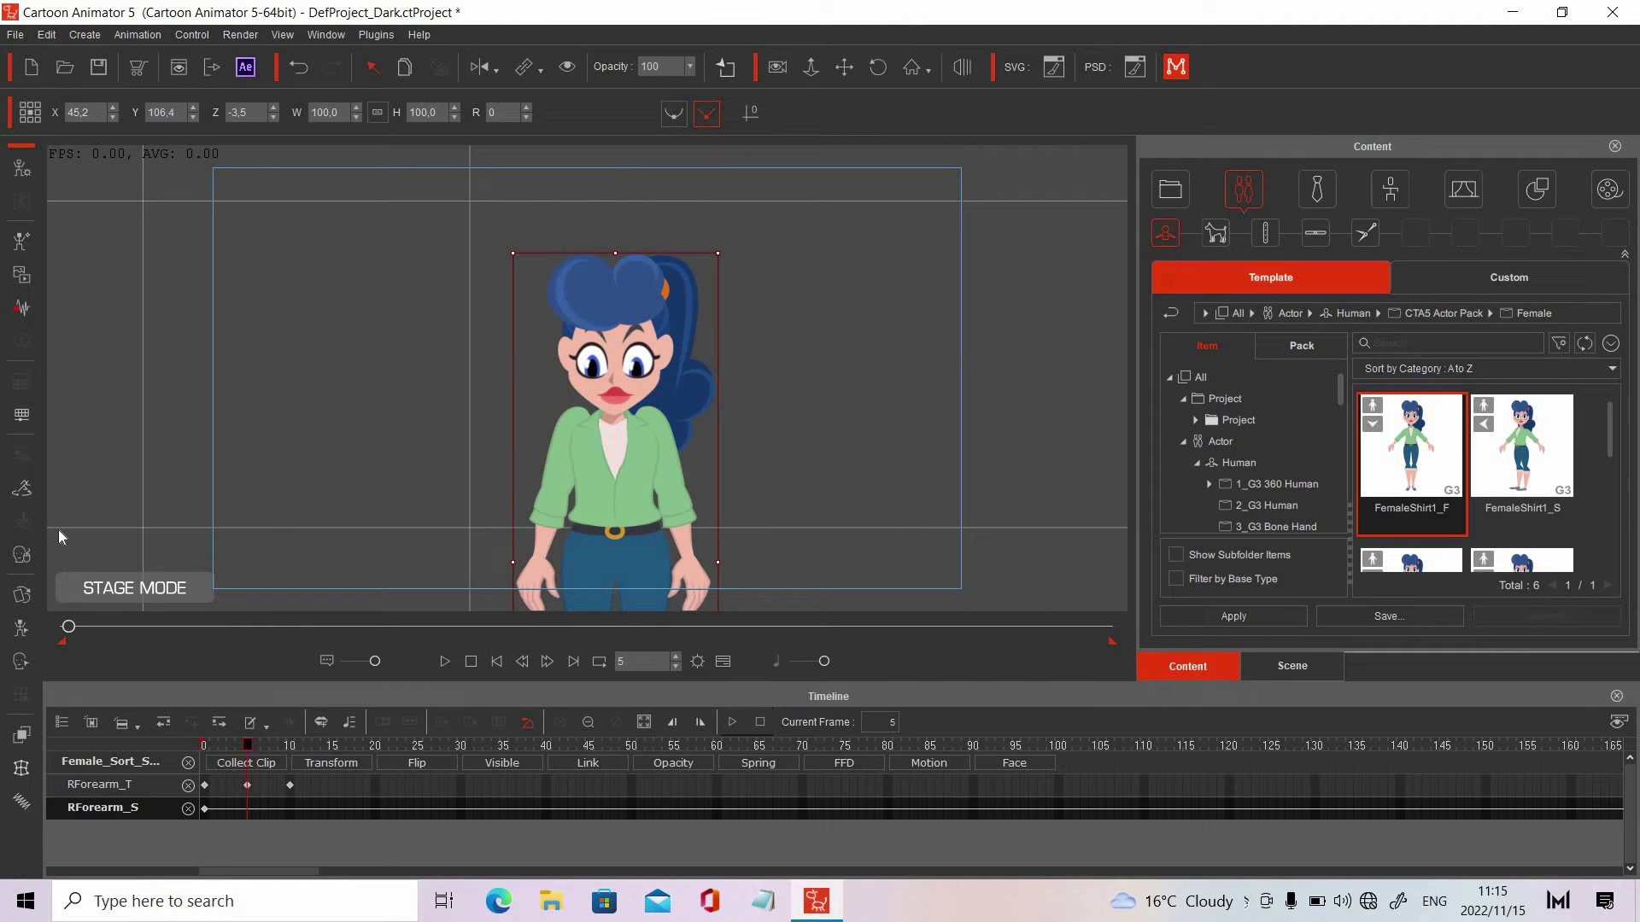
pyautogui.click(22, 595)
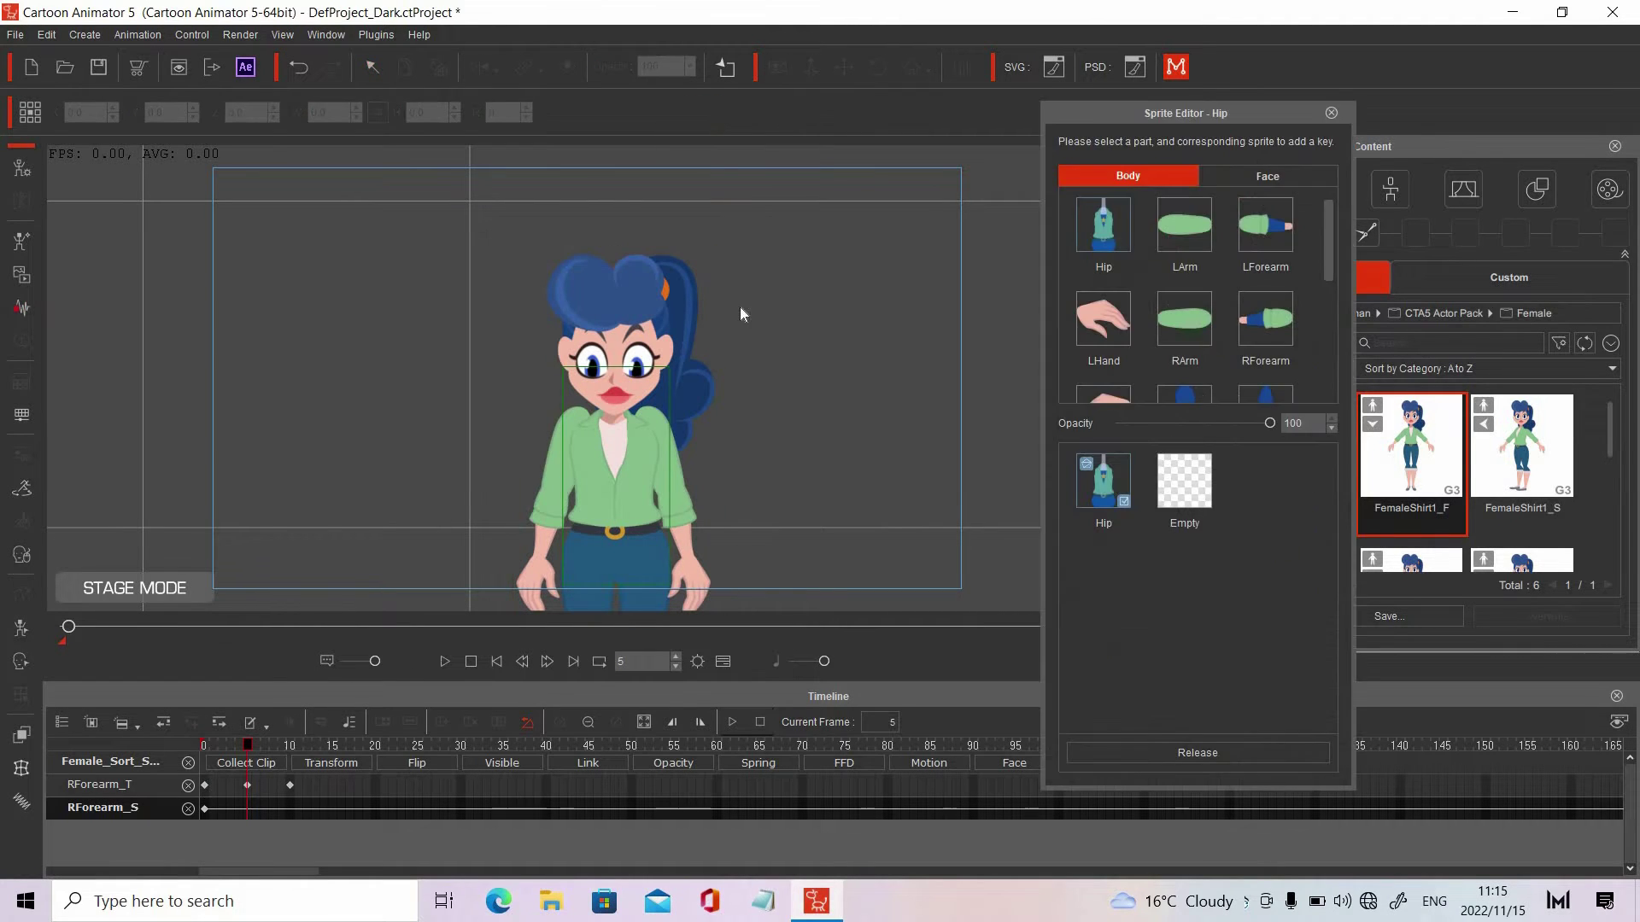
pyautogui.click(1255, 174)
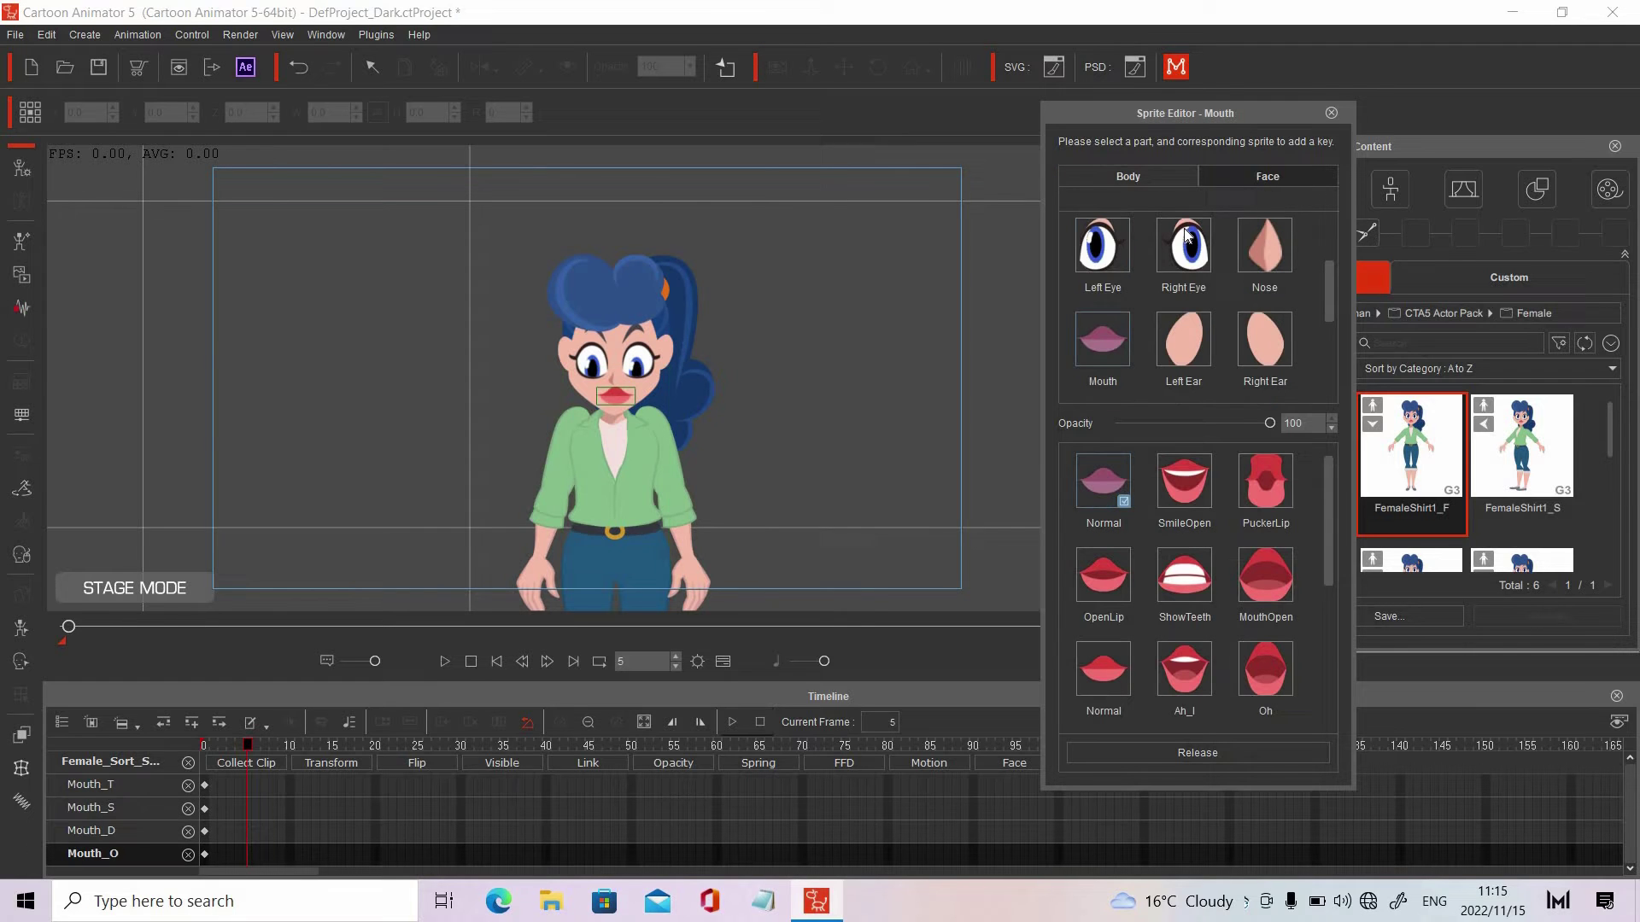
pyautogui.click(1100, 263)
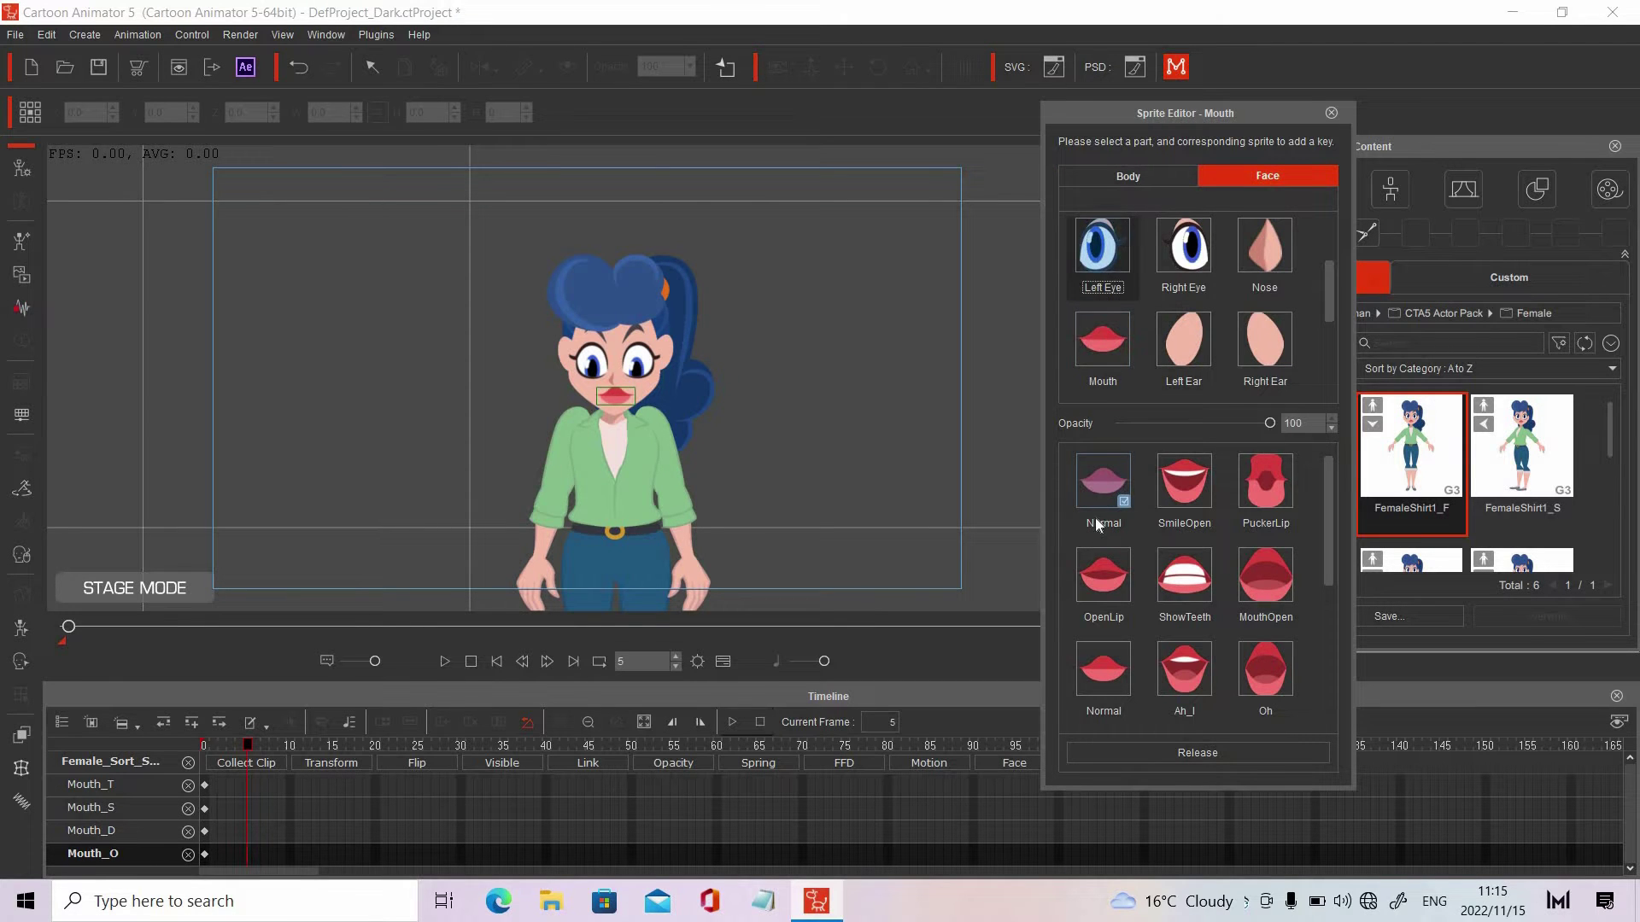
pyautogui.click(1103, 574)
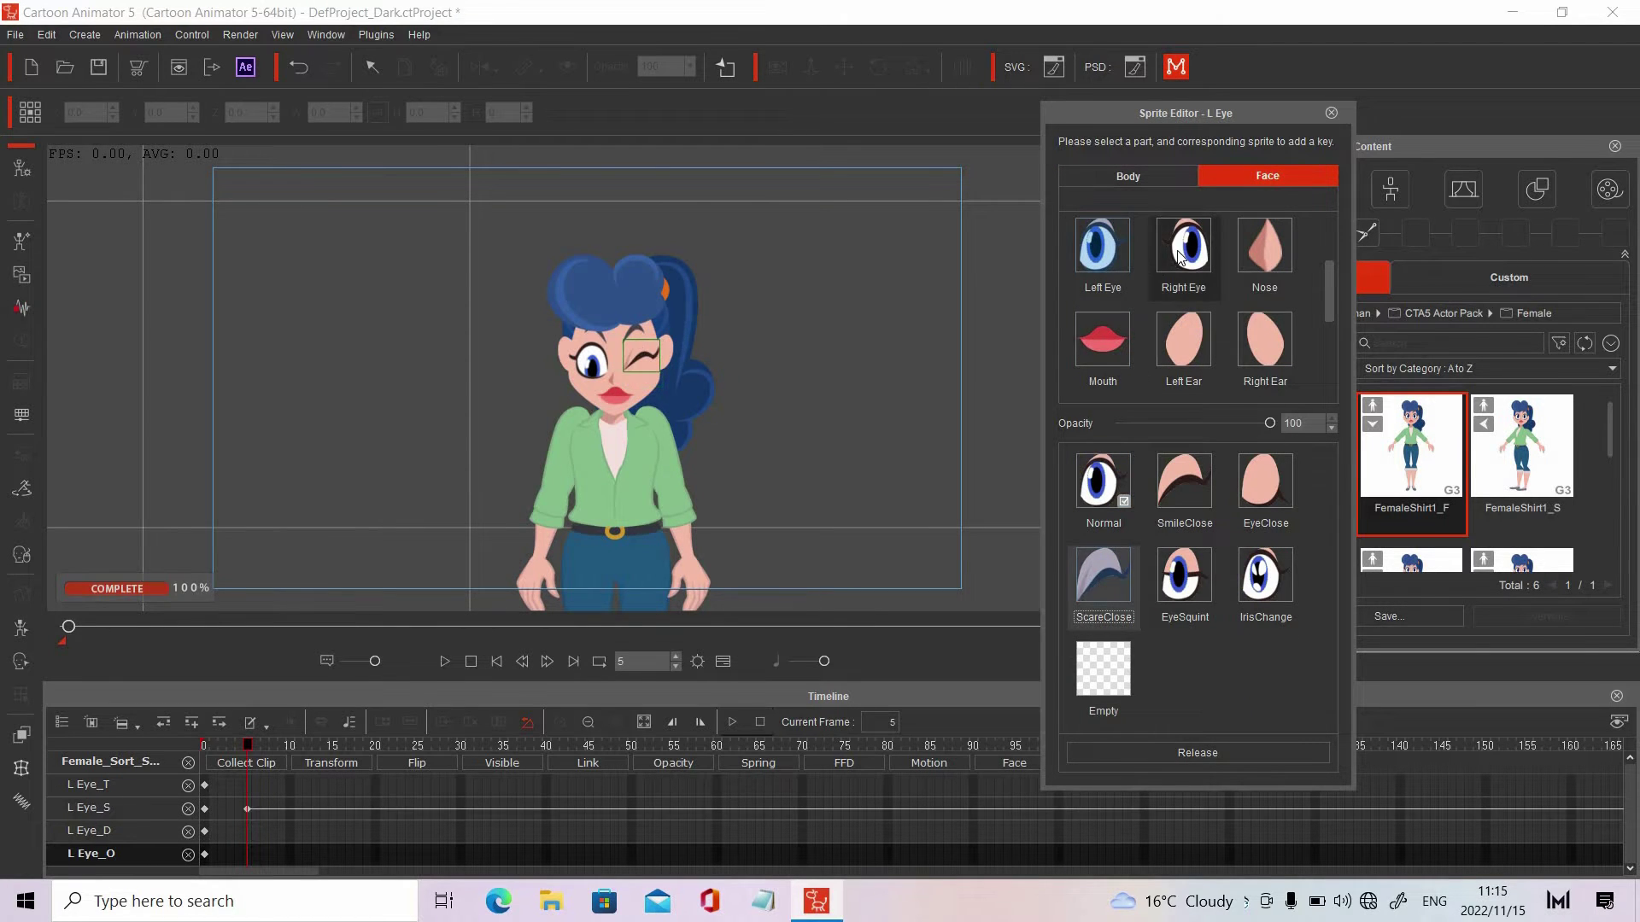
pyautogui.click(1179, 256)
pyautogui.click(1104, 580)
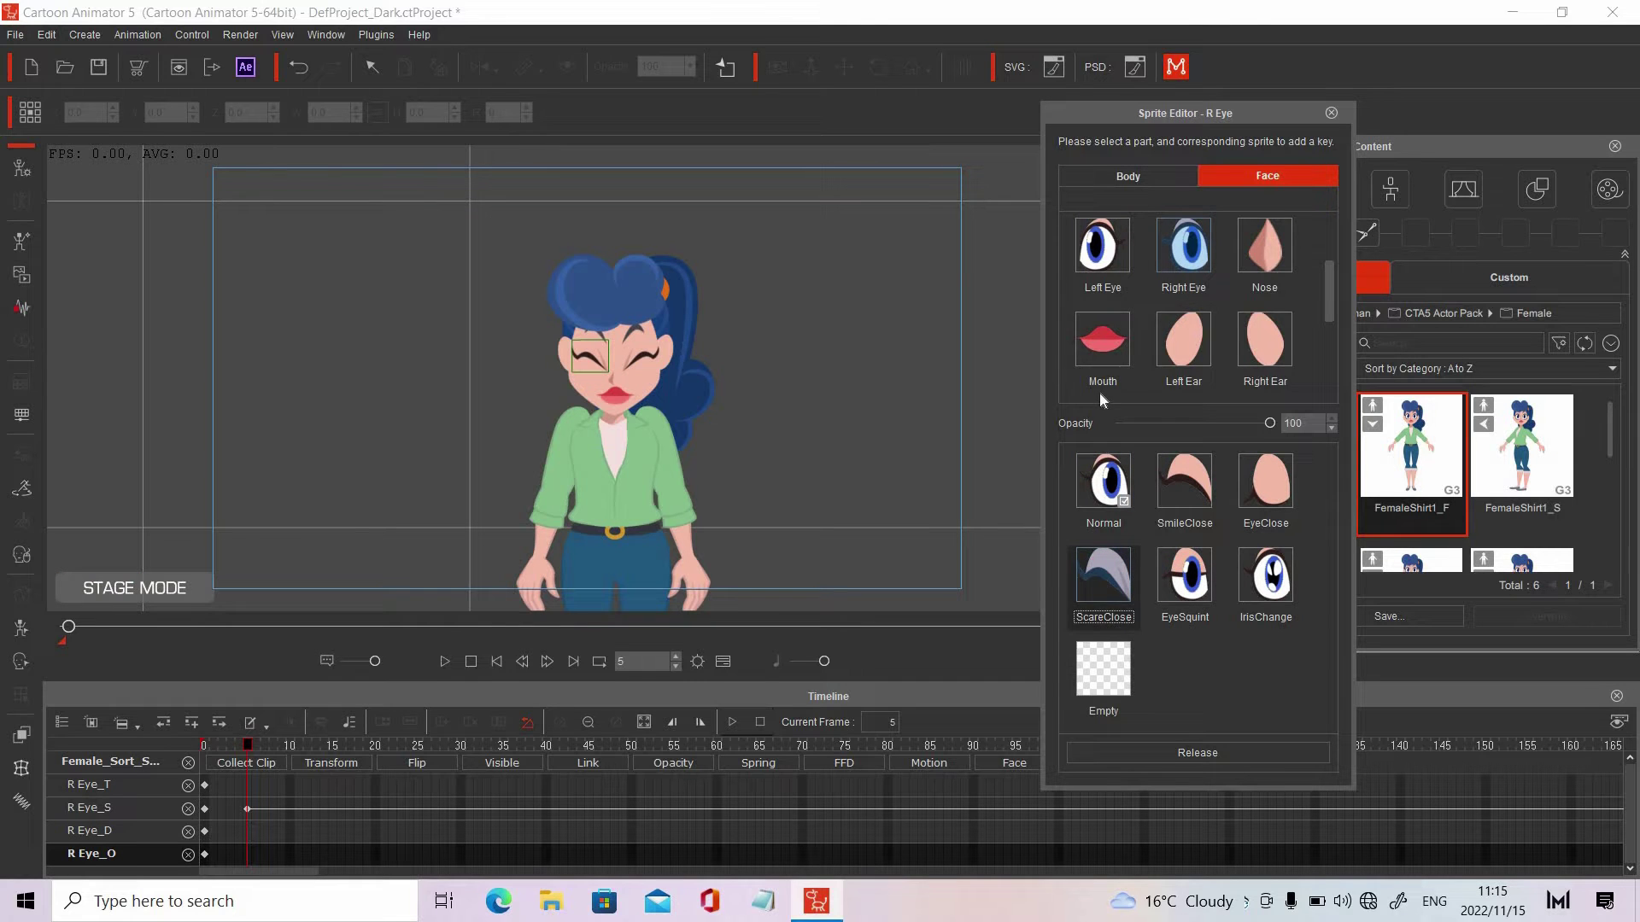
pyautogui.click(1099, 350)
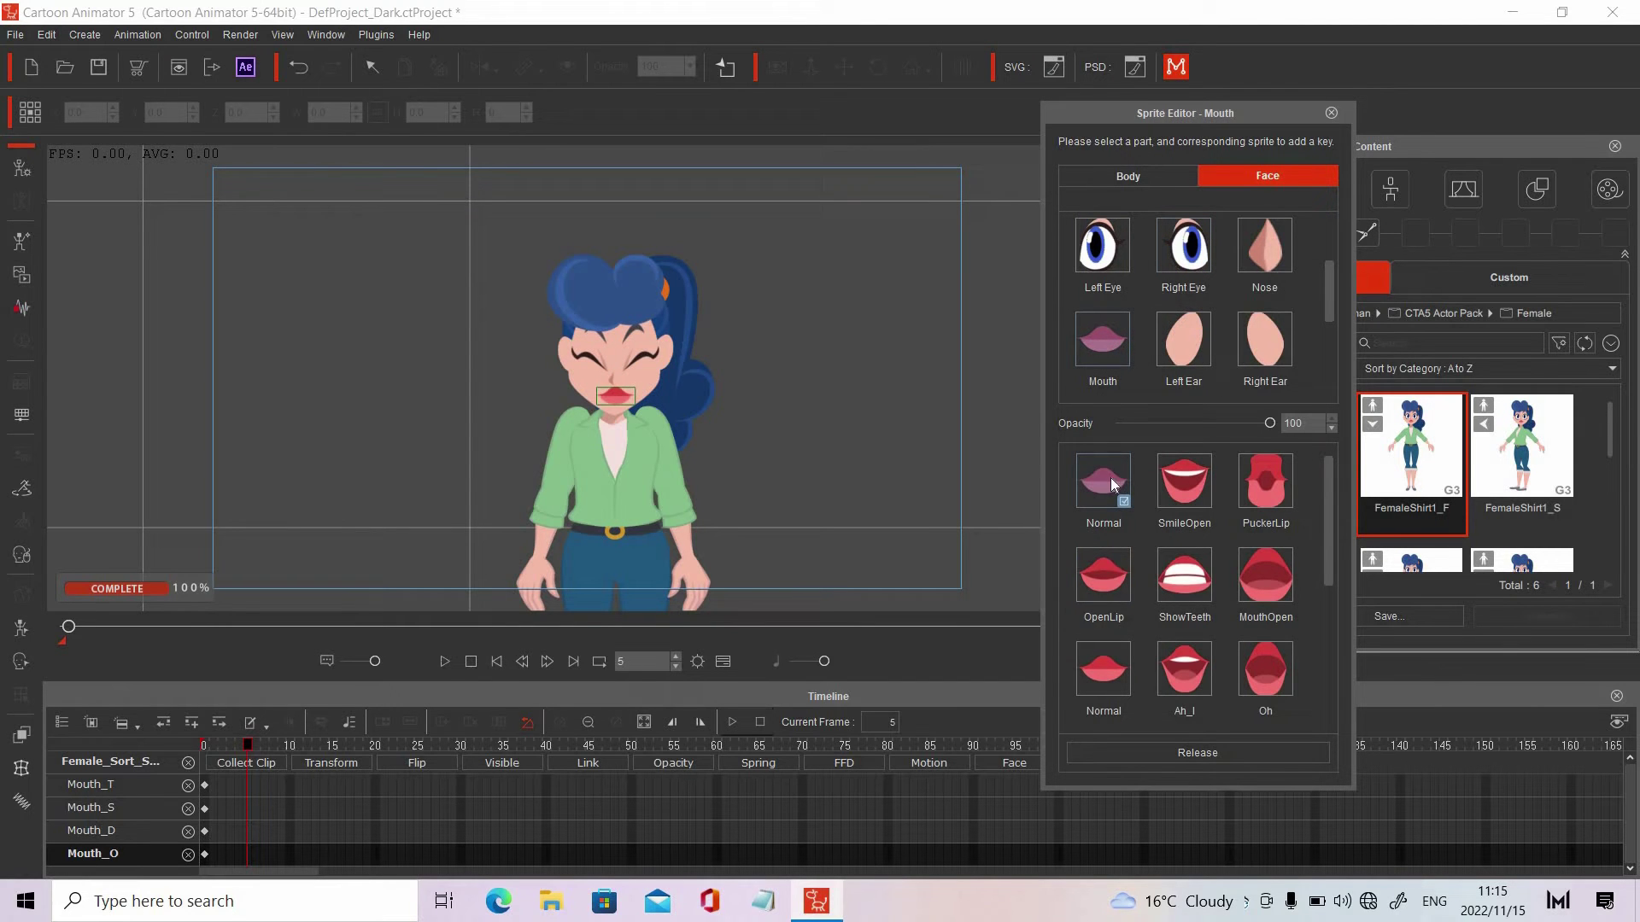
pyautogui.click(1182, 568)
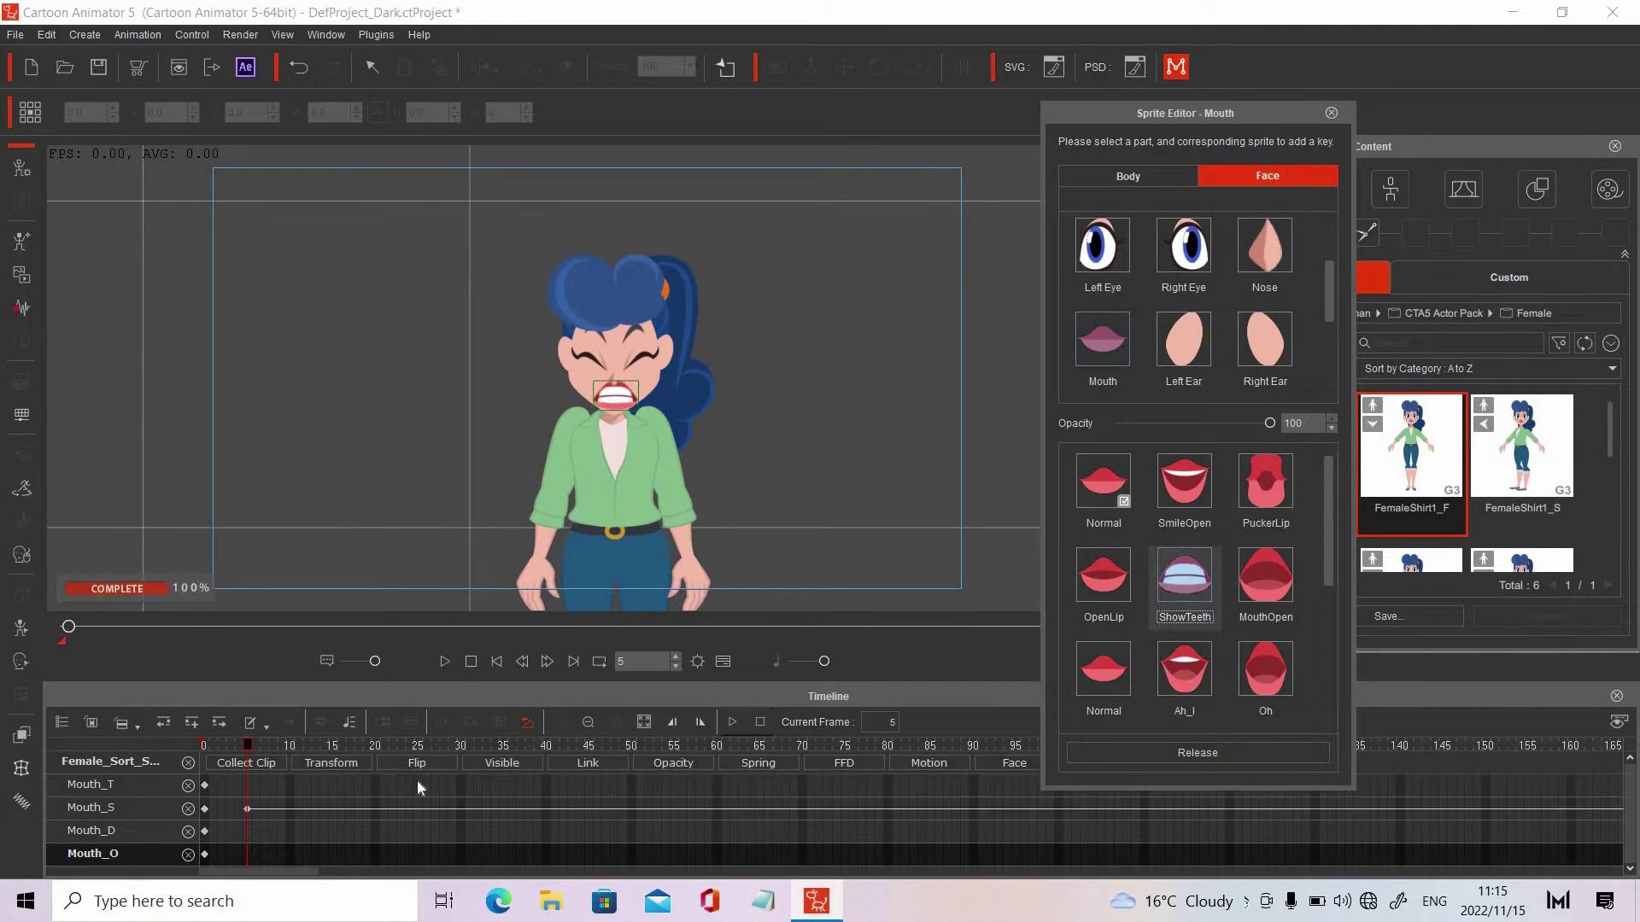
# At frame 10, set the mouth to MouthOpen and the right eye to IrisChange
pyautogui.moveTo(252, 742); pyautogui.dragTo(289, 743)
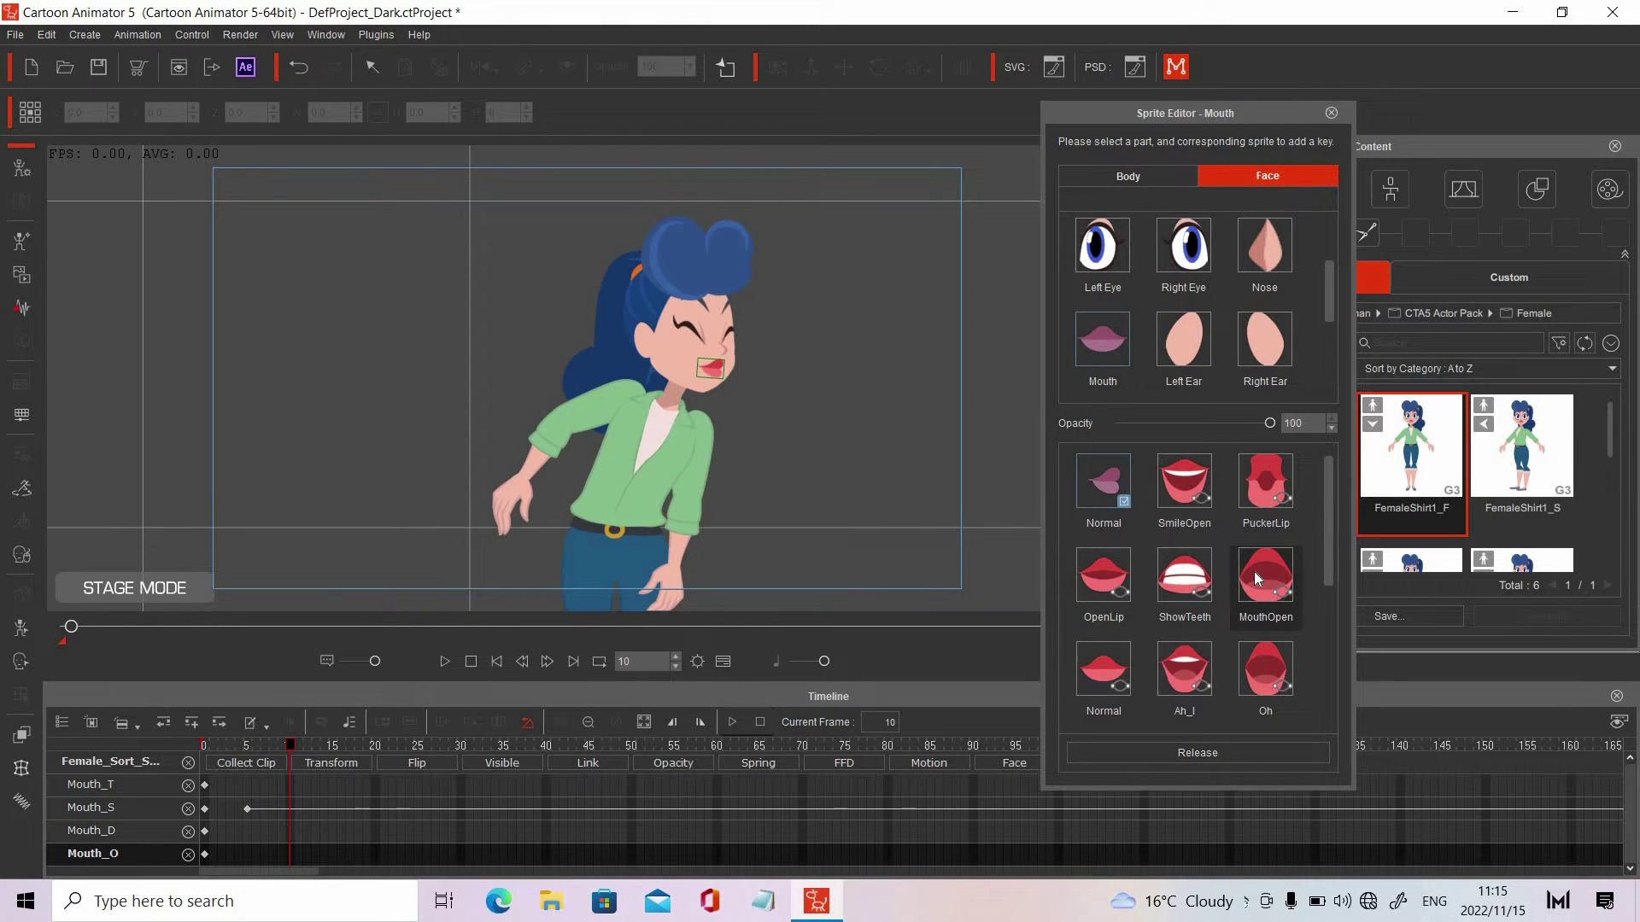
pyautogui.click(1172, 480)
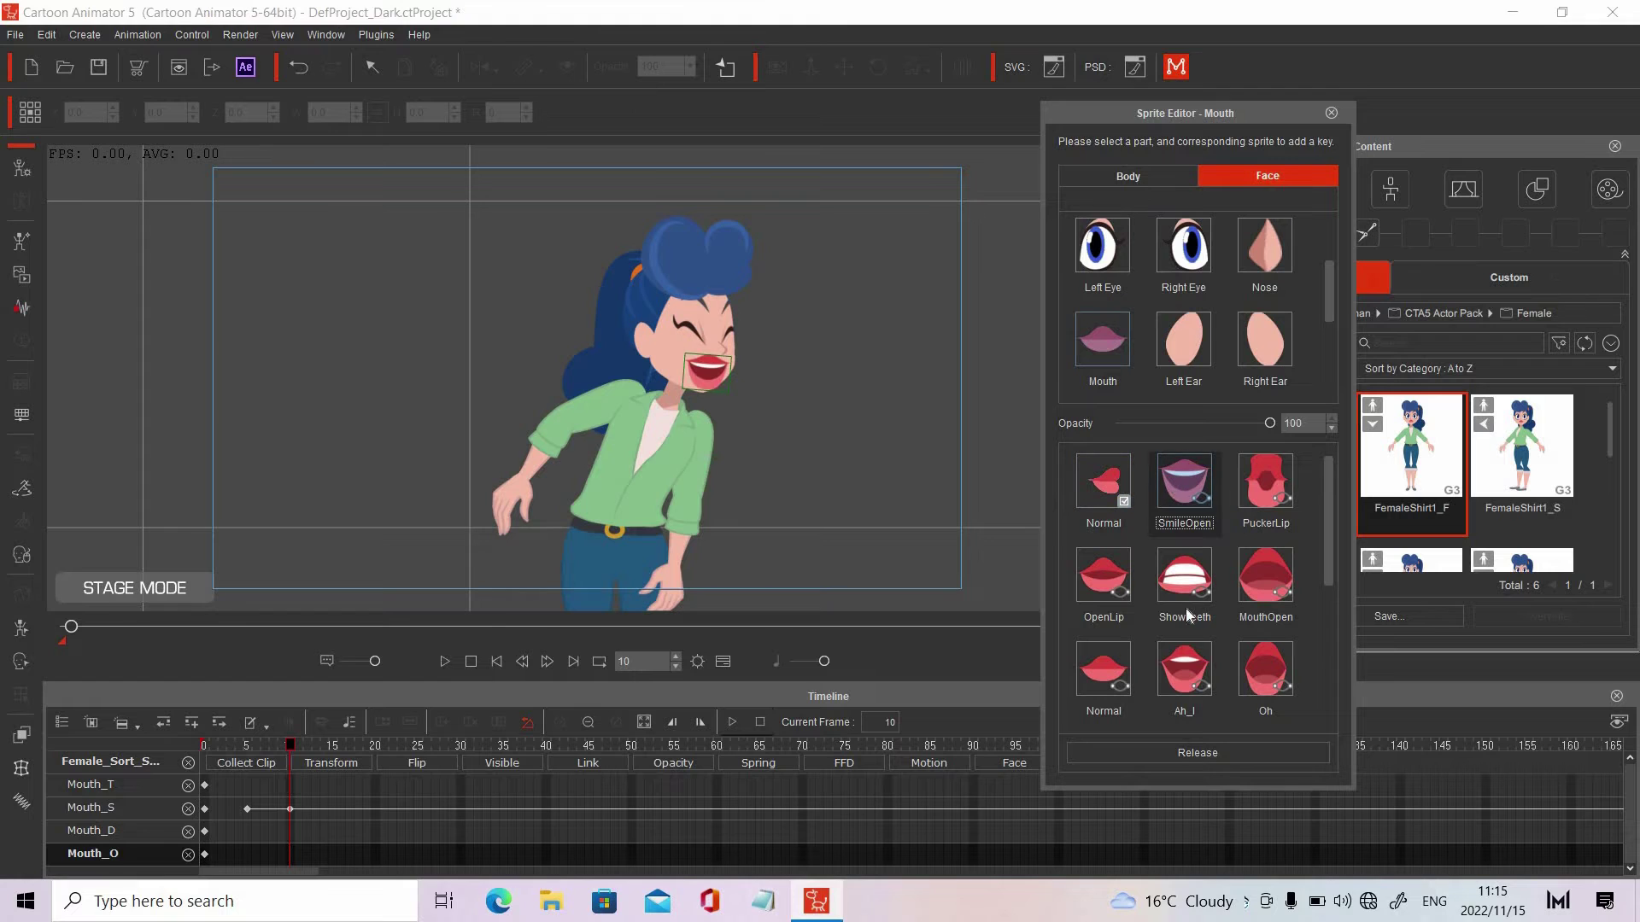
pyautogui.click(1177, 667)
pyautogui.click(1253, 669)
pyautogui.click(1260, 576)
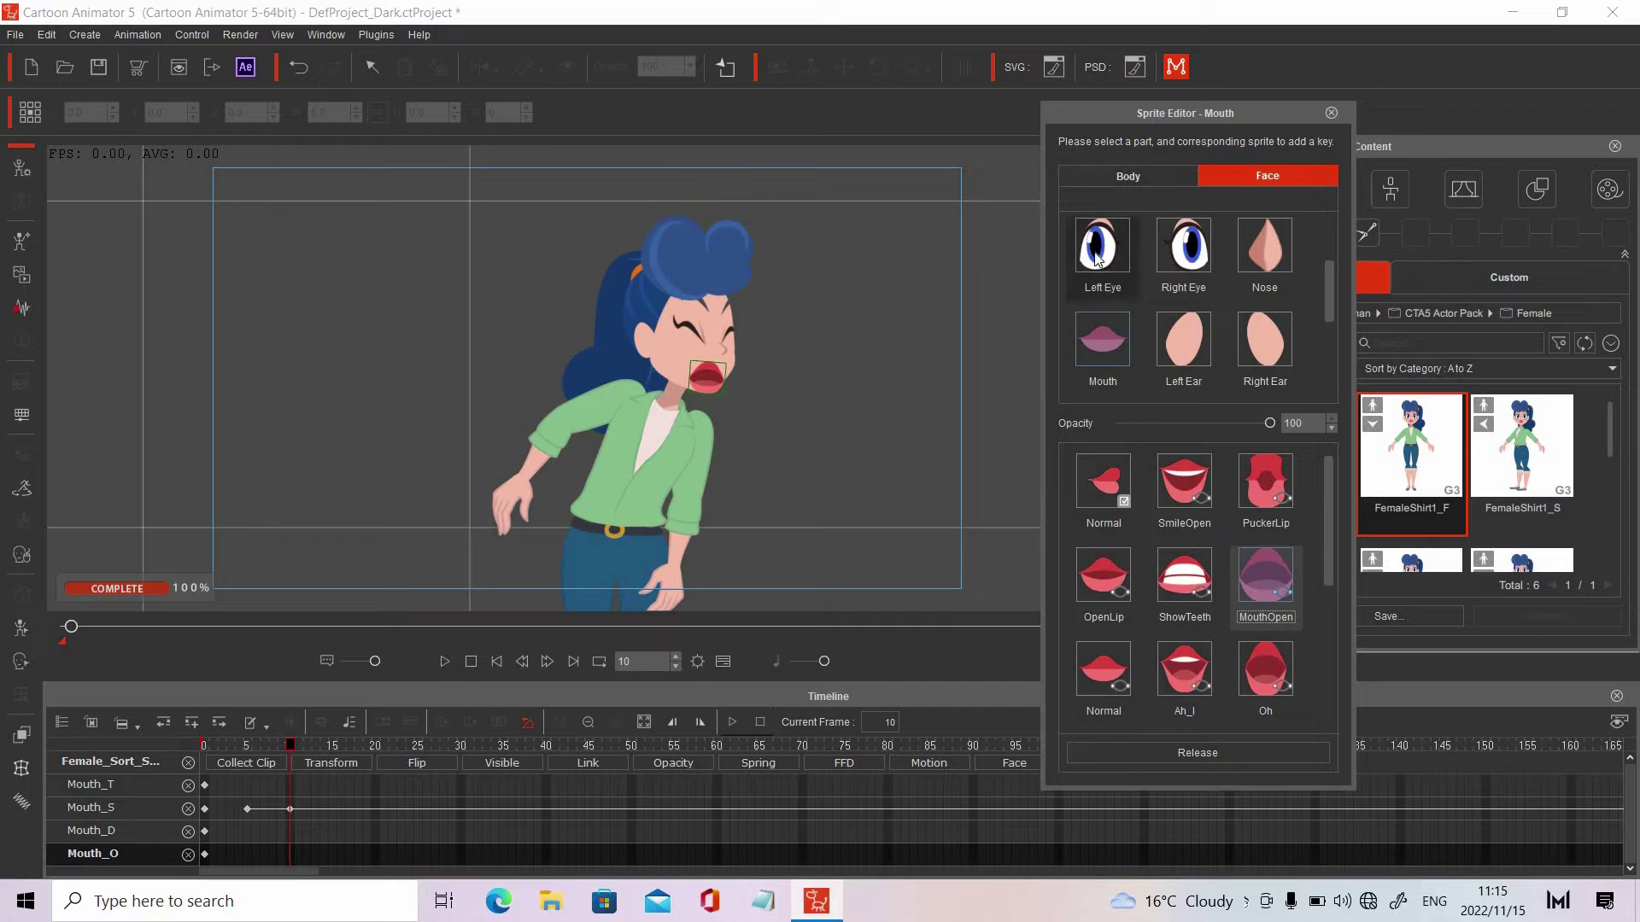
pyautogui.click(1098, 258)
pyautogui.click(1163, 272)
pyautogui.click(1257, 580)
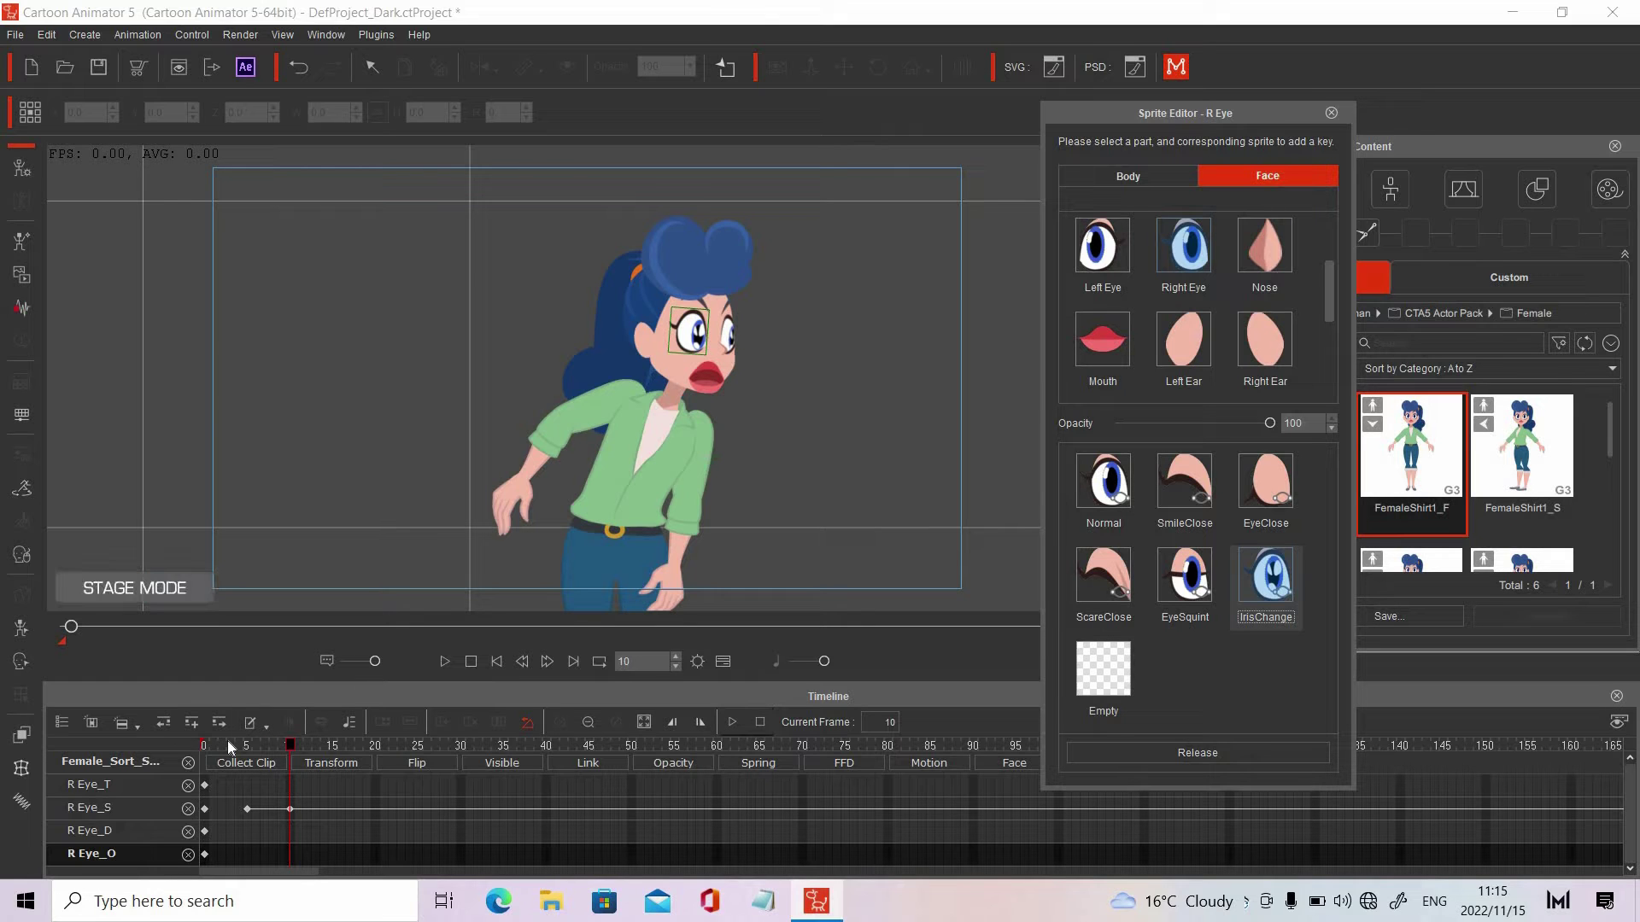
# Move the right eye, left eye and mouth sprite keys from frame 10 to frame 8
pyautogui.moveTo(244, 741); pyautogui.dragTo(274, 746)
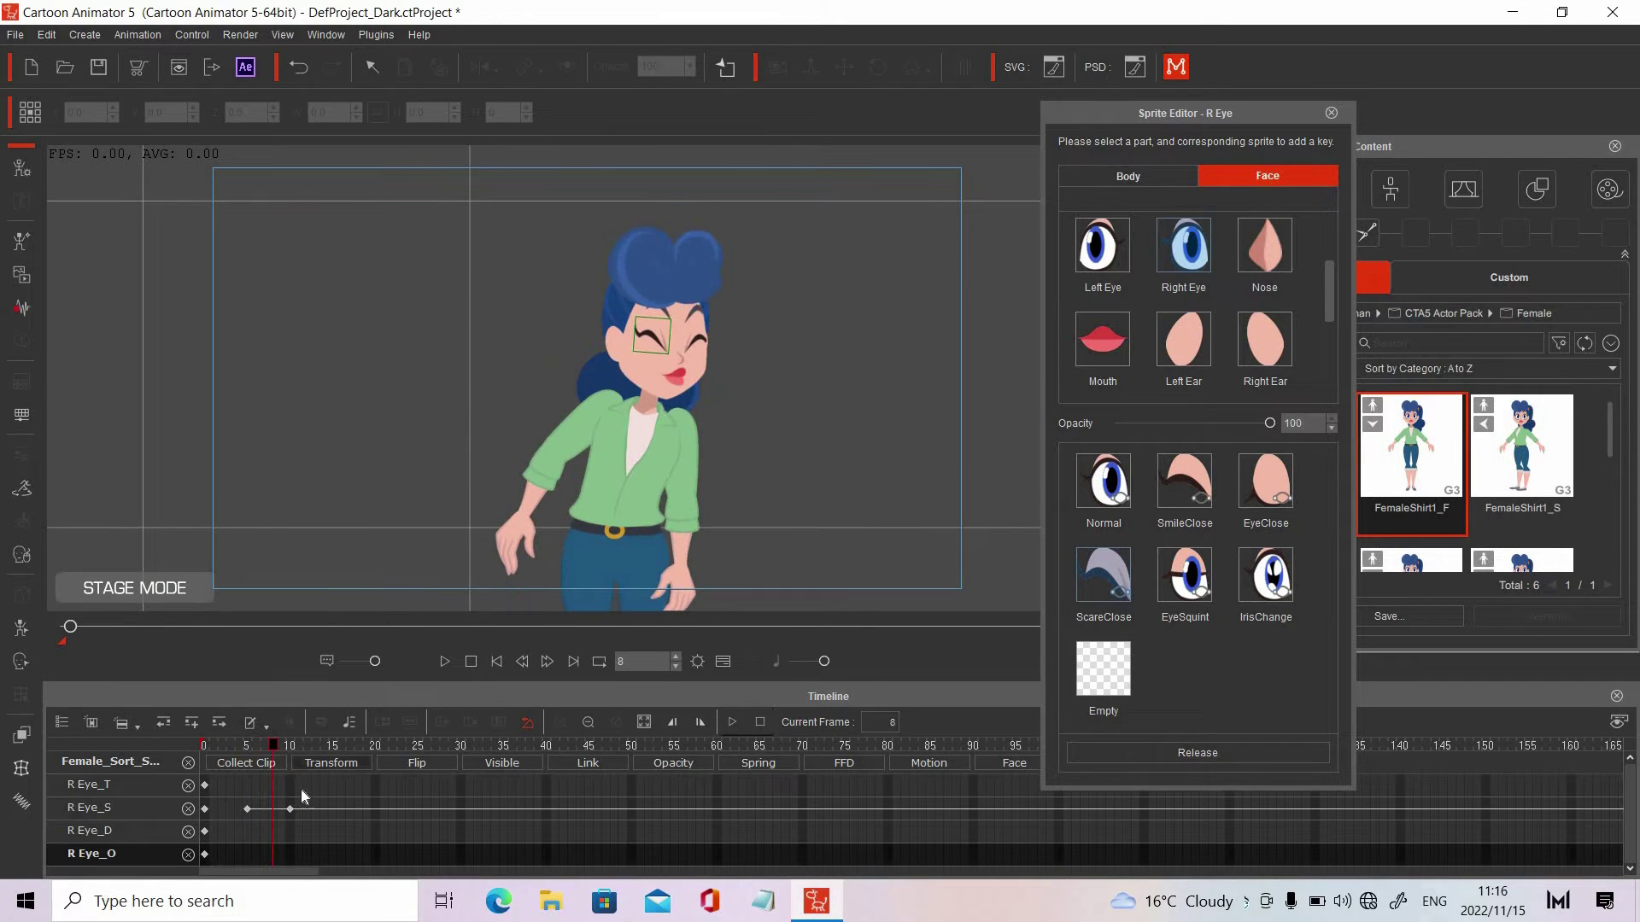
pyautogui.moveTo(289, 807); pyautogui.dragTo(273, 809)
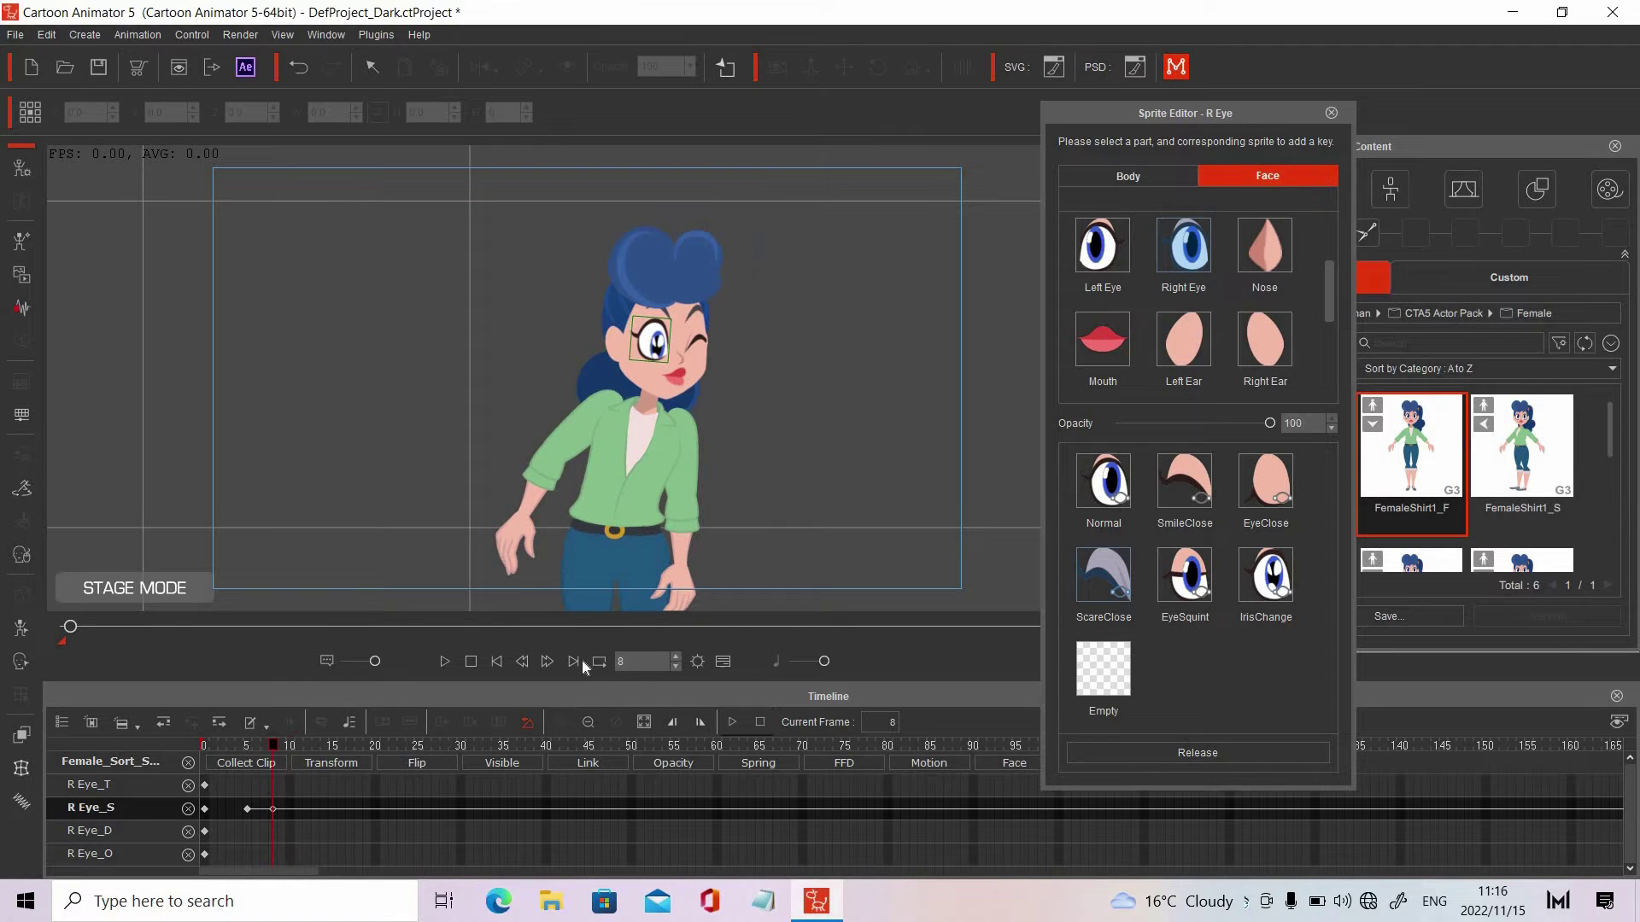
pyautogui.click(1108, 262)
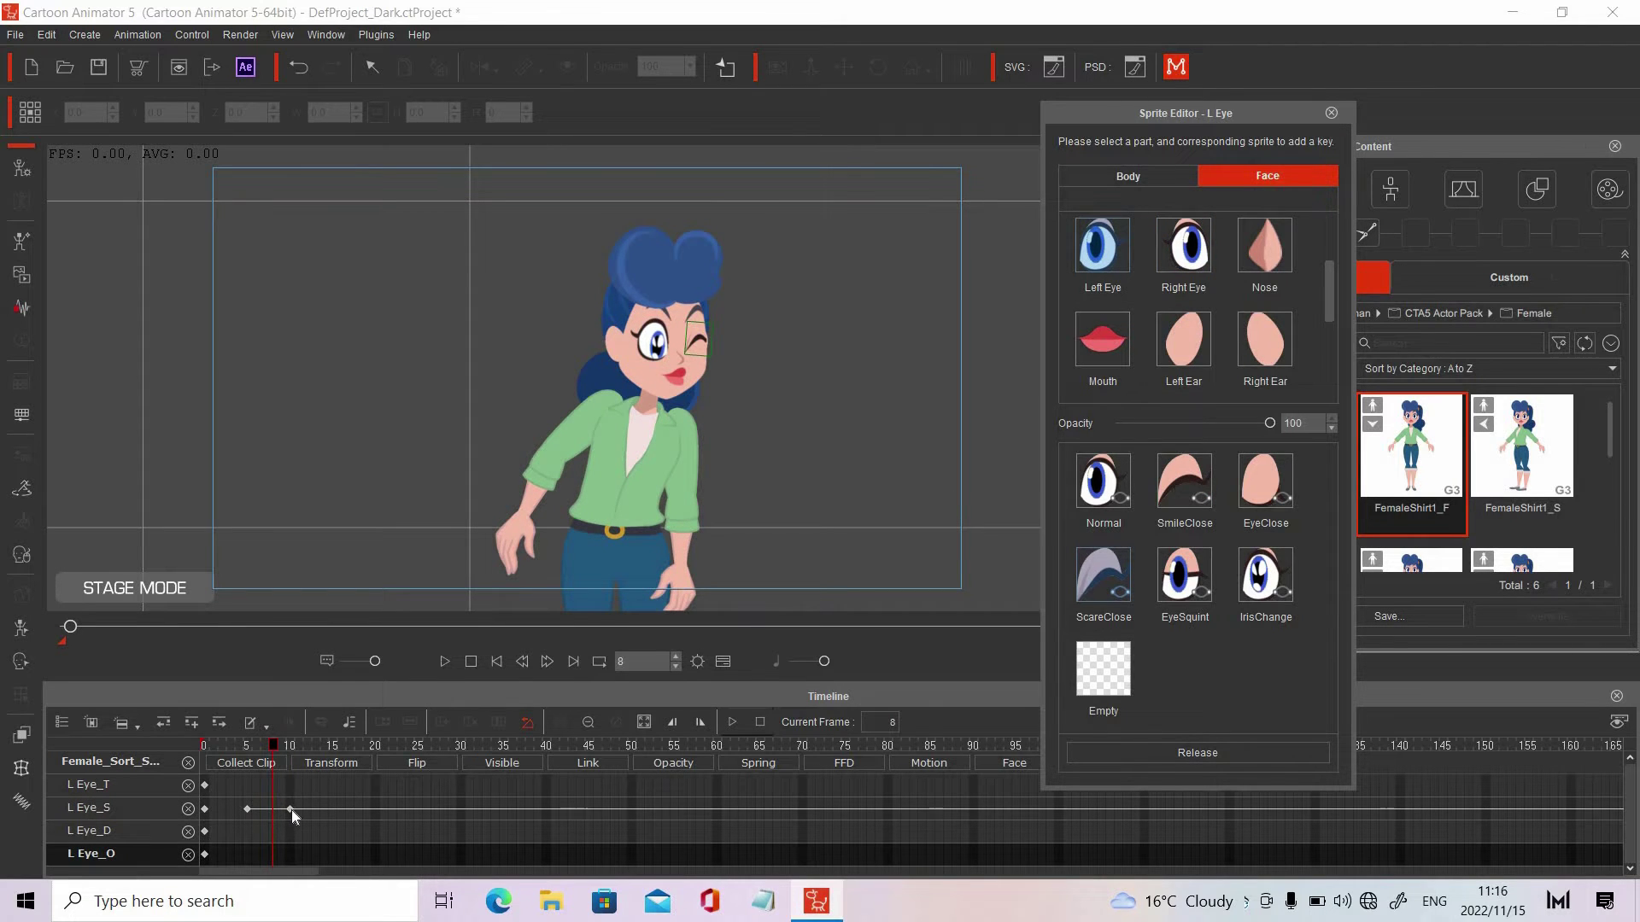
pyautogui.moveTo(290, 810); pyautogui.dragTo(268, 811)
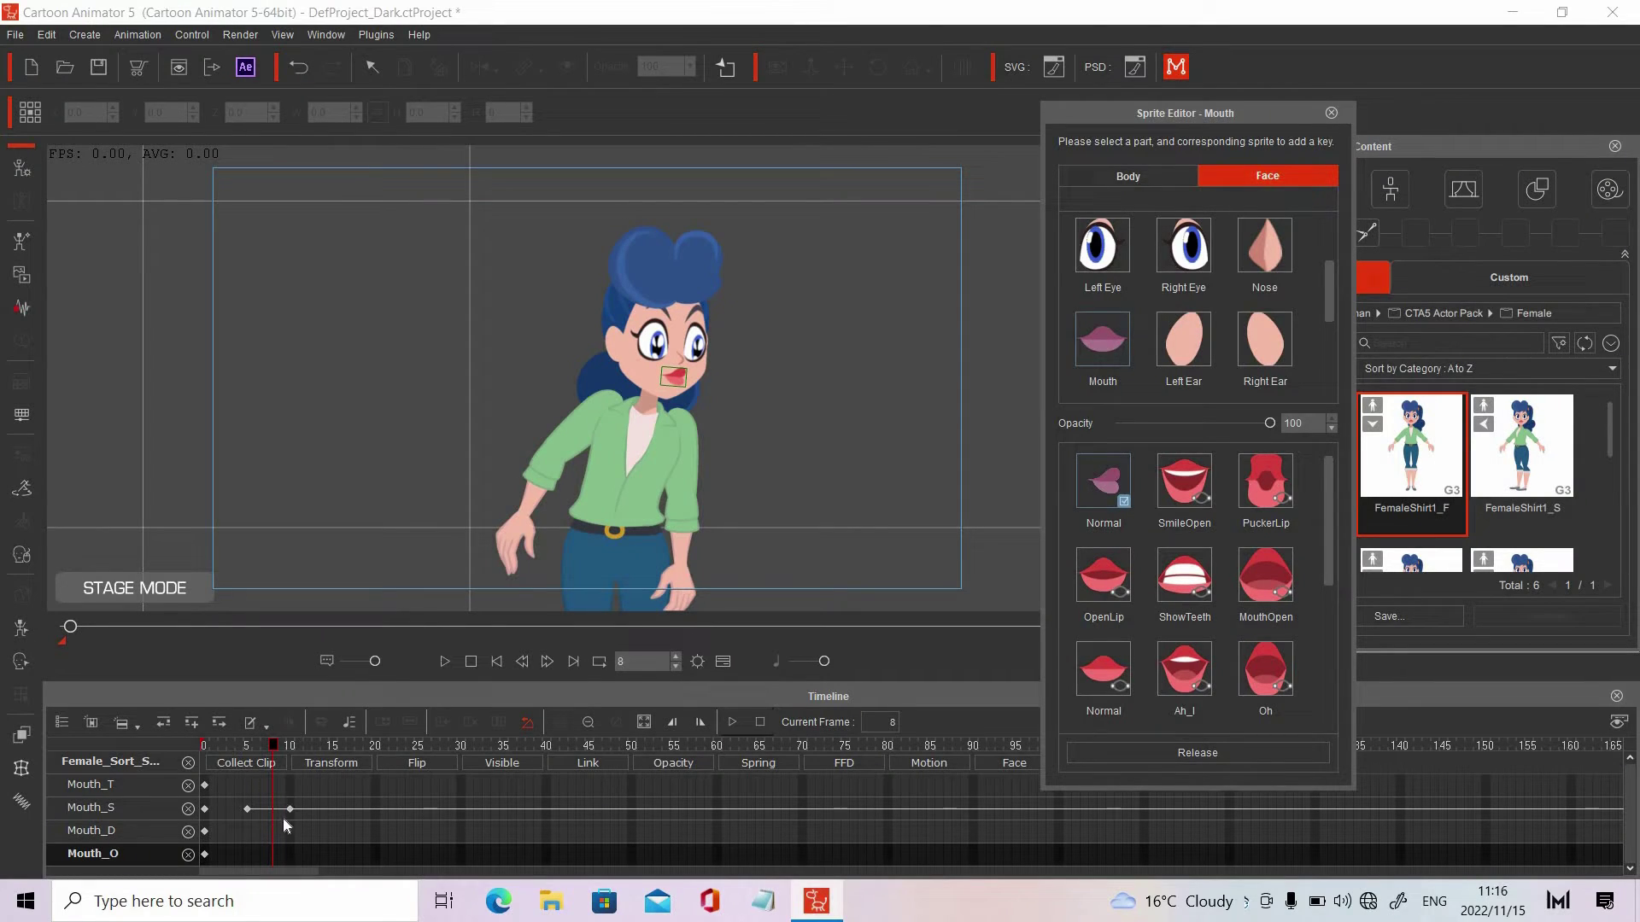
pyautogui.moveTo(285, 810); pyautogui.dragTo(274, 808)
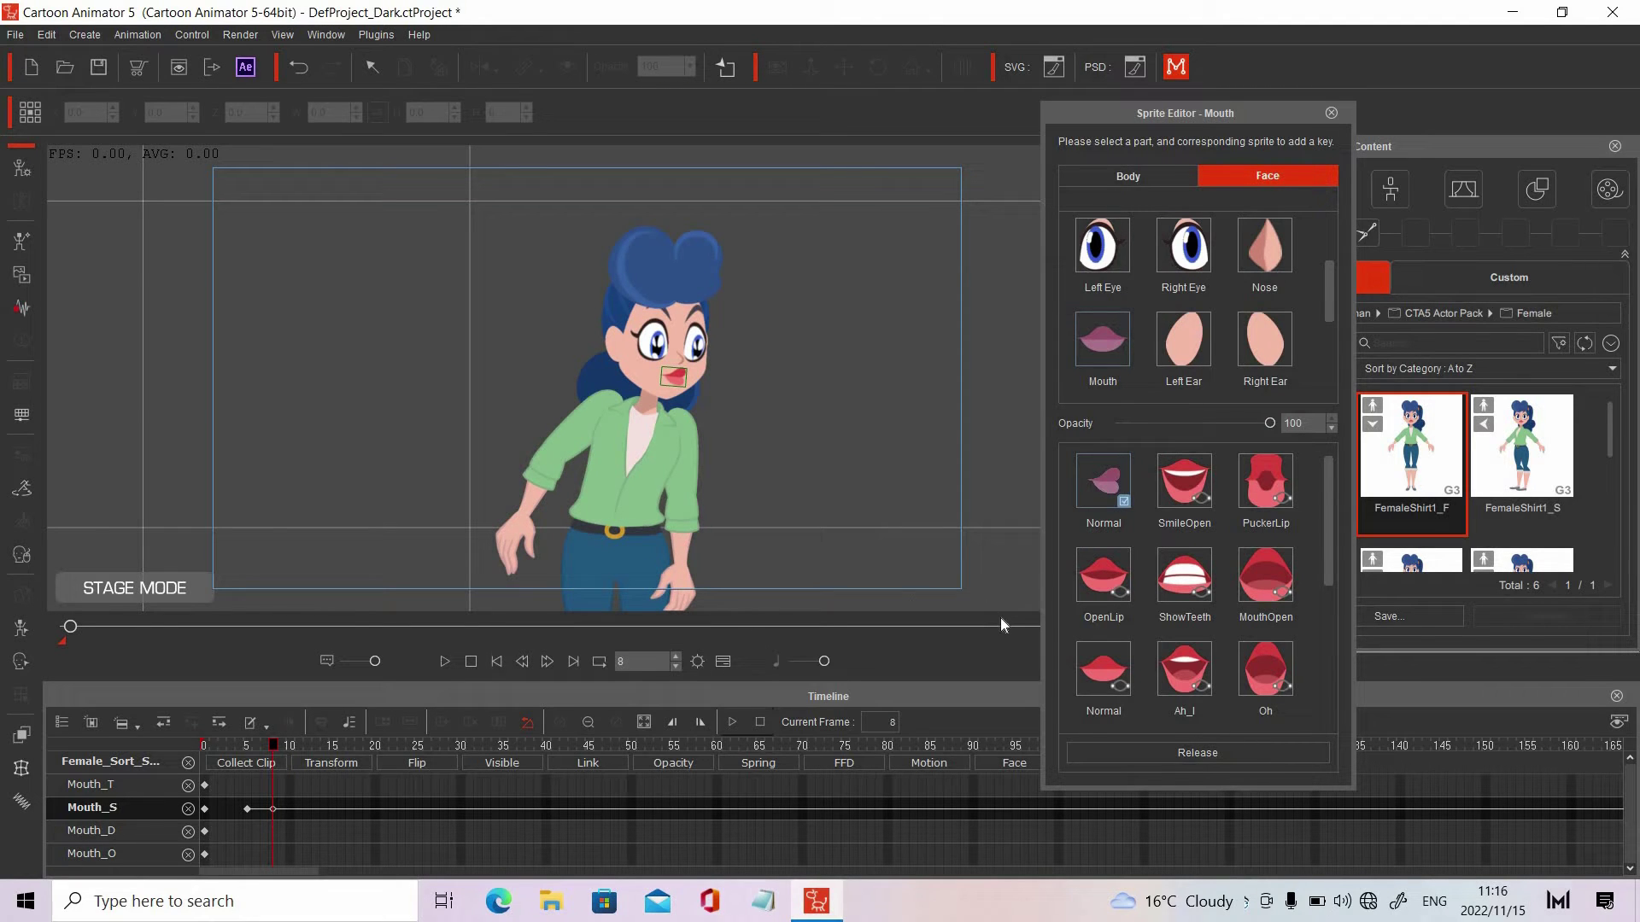
# Move the left and right eye sprite keys from frame 5 to frame 3
pyautogui.click(1099, 256)
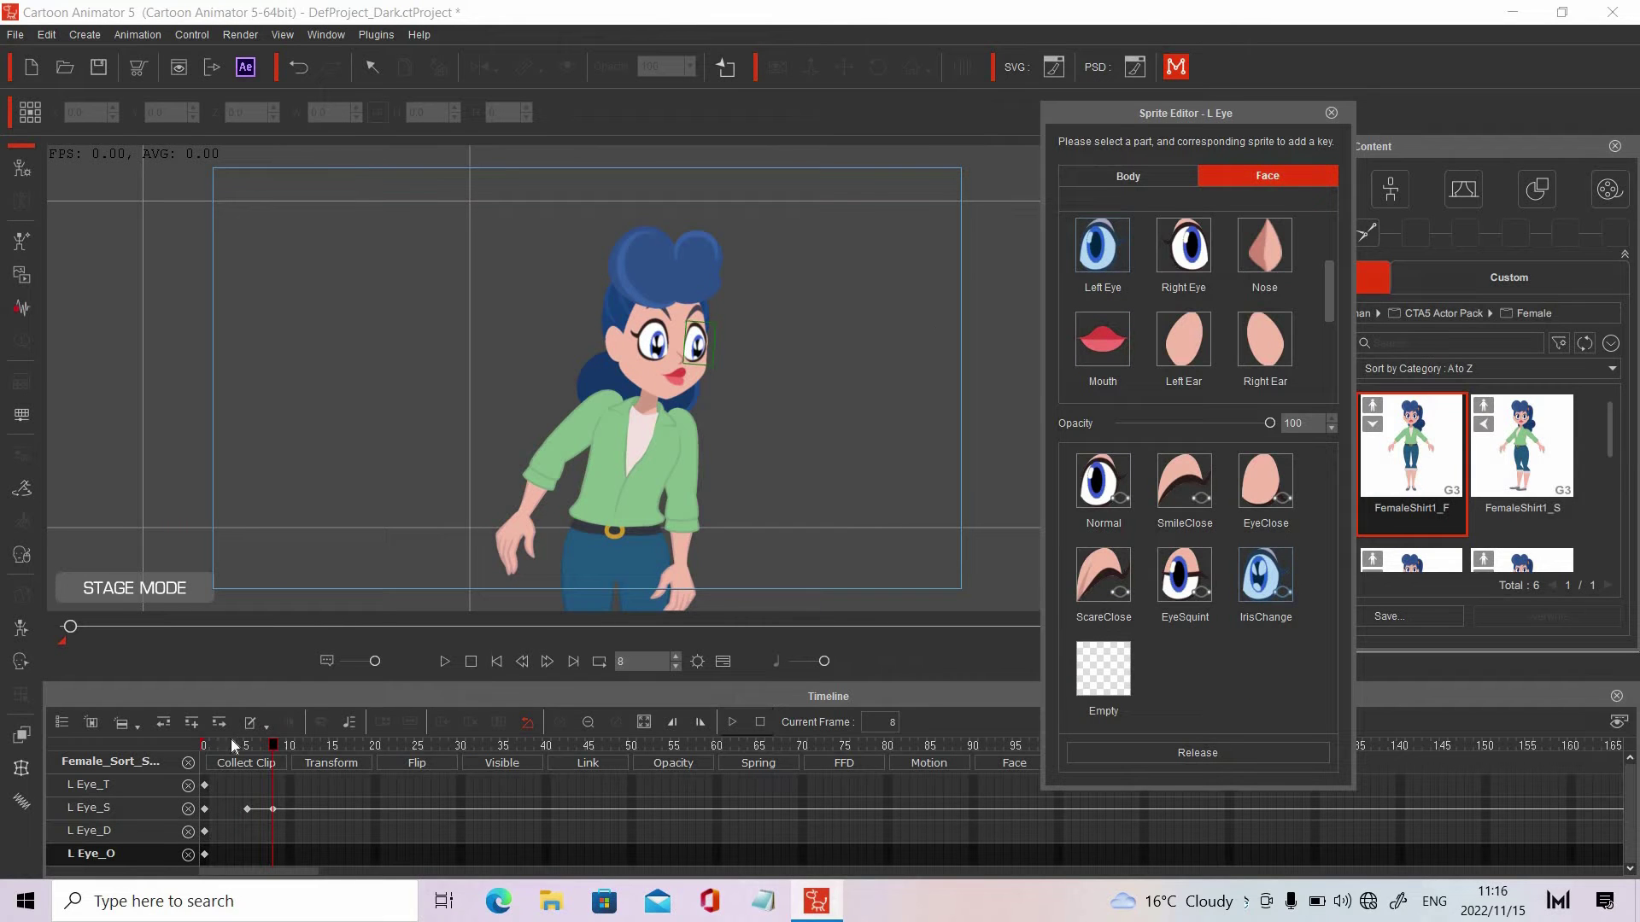
pyautogui.moveTo(244, 807); pyautogui.dragTo(230, 808)
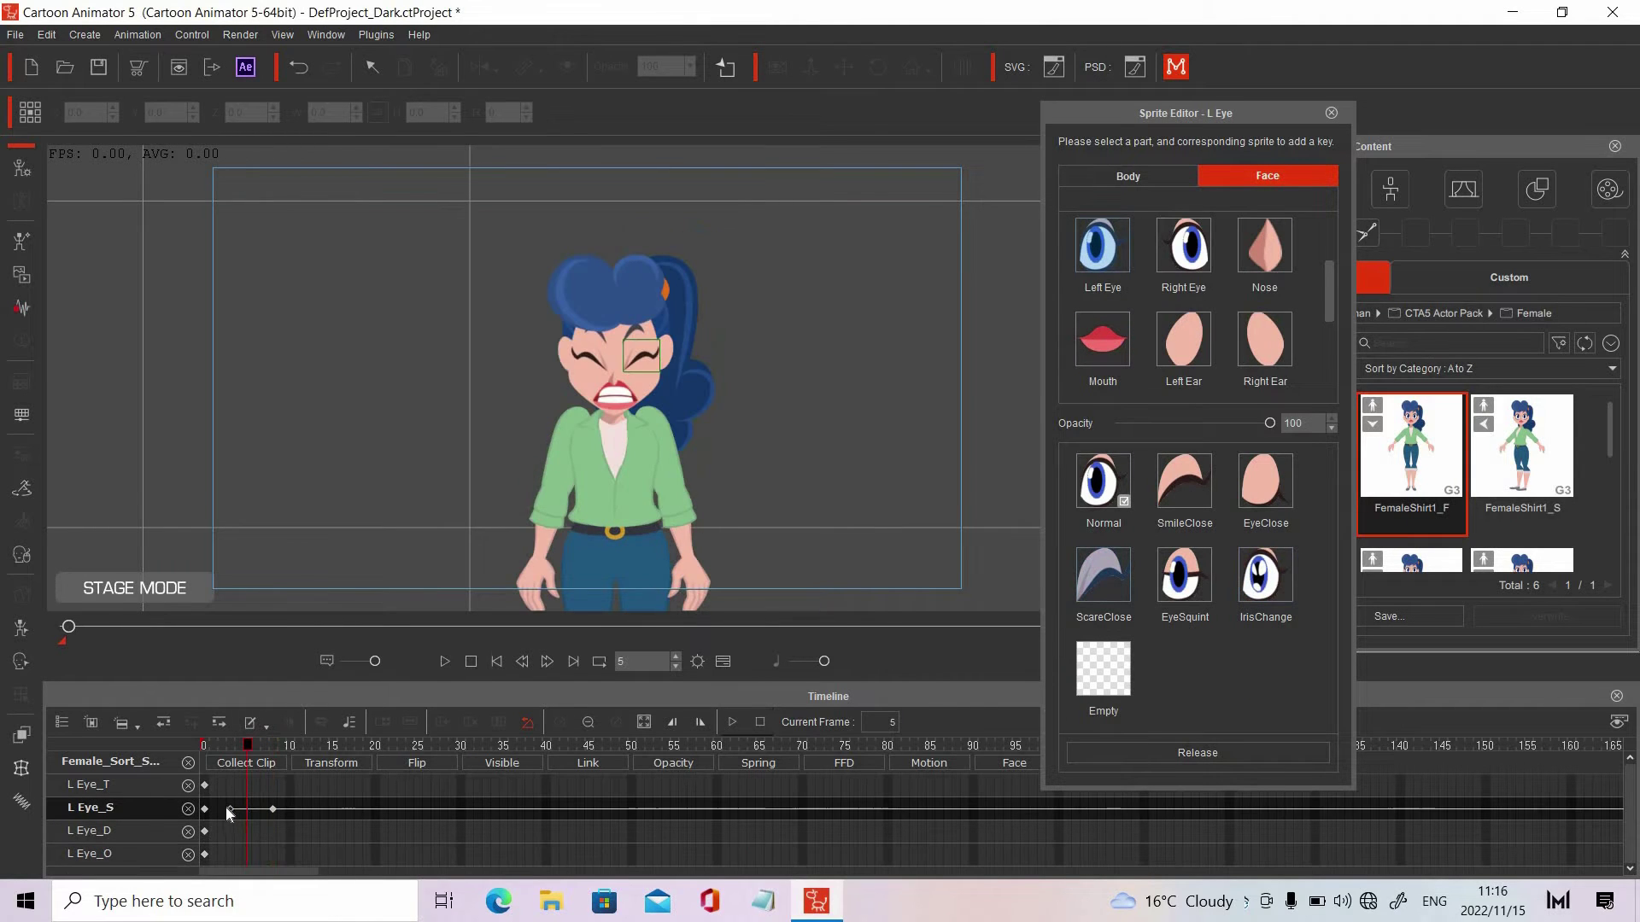
pyautogui.click(1186, 246)
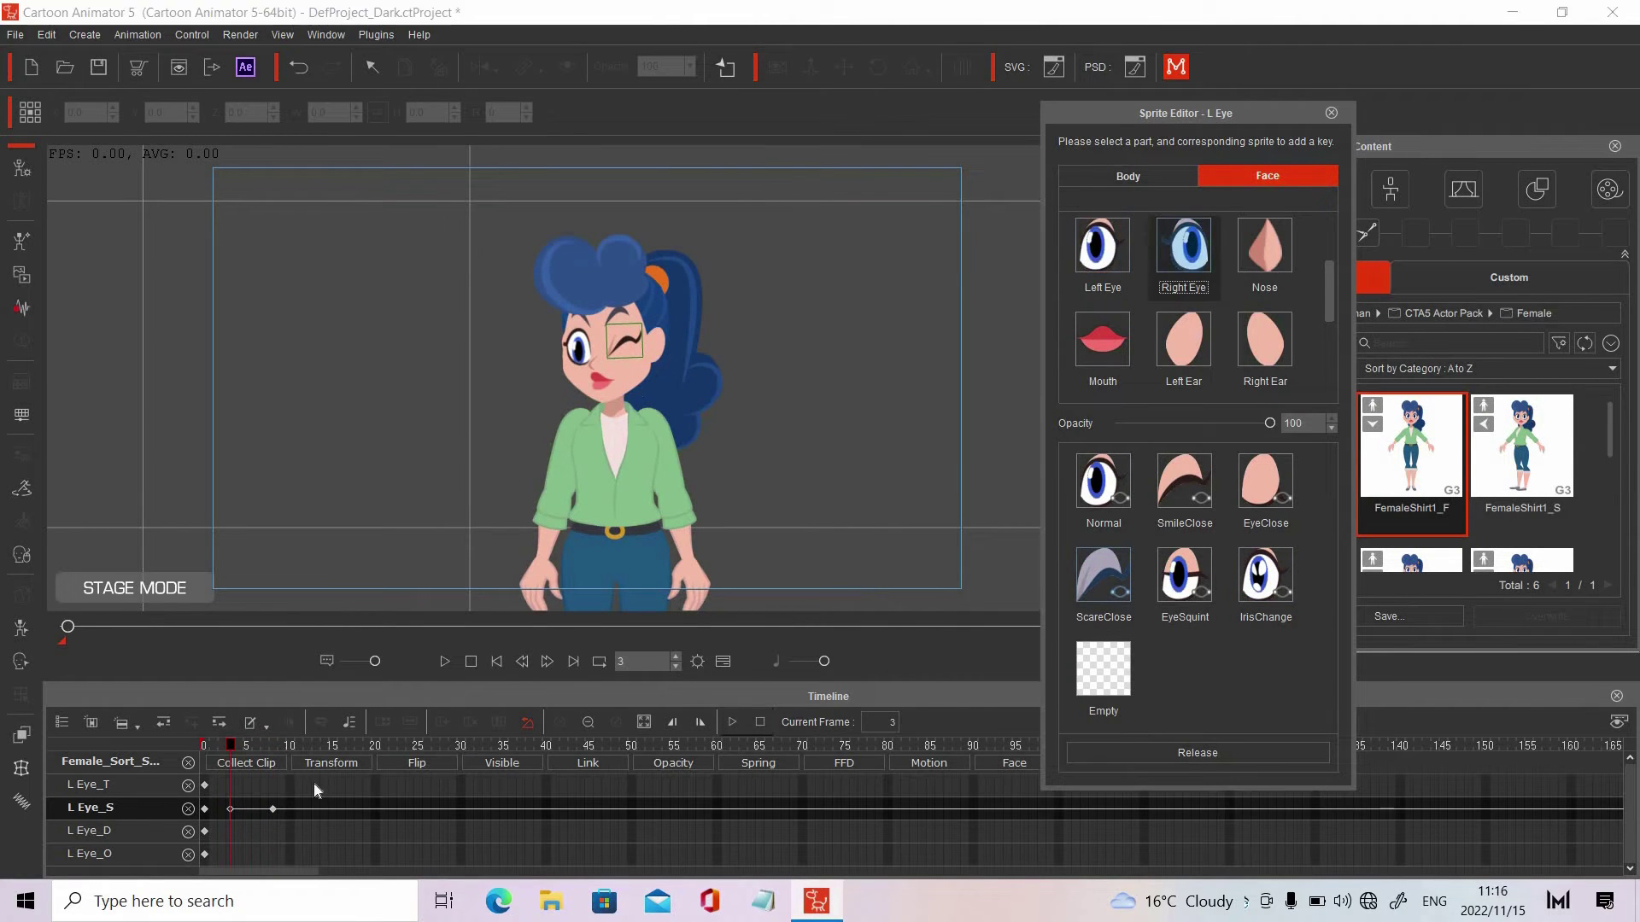
pyautogui.moveTo(245, 809); pyautogui.dragTo(230, 808)
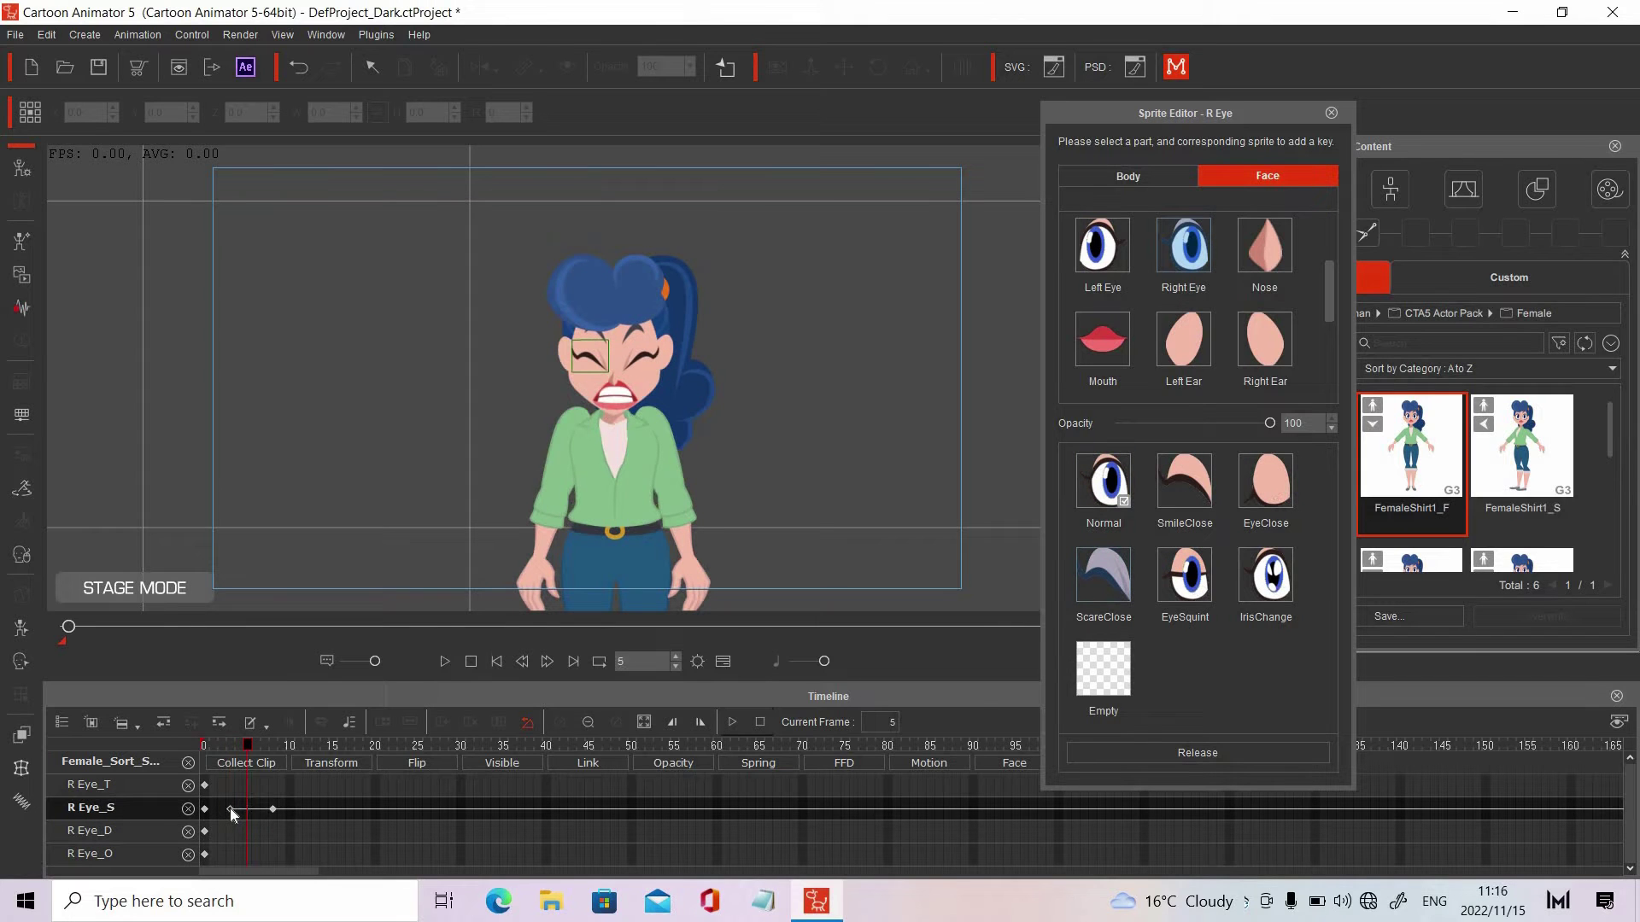
# Preview the animation, then check the expression at frames 5 and 10 in the Face Key Editor
pyautogui.click(497, 659)
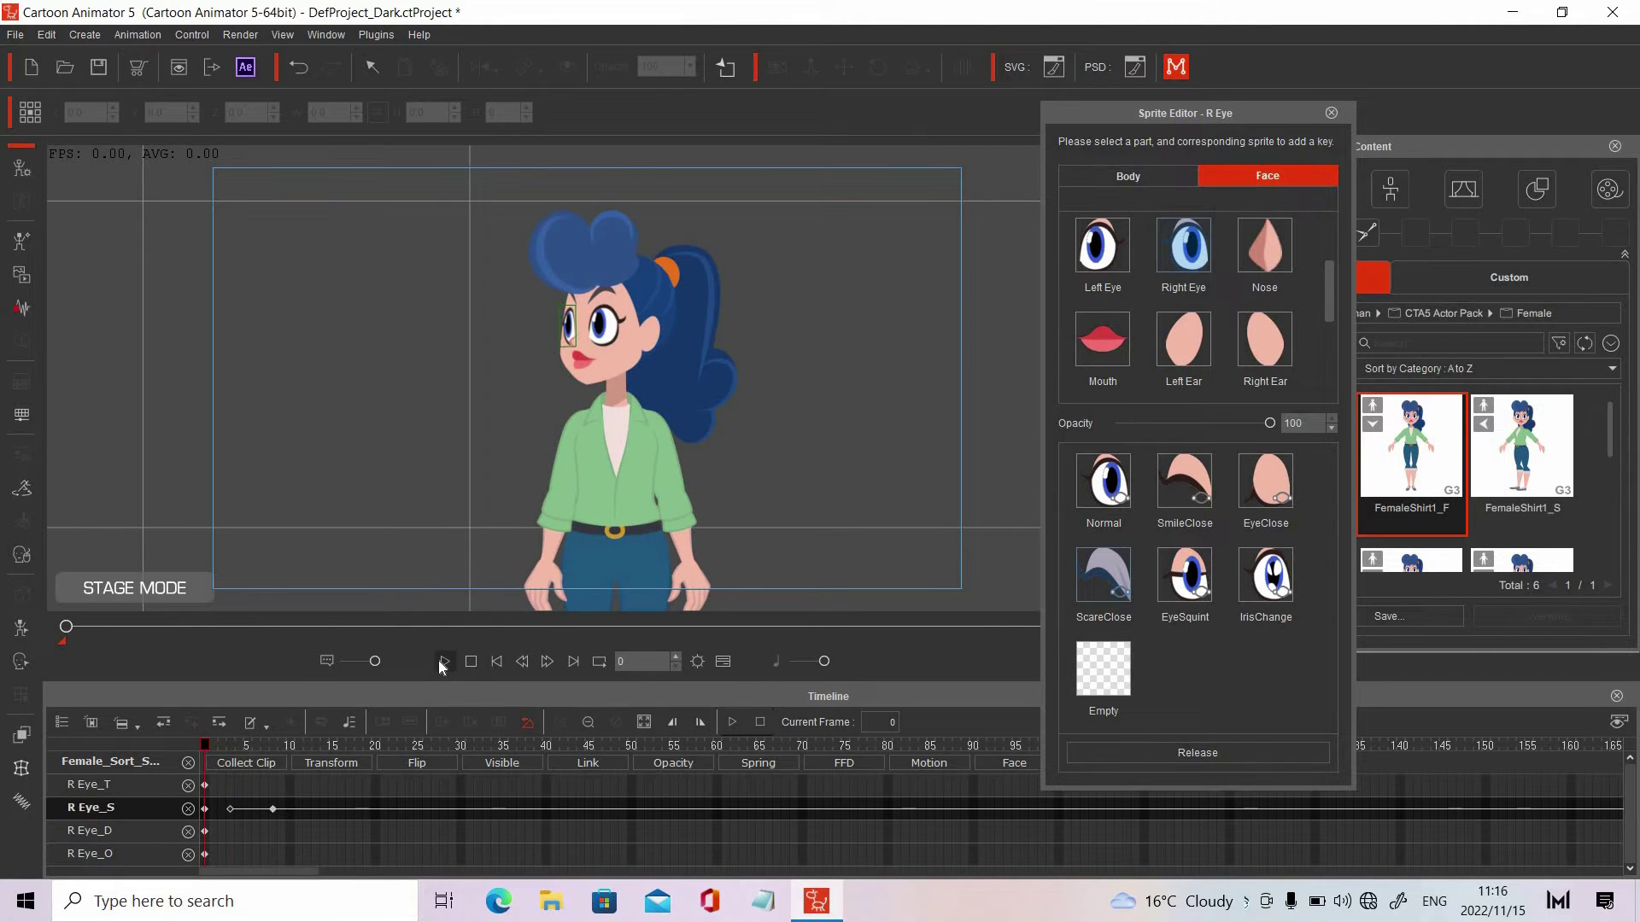
pyautogui.click(440, 660)
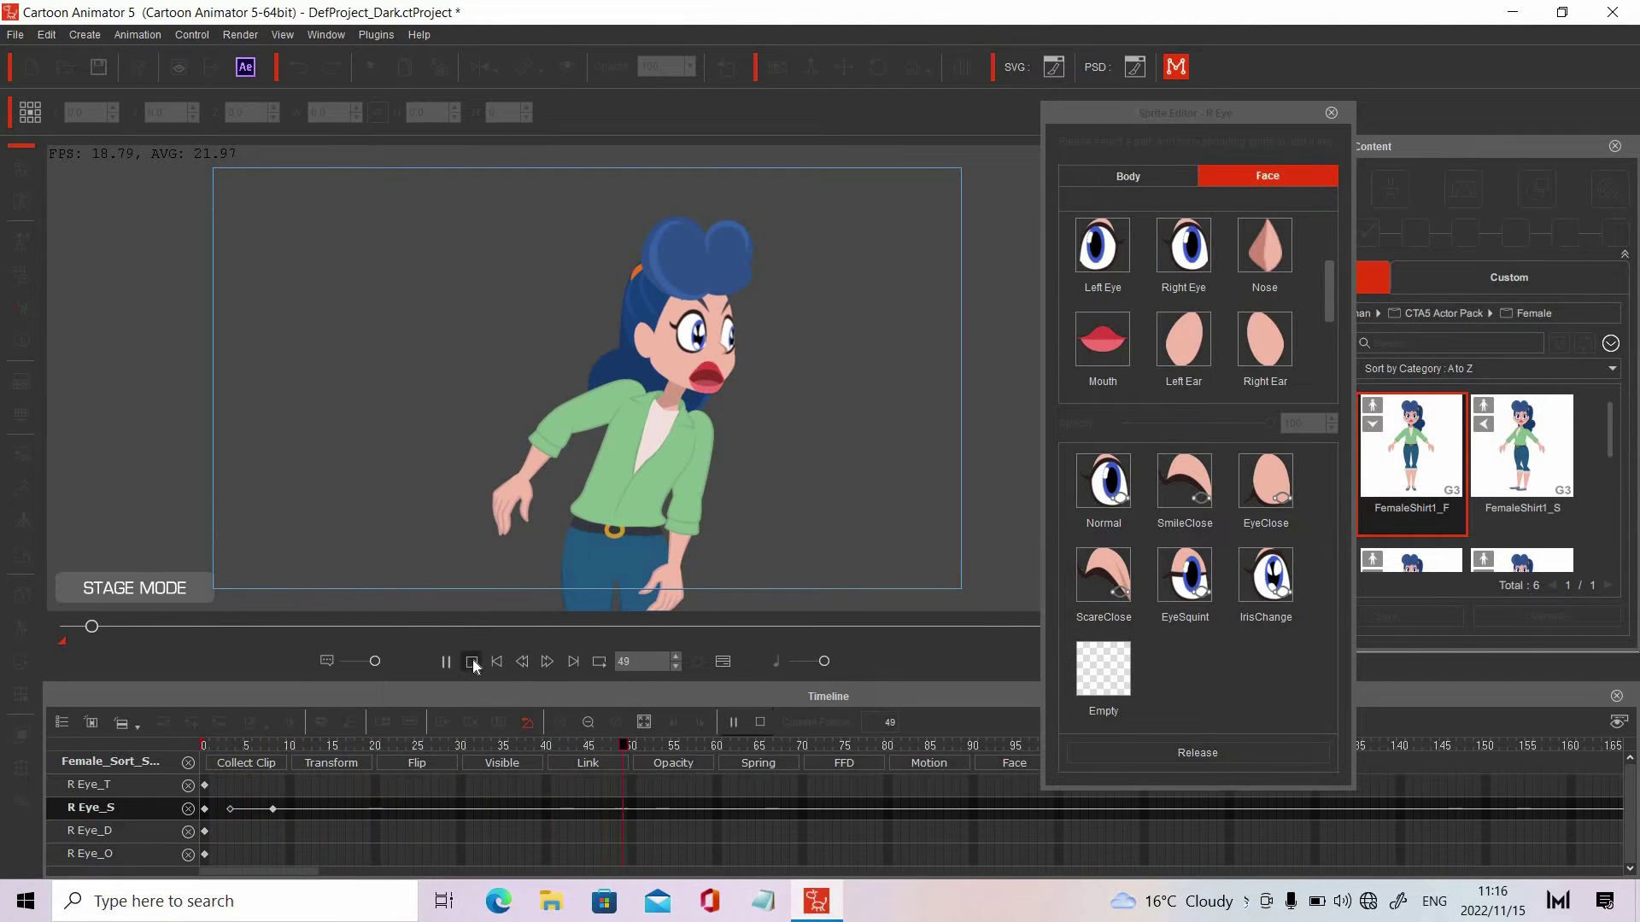
pyautogui.click(470, 661)
pyautogui.click(24, 659)
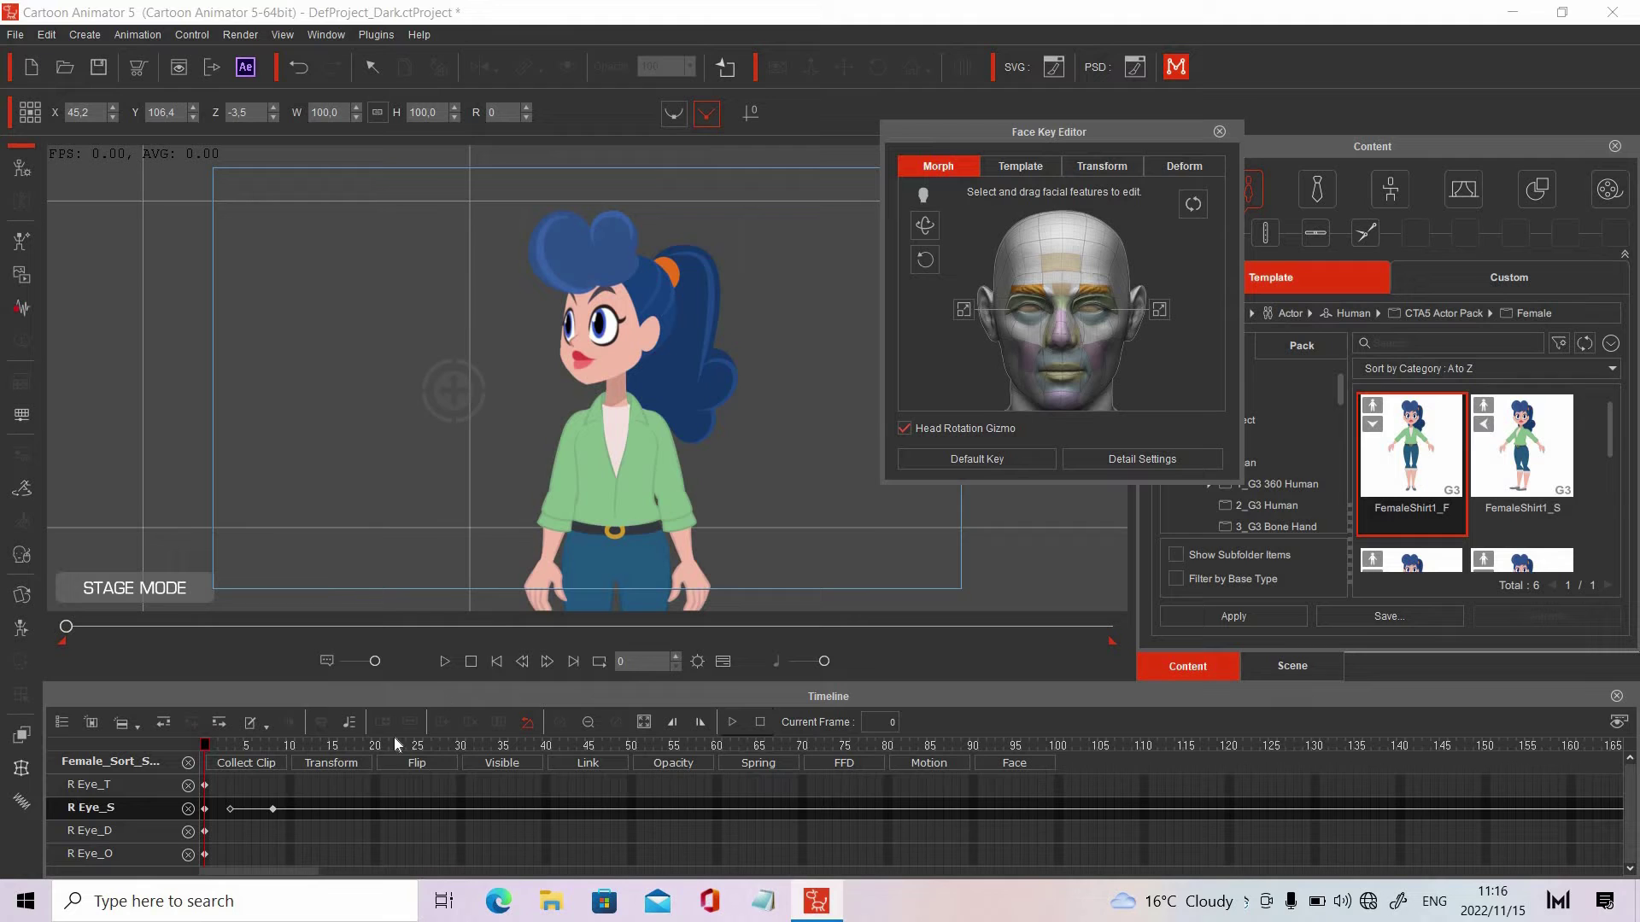
pyautogui.click(248, 748)
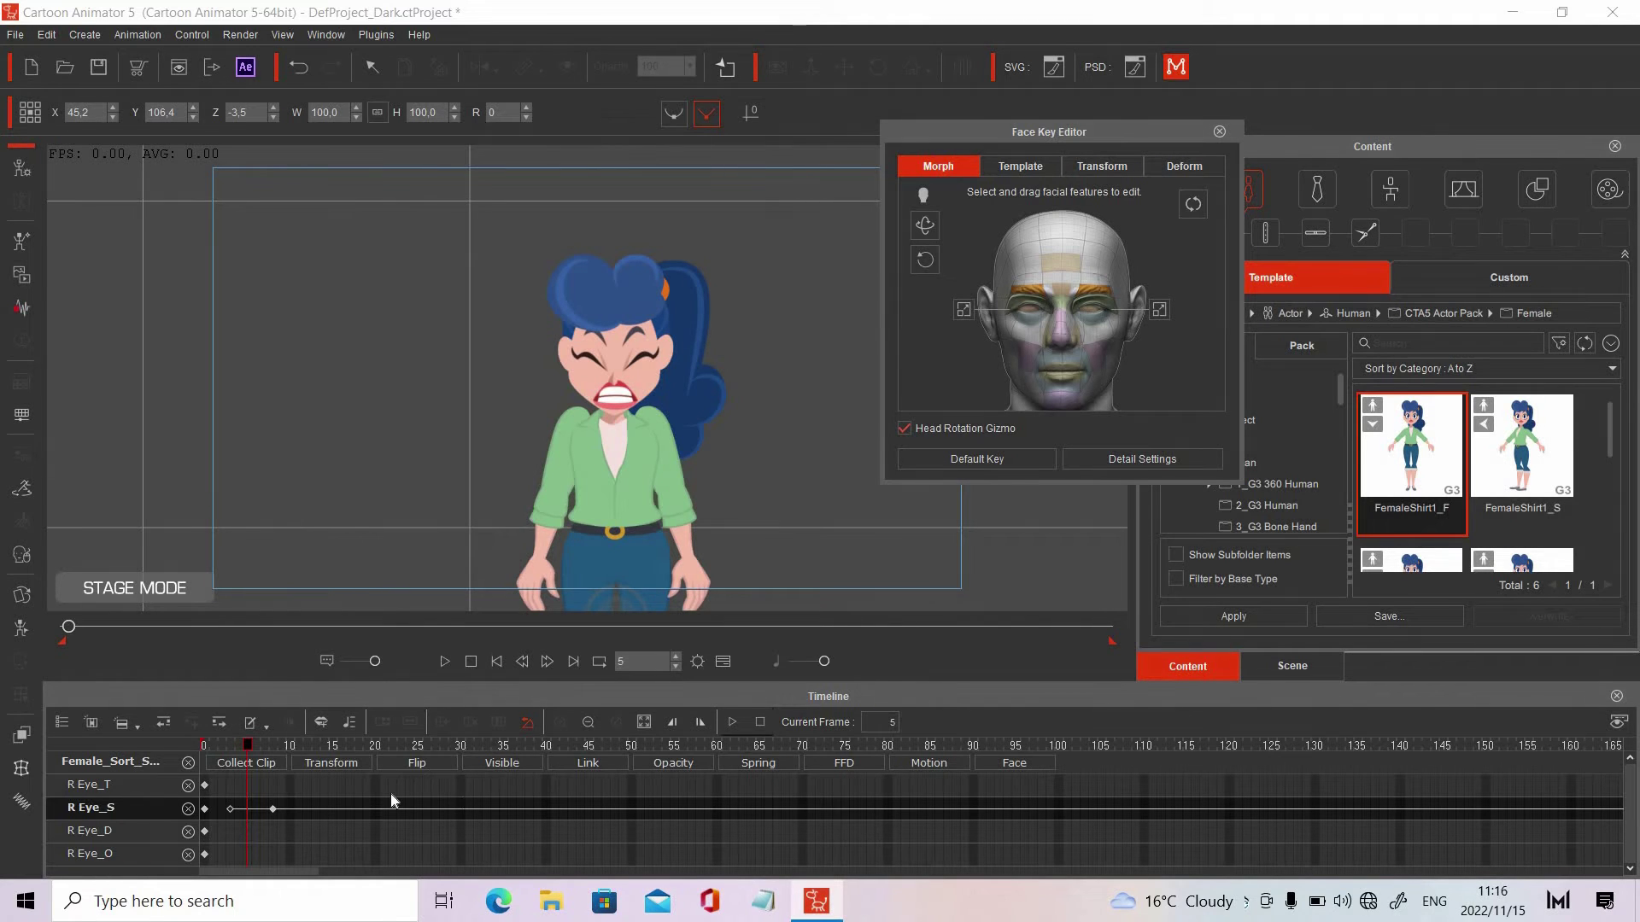
pyautogui.click(290, 748)
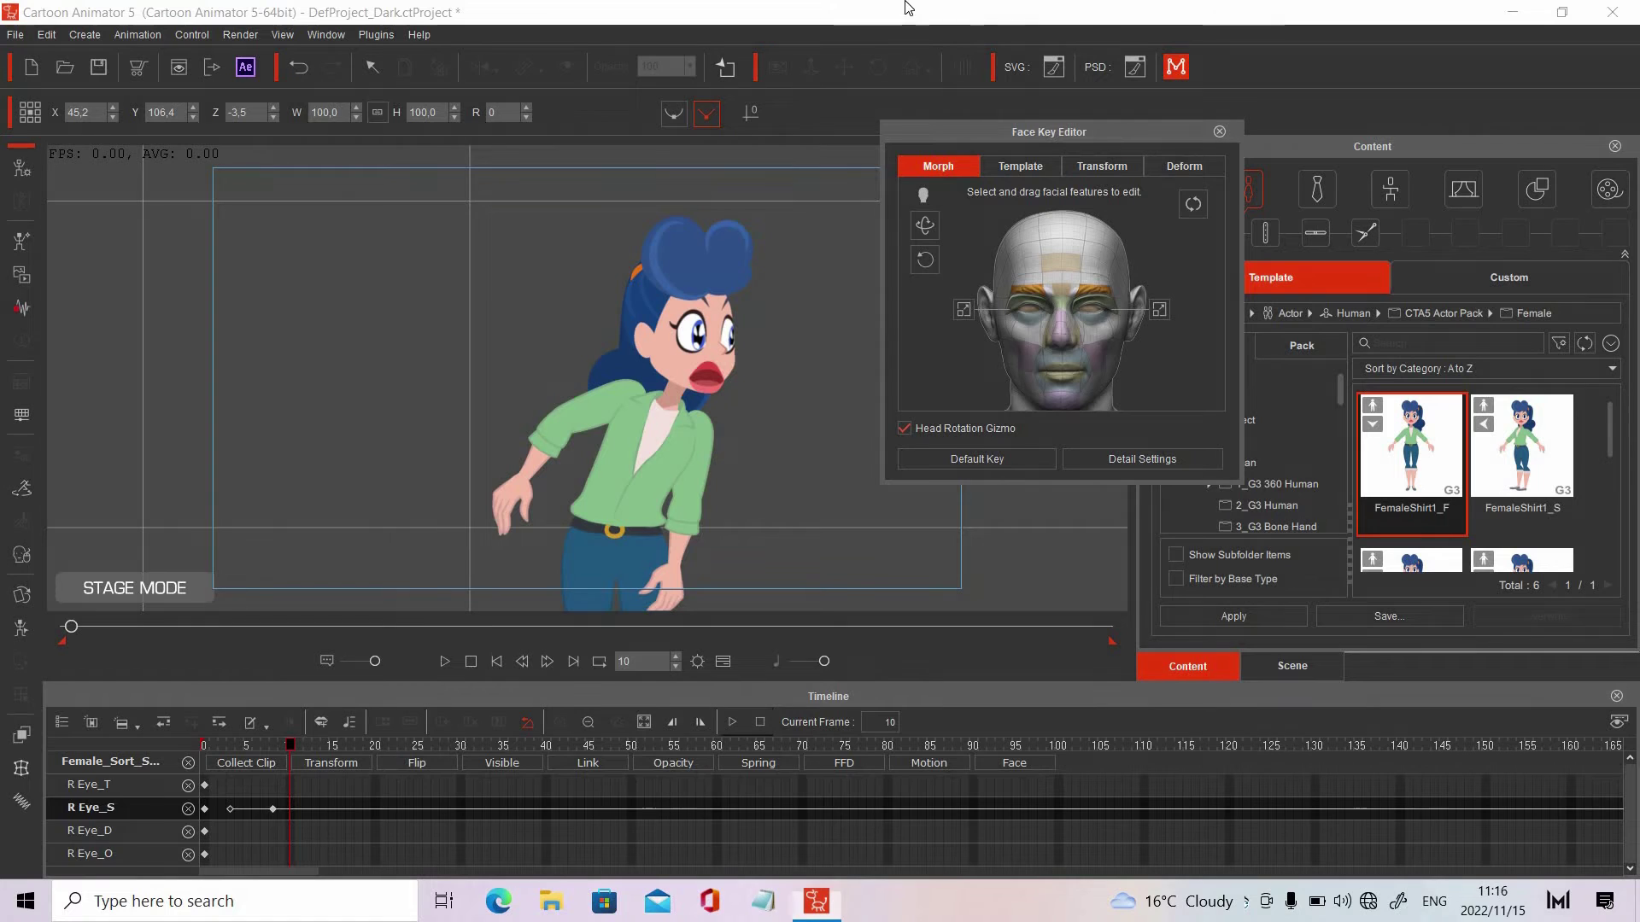
# Close the Face Key Editor and replay the animation from frame 0
pyautogui.click(1220, 133)
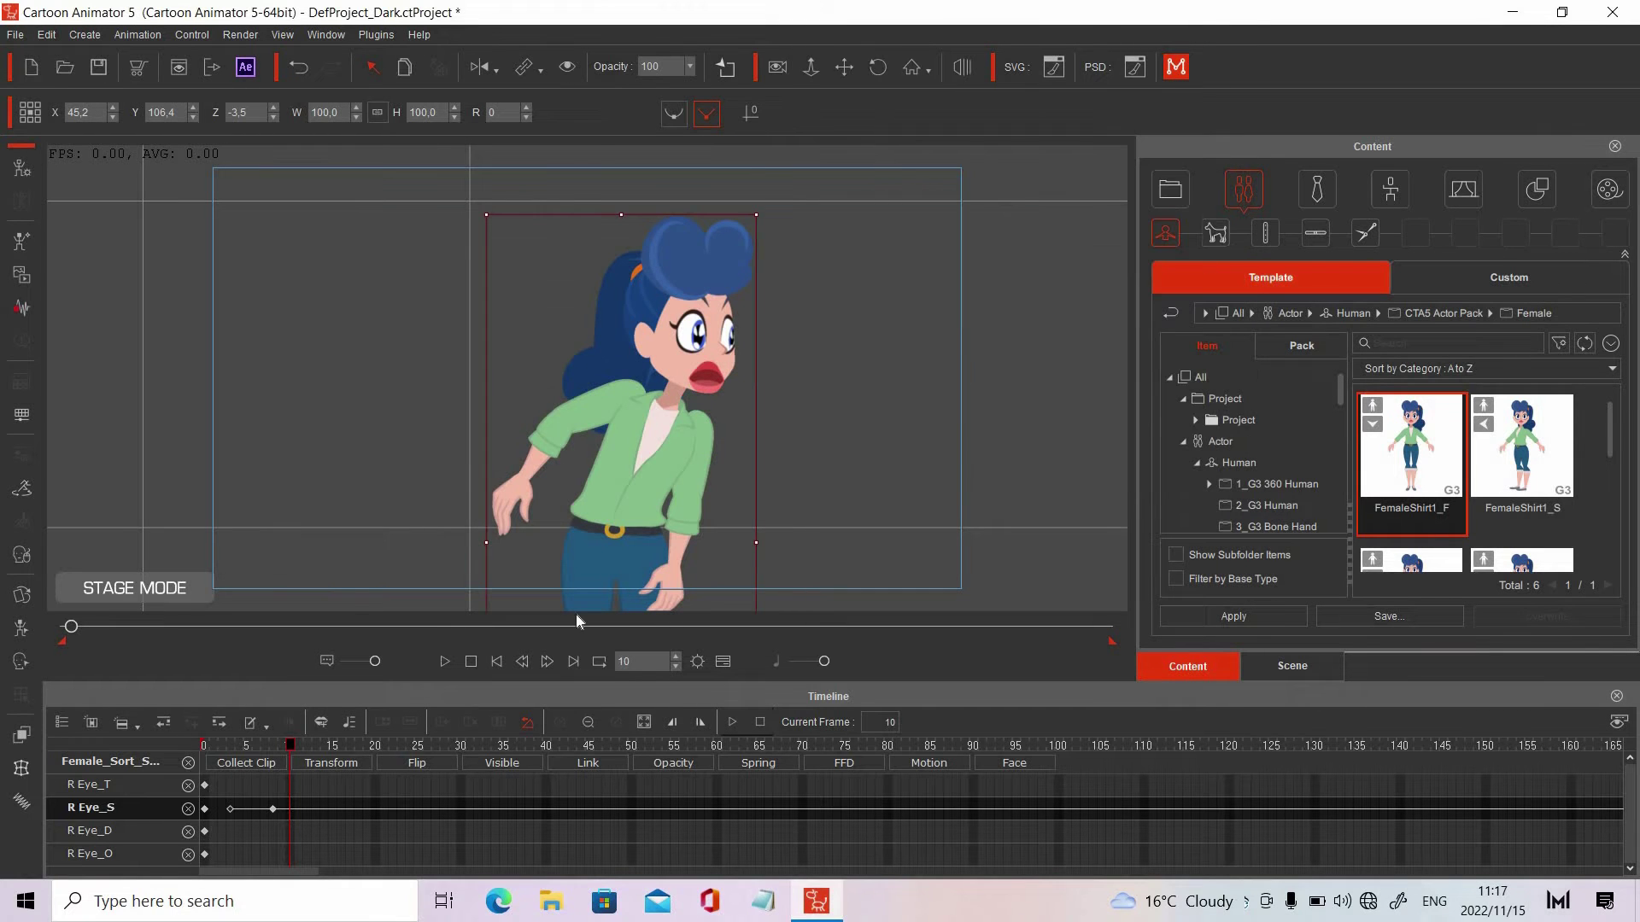
pyautogui.click(471, 662)
pyautogui.click(444, 664)
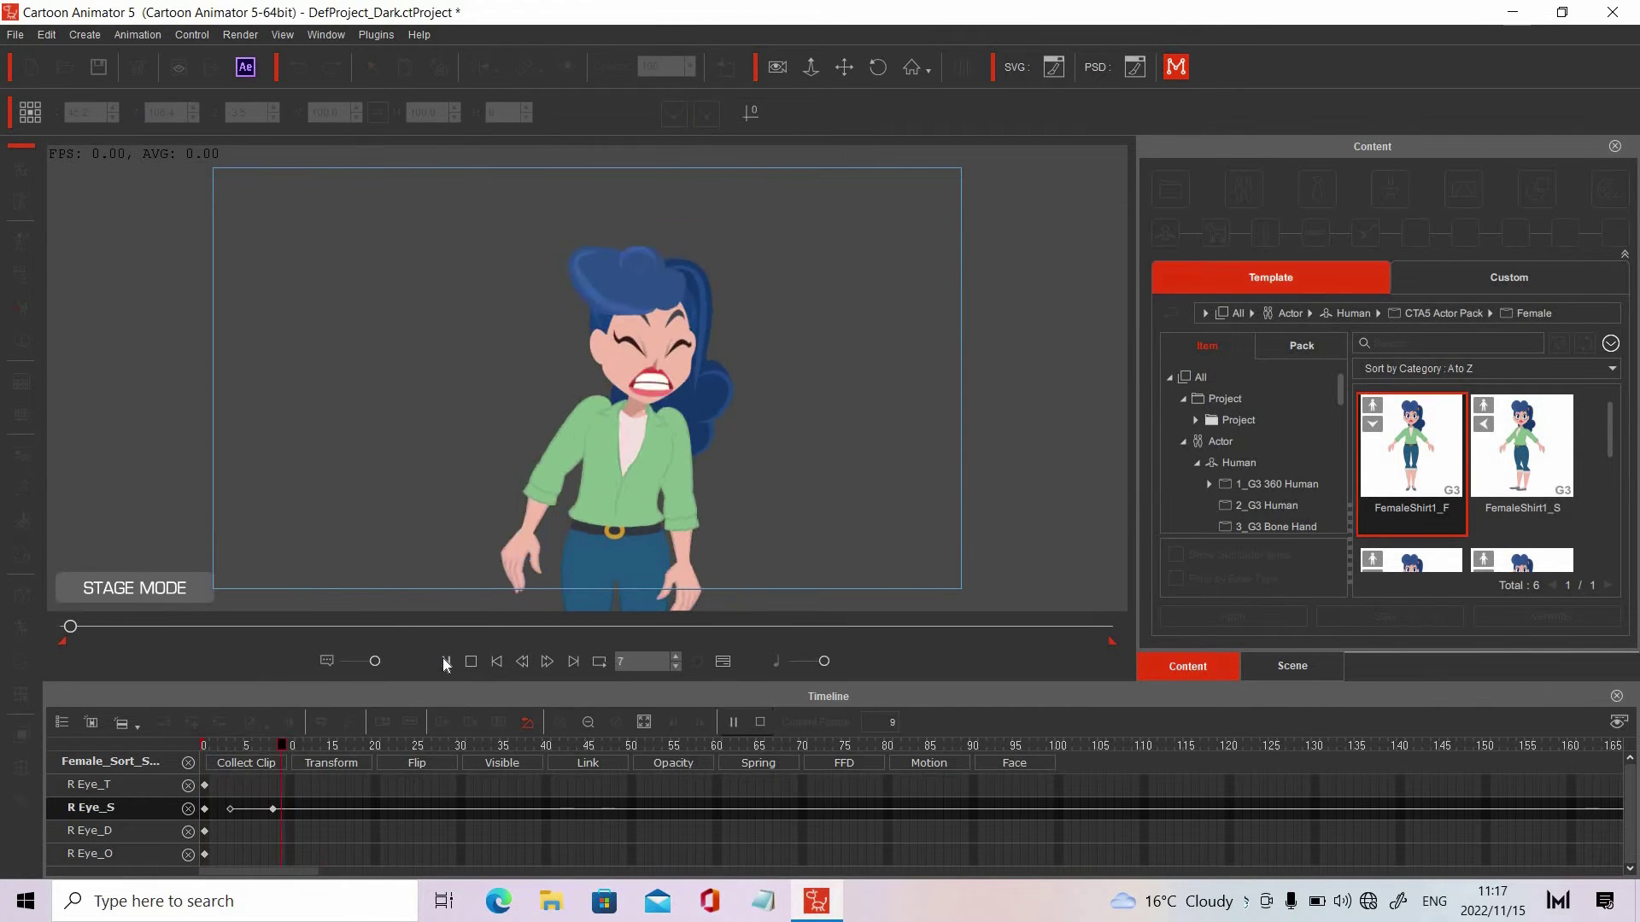
pyautogui.click(469, 664)
pyautogui.click(444, 661)
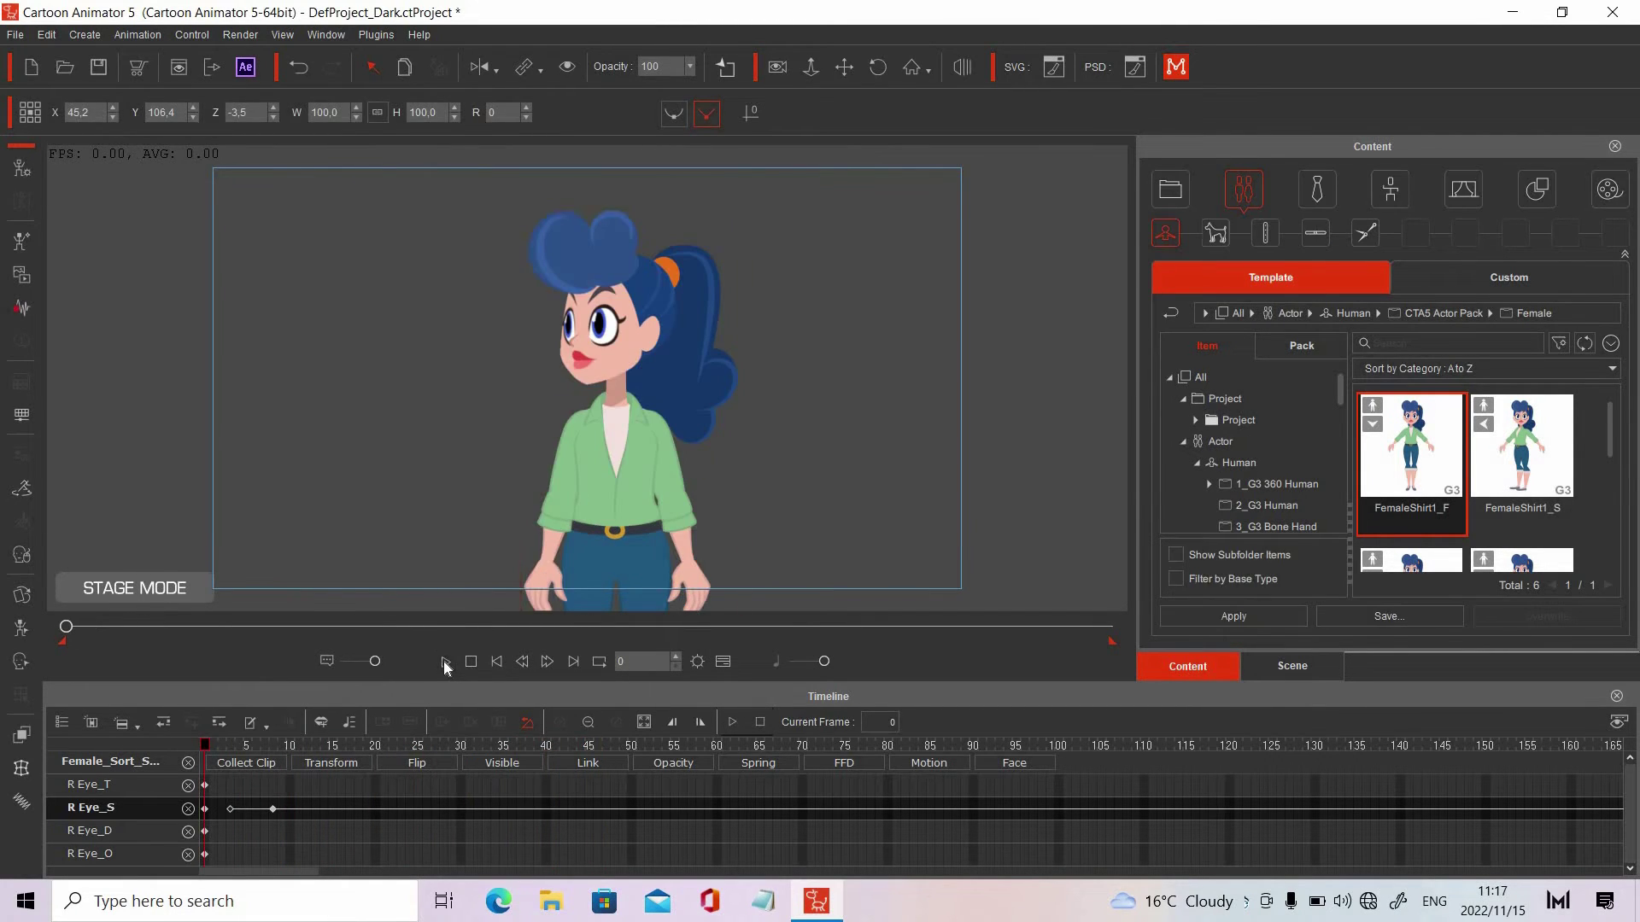
# Stop playback and open the Object FFD Editor for the character
pyautogui.click(469, 664)
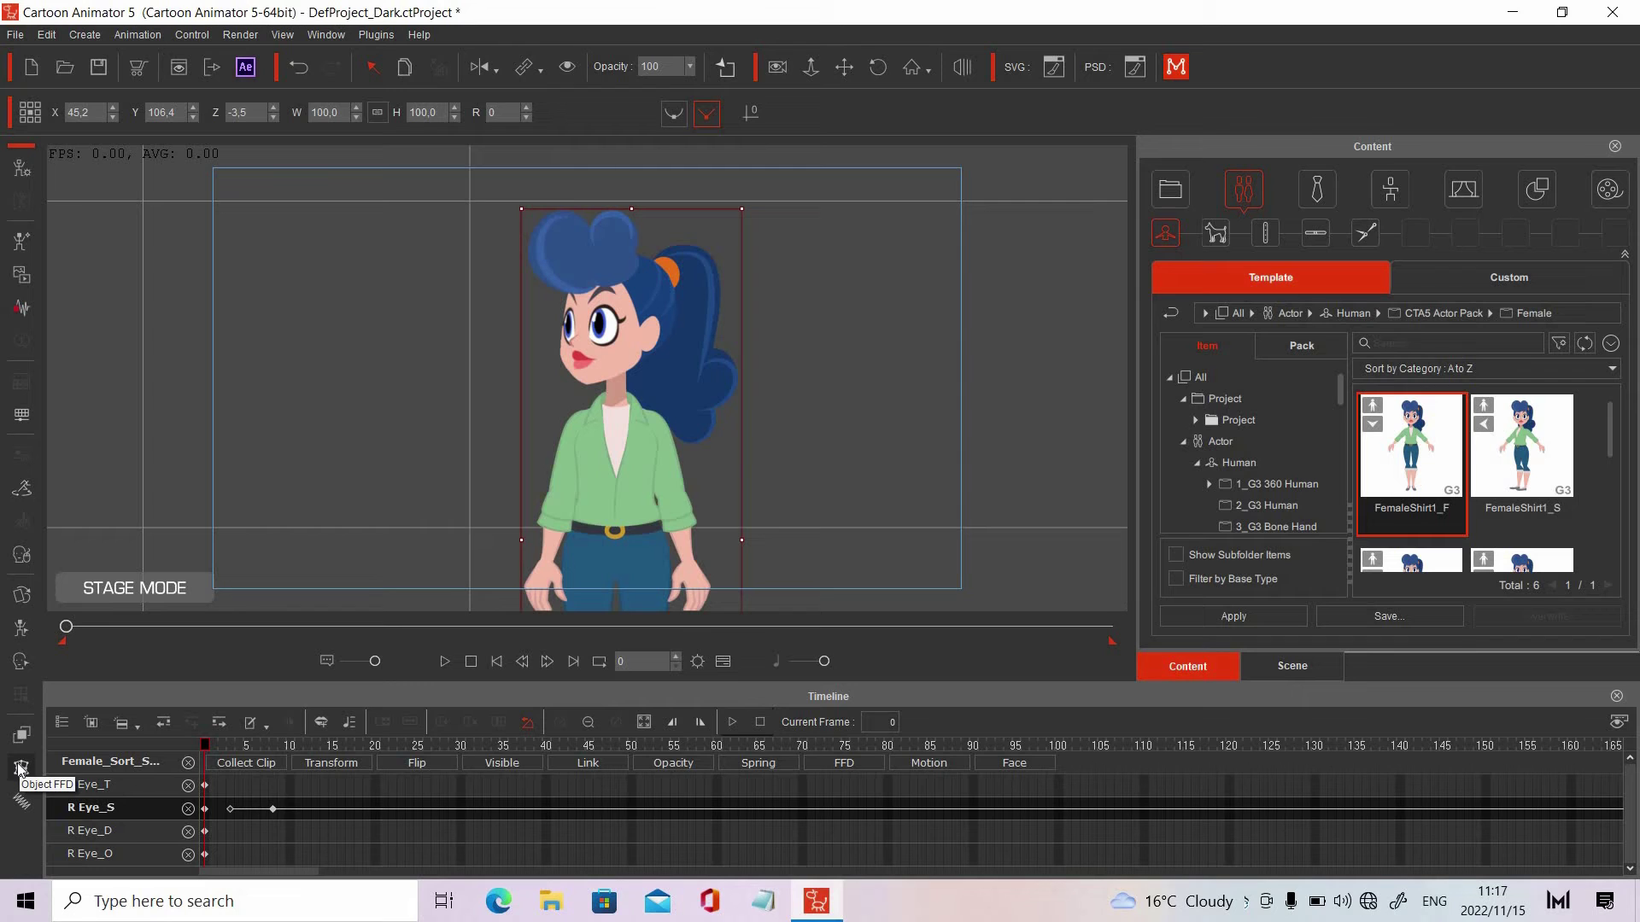
pyautogui.click(21, 767)
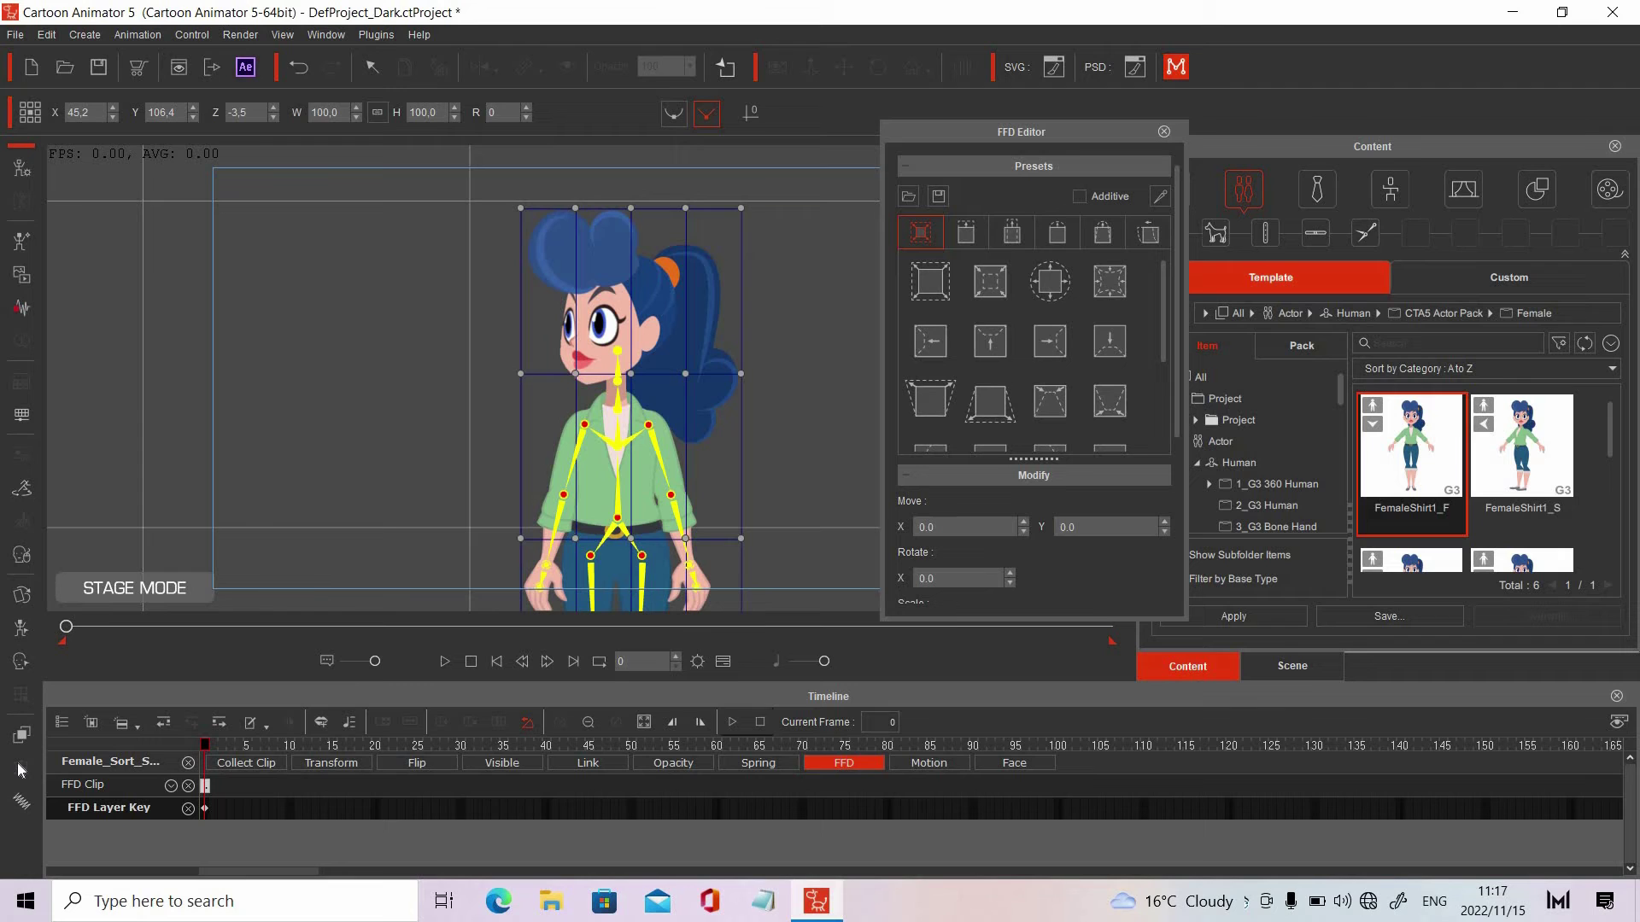
# At frame 5, drag the neck points and the entire top row of the FFD grid down
pyautogui.click(247, 740)
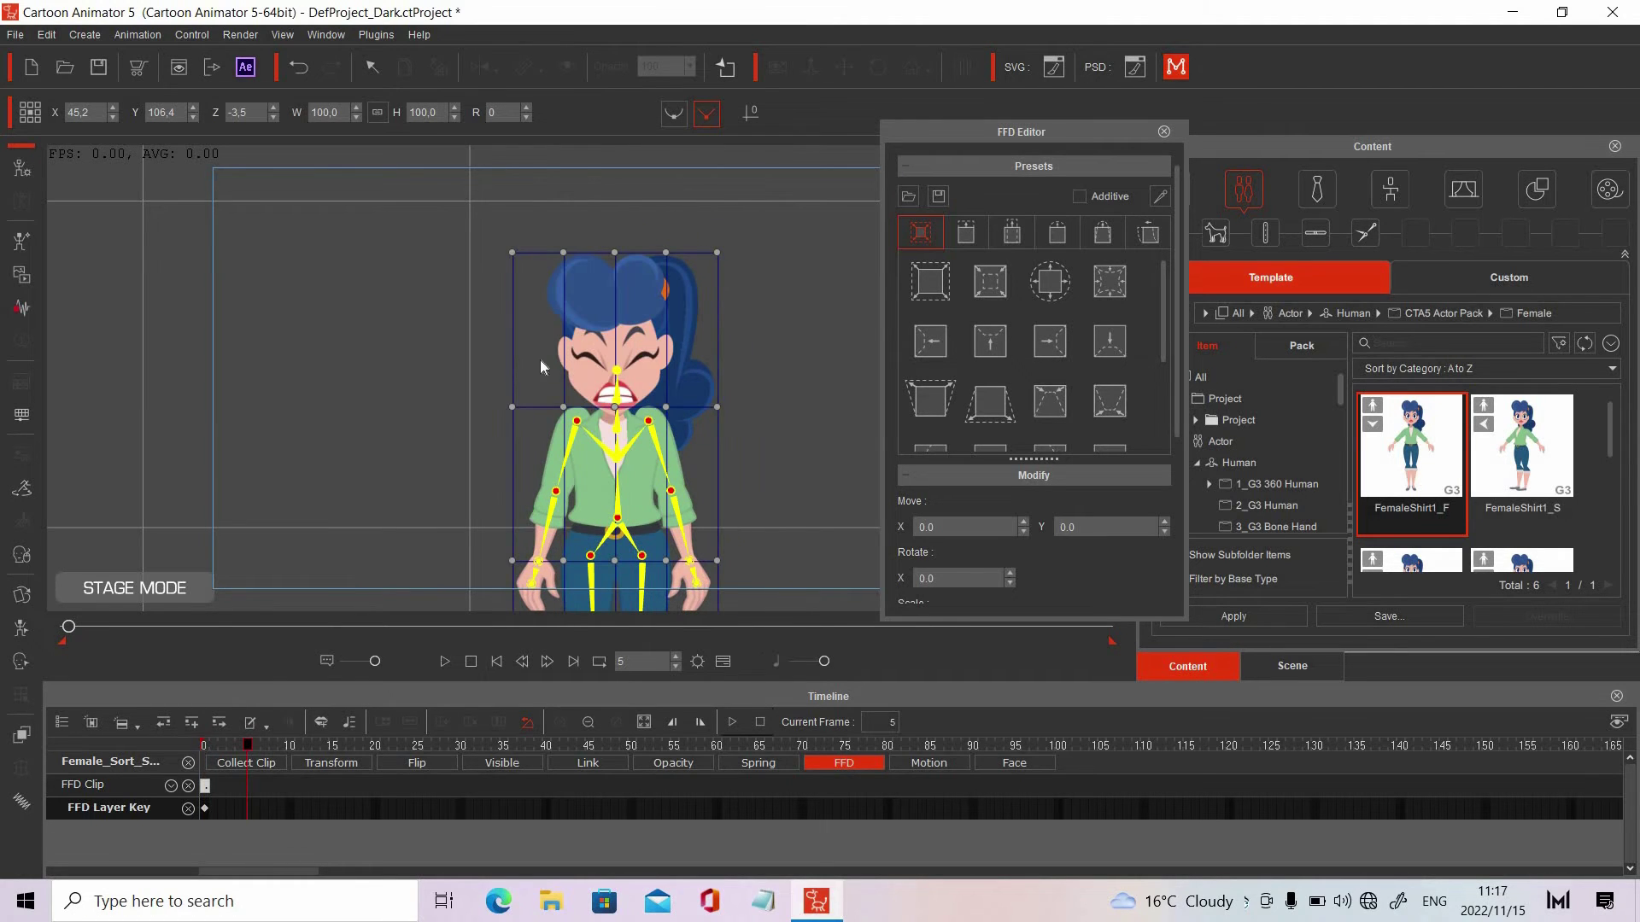
pyautogui.moveTo(563, 407); pyautogui.dragTo(512, 455)
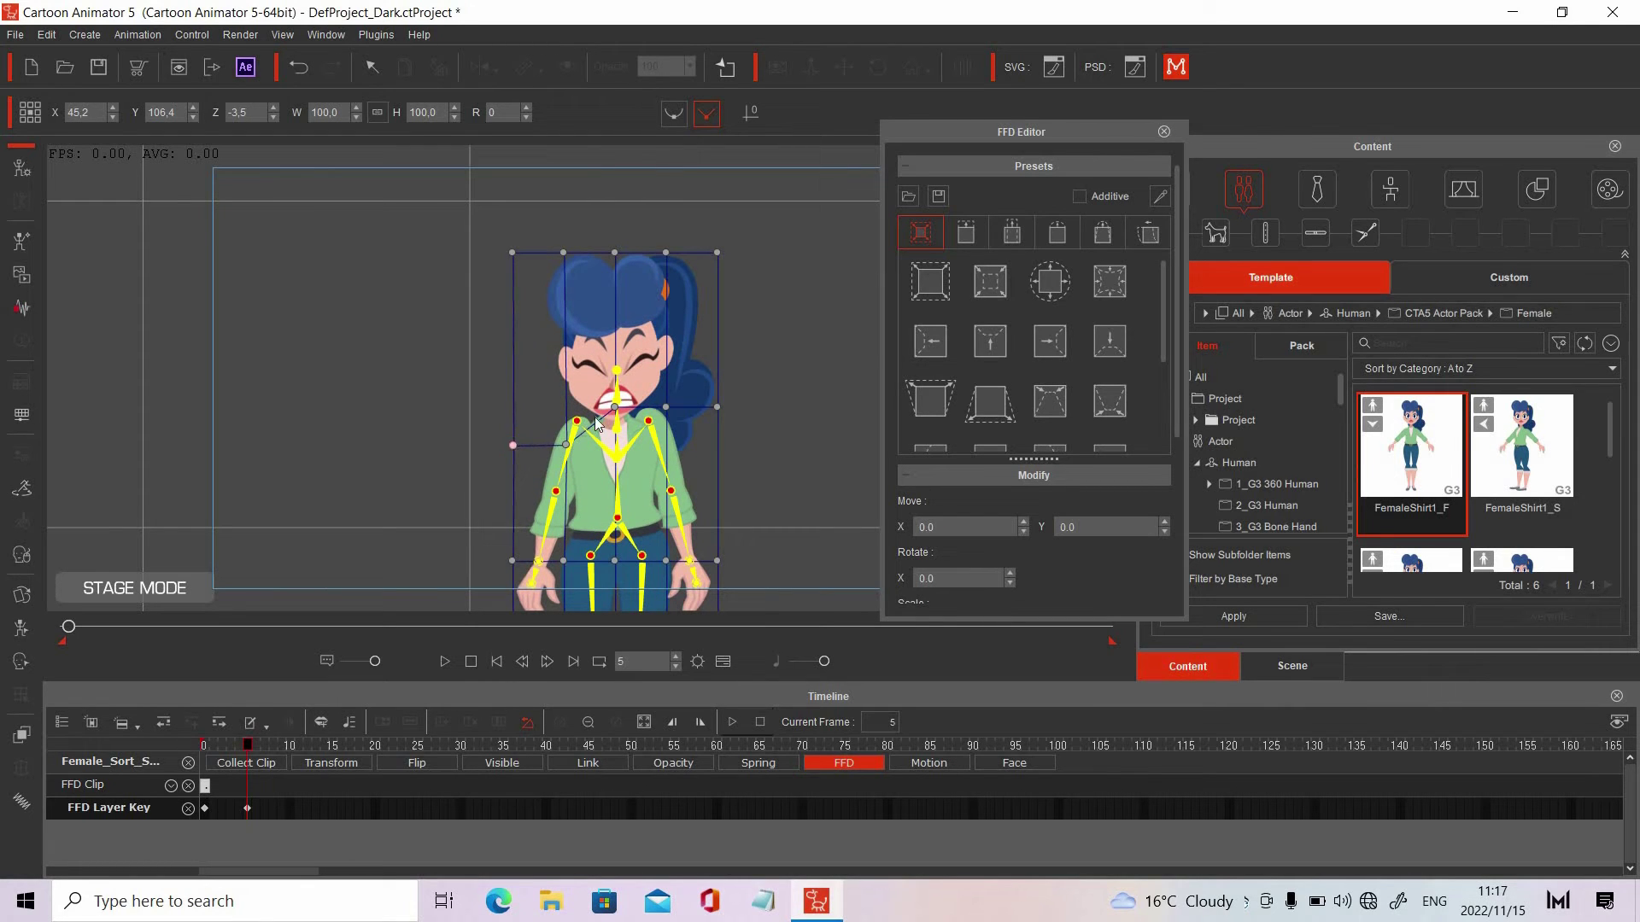
pyautogui.moveTo(614, 407); pyautogui.dragTo(713, 444)
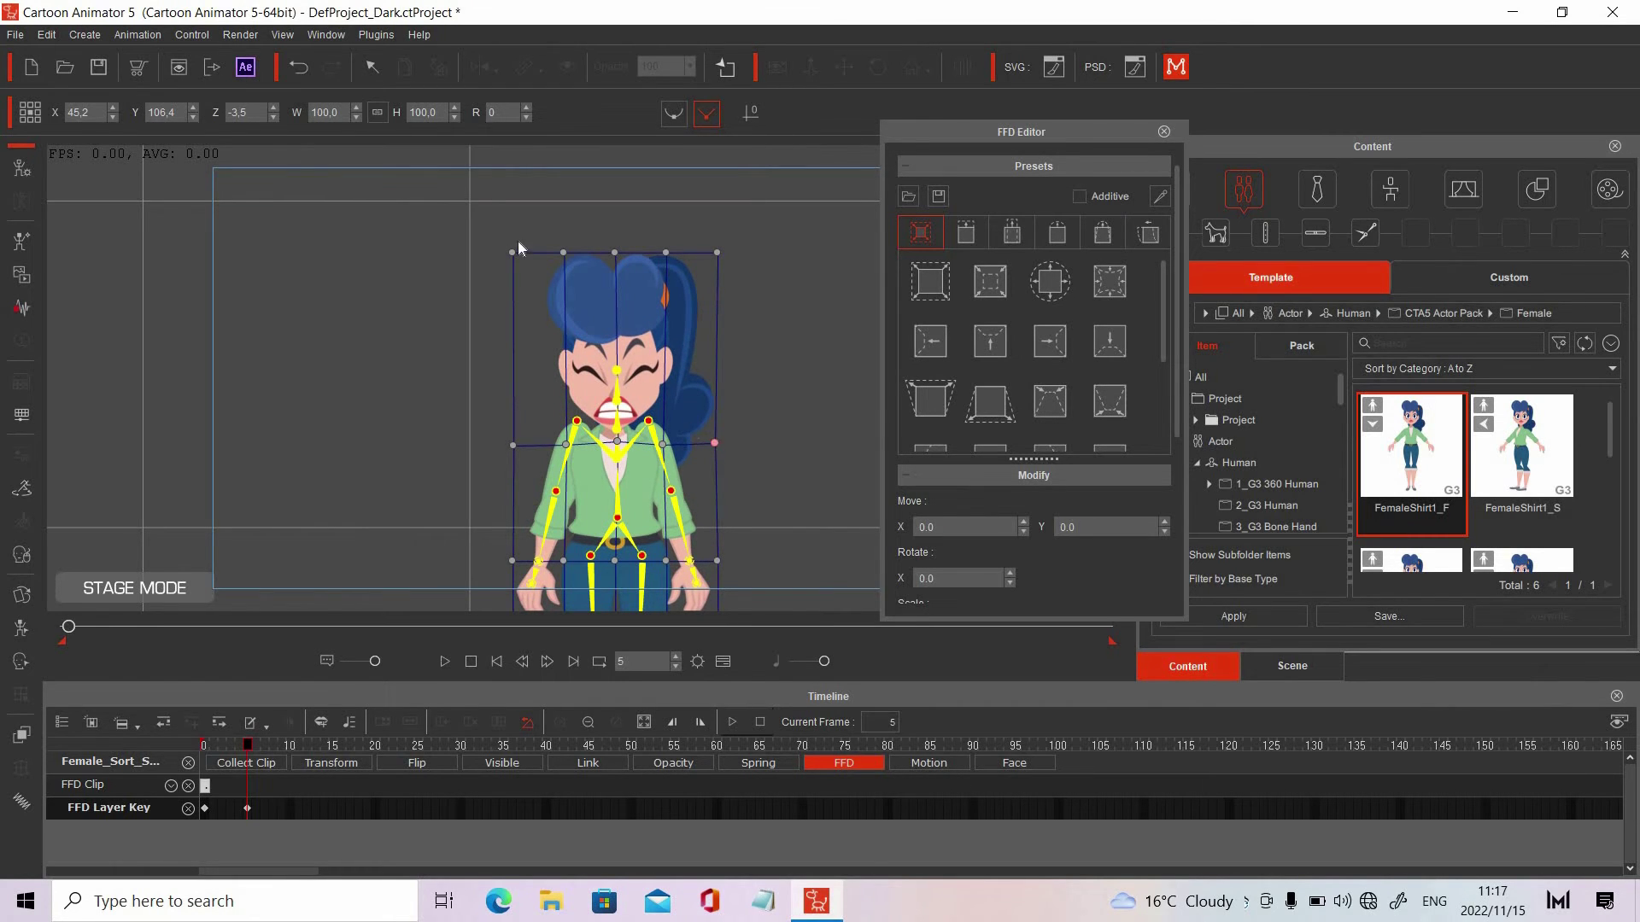
pyautogui.moveTo(512, 253); pyautogui.dragTo(512, 339)
pyautogui.moveTo(563, 251); pyautogui.dragTo(563, 330)
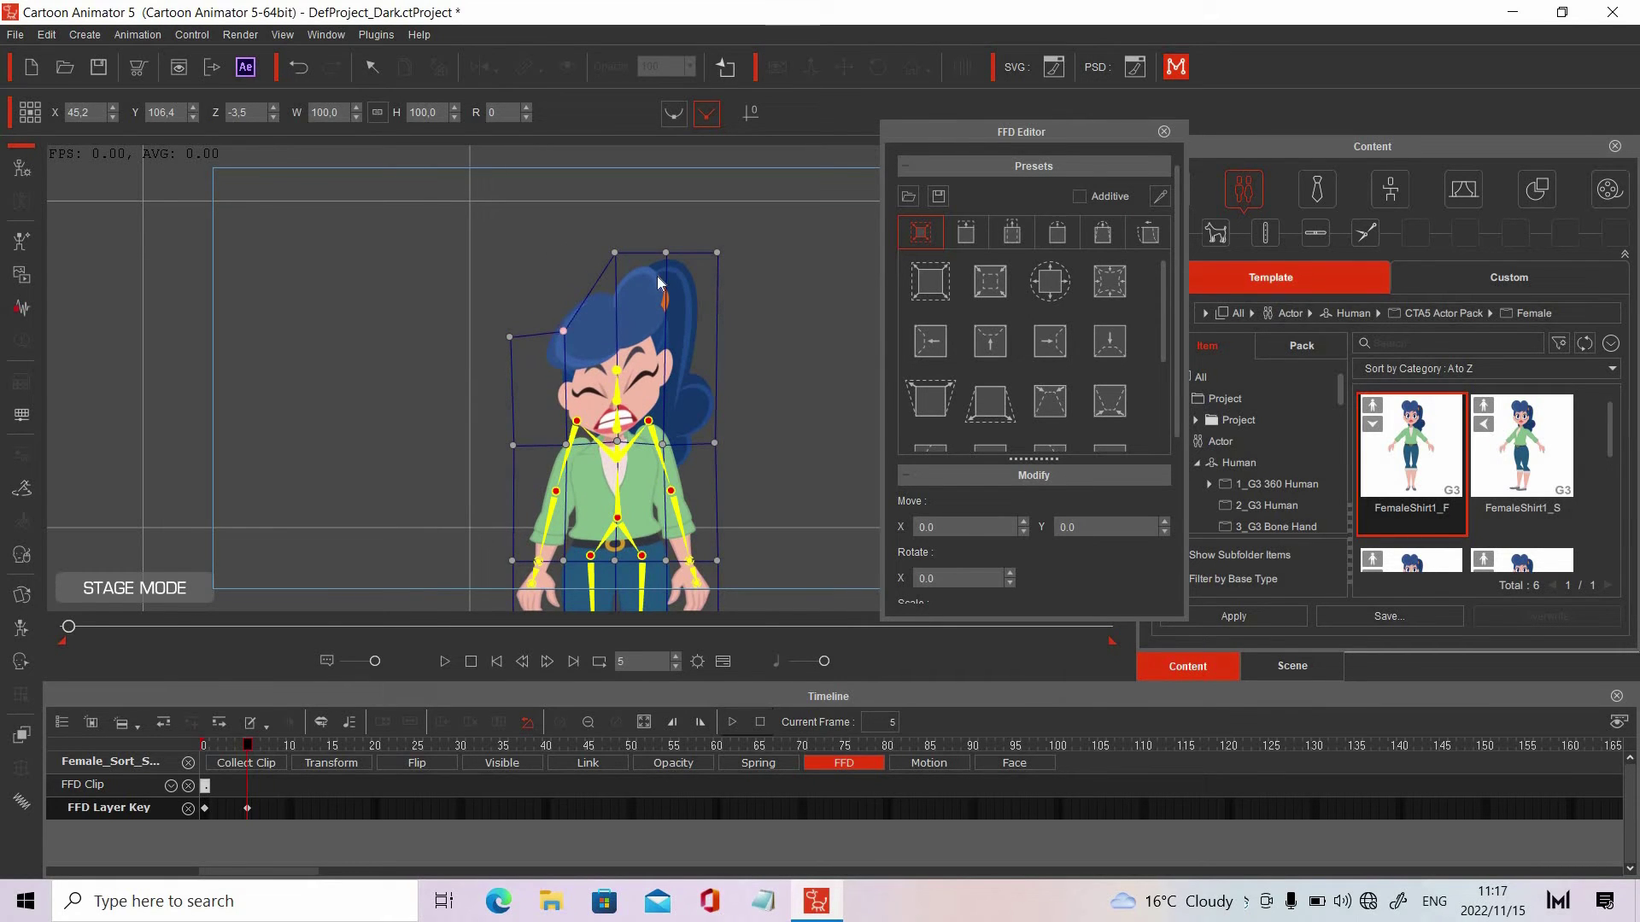
pyautogui.moveTo(614, 252); pyautogui.dragTo(612, 334)
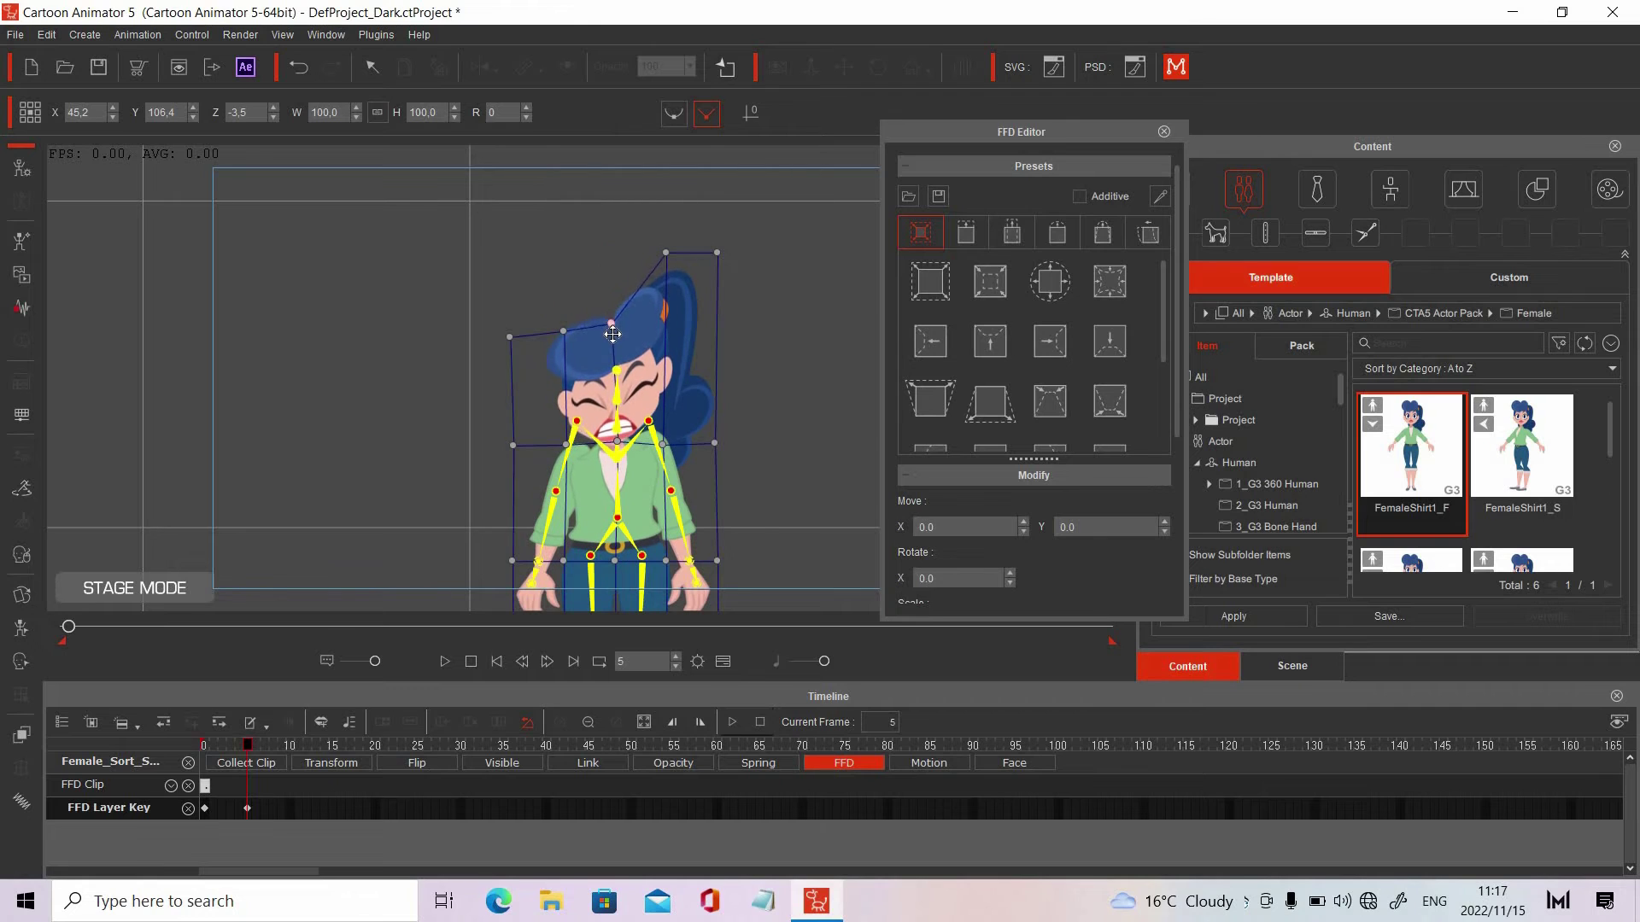
pyautogui.moveTo(662, 259); pyautogui.dragTo(659, 332)
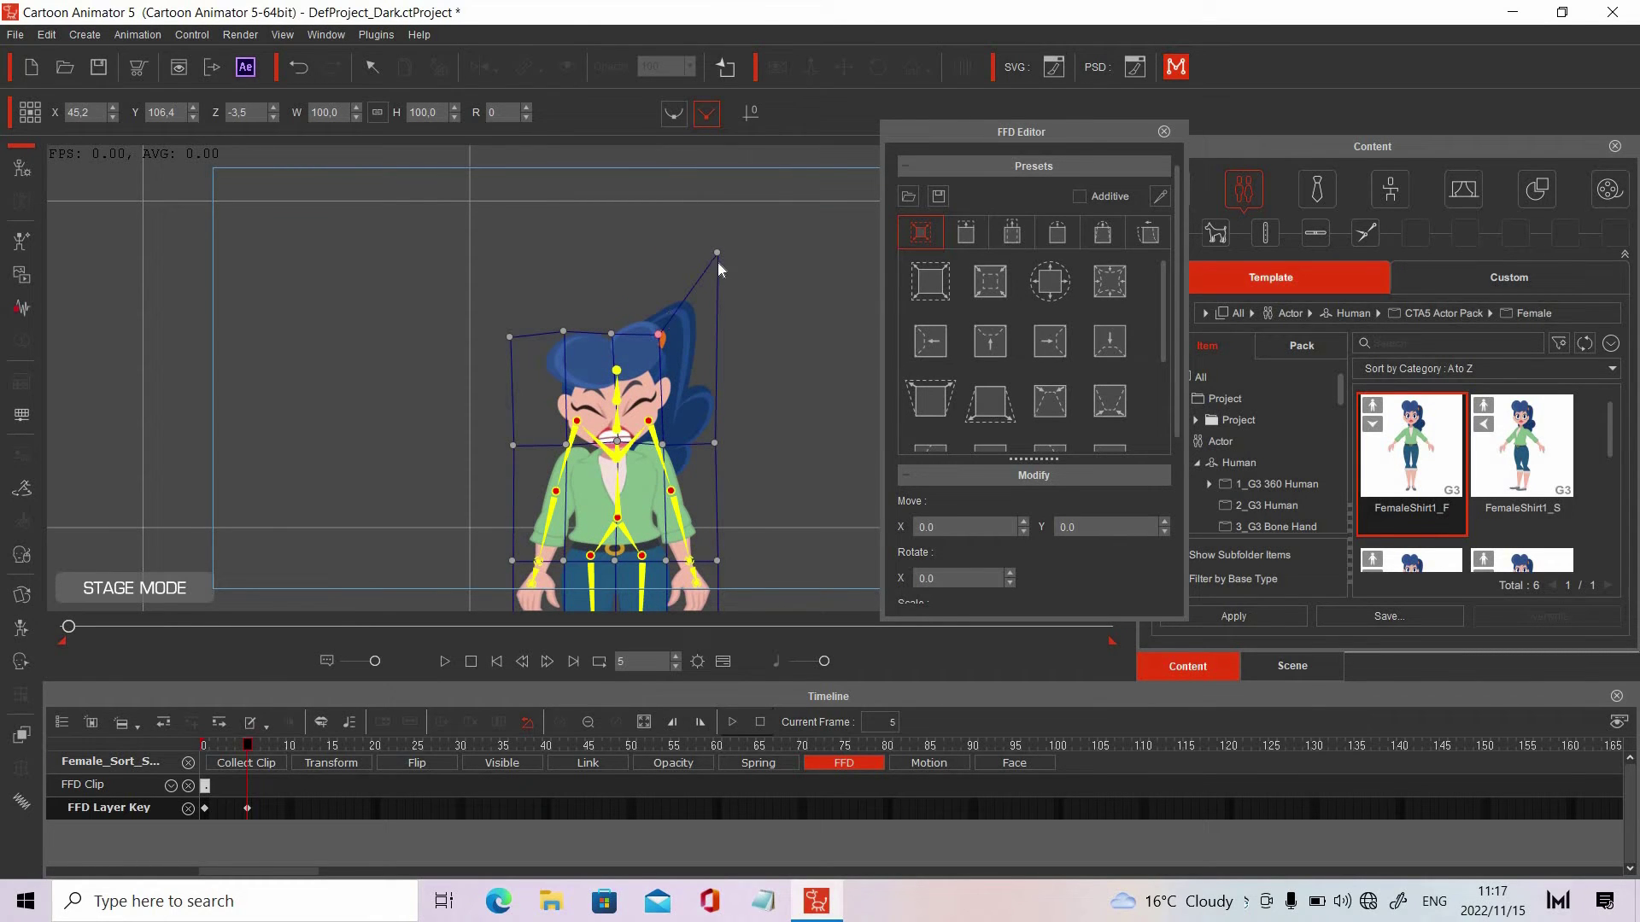
pyautogui.moveTo(720, 317); pyautogui.dragTo(715, 330)
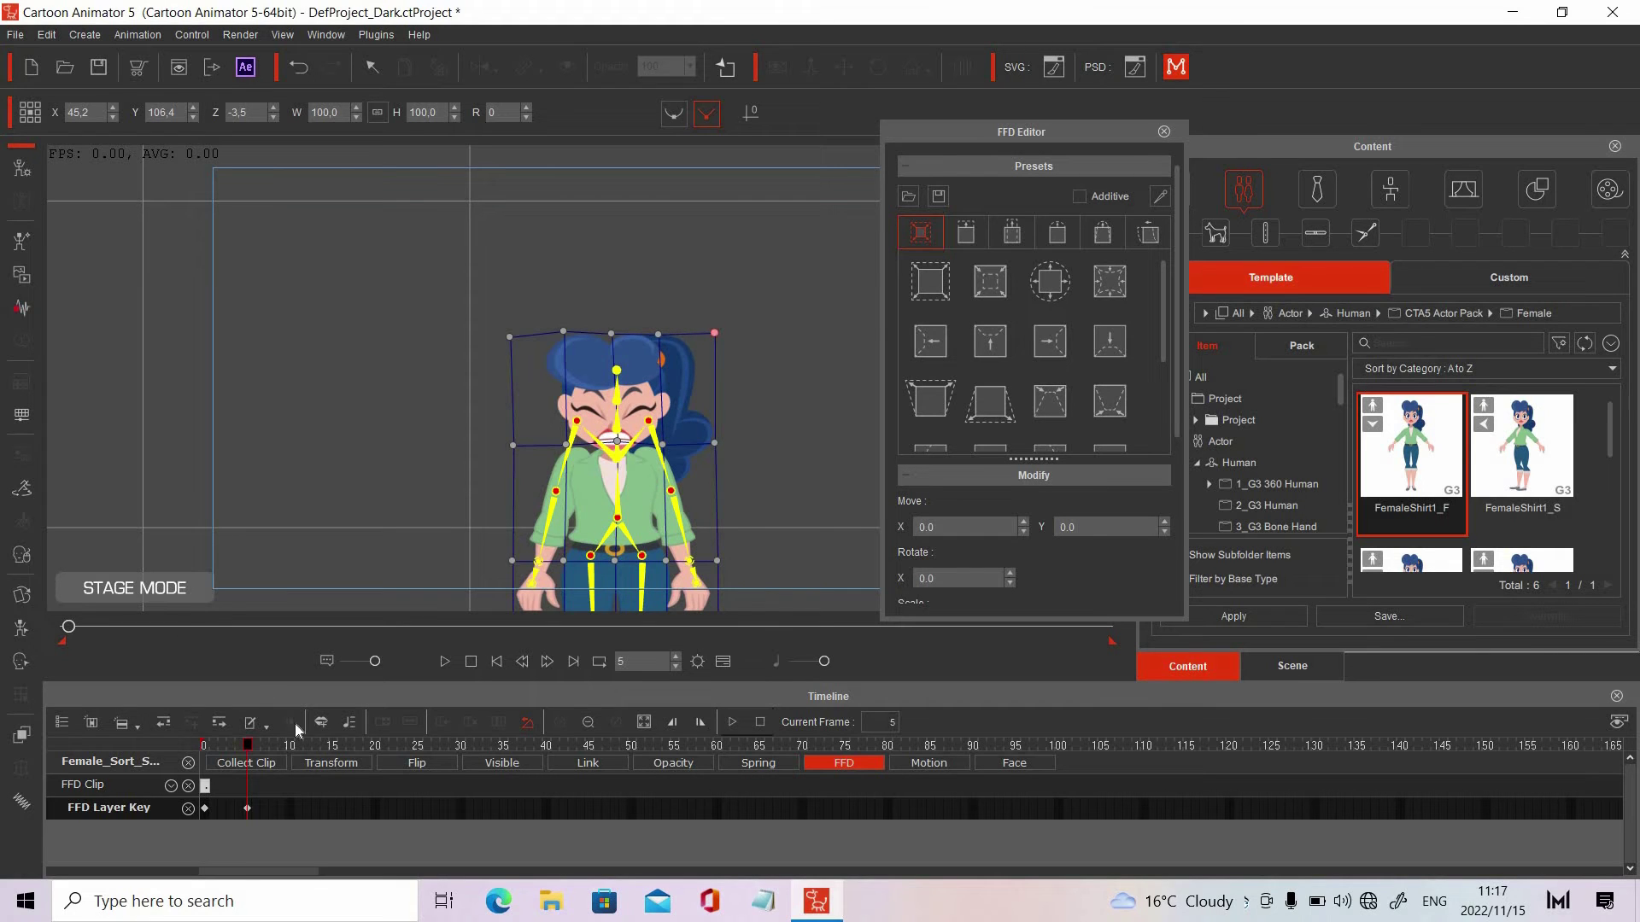
# At frame 10, drag the FFD grid's right-middle, top and upper-left points upward
pyautogui.click(289, 749)
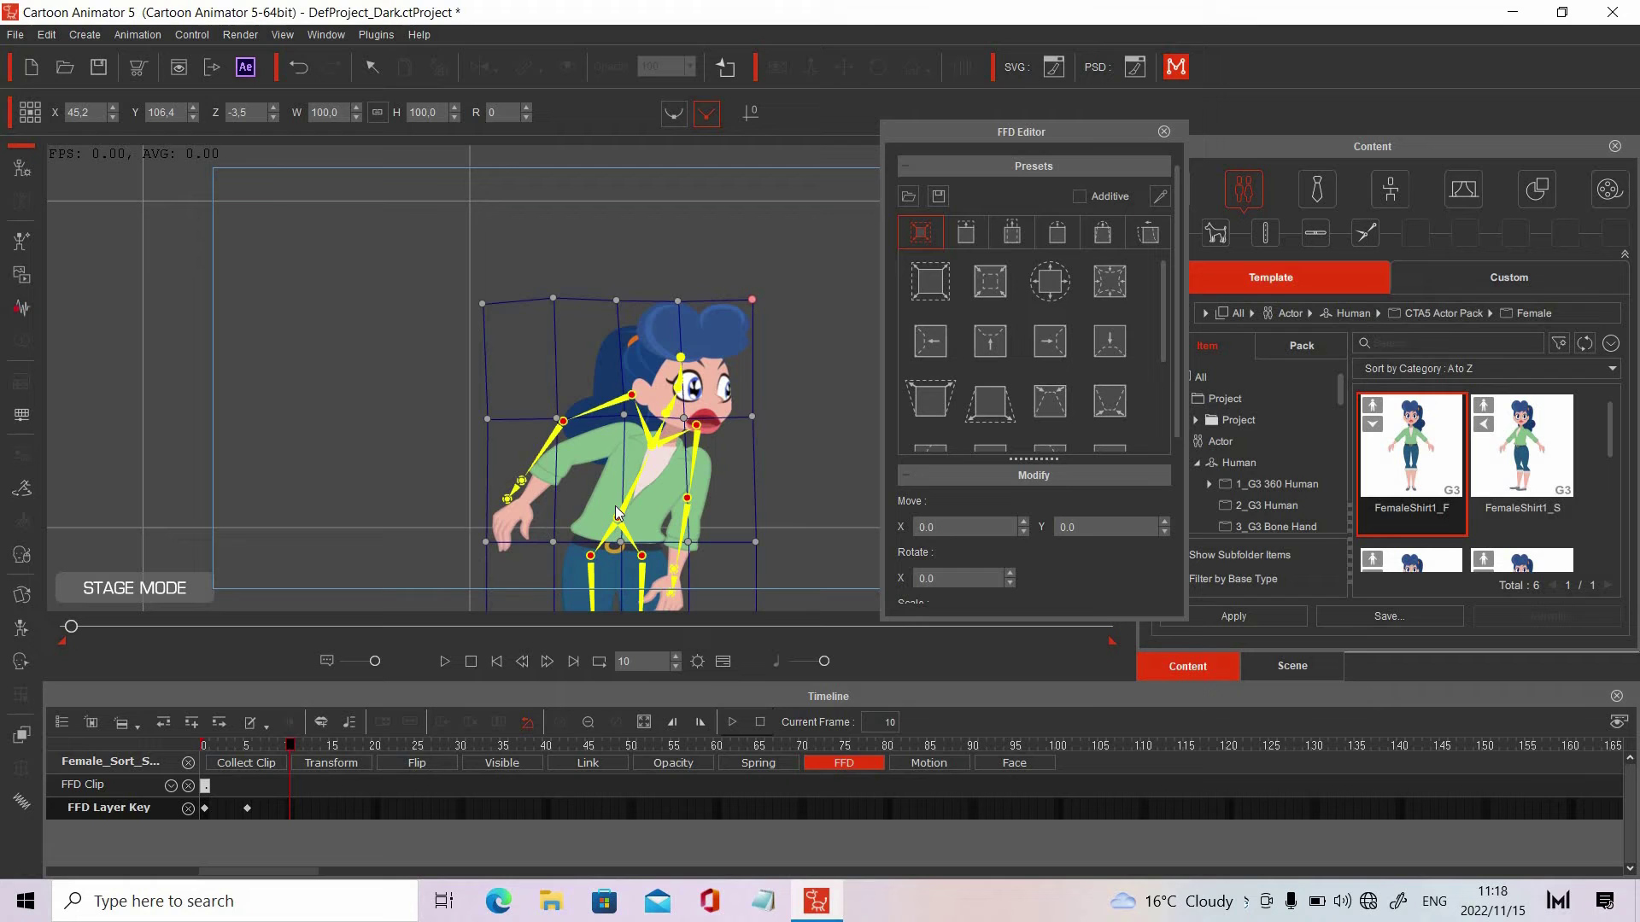
pyautogui.moveTo(752, 416); pyautogui.dragTo(749, 187)
pyautogui.moveTo(673, 305); pyautogui.dragTo(665, 192)
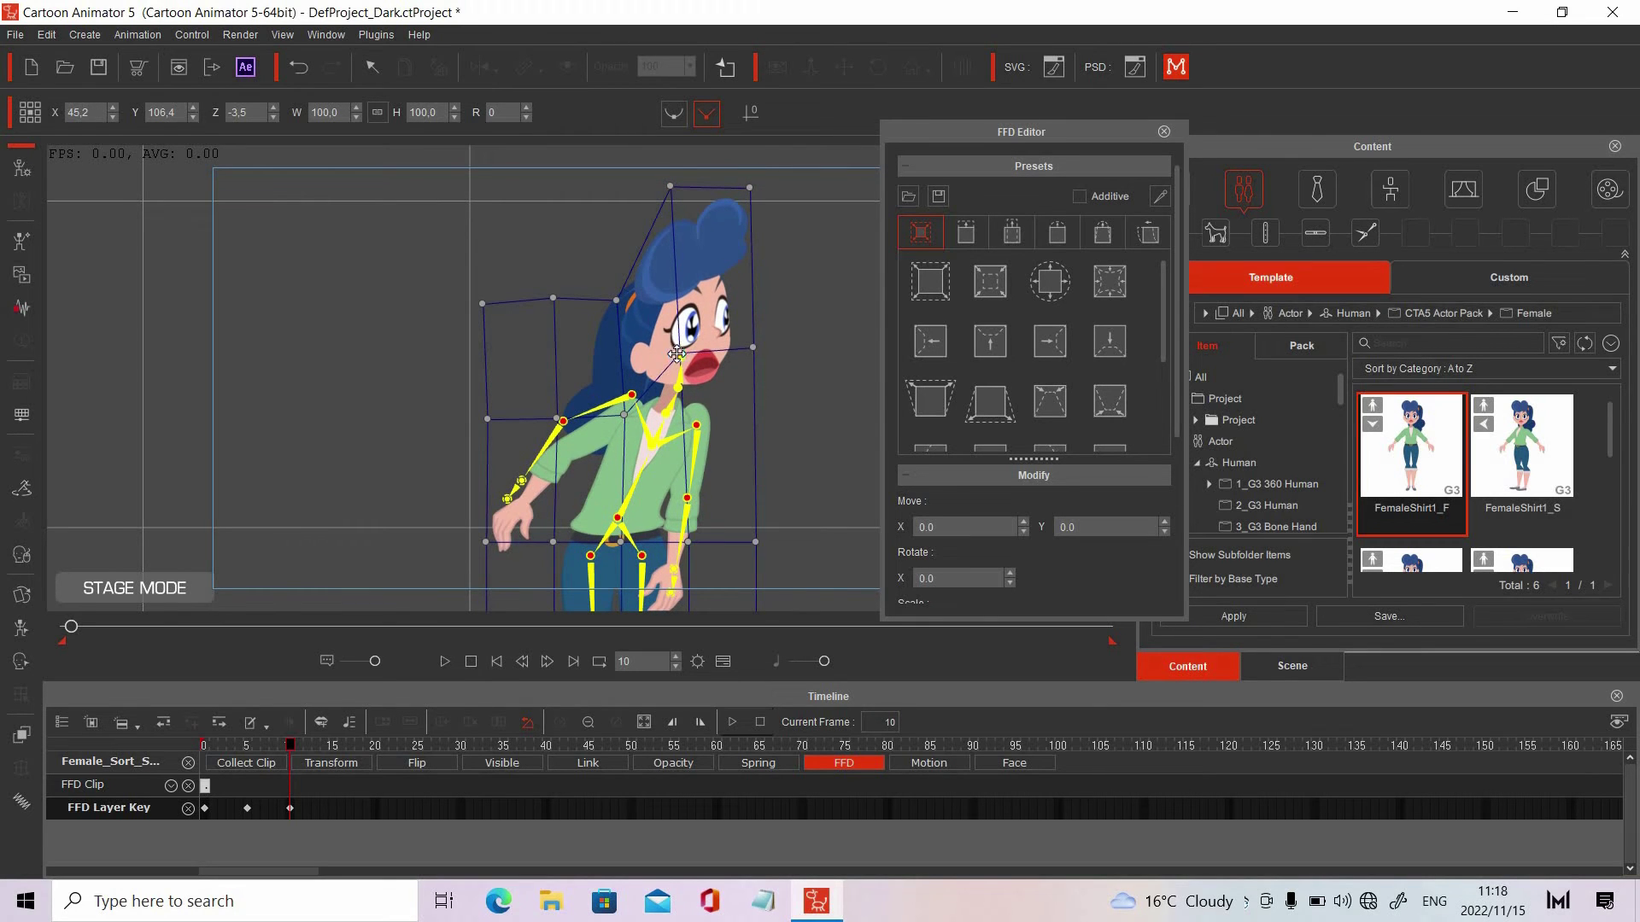
pyautogui.moveTo(615, 300); pyautogui.dragTo(545, 197)
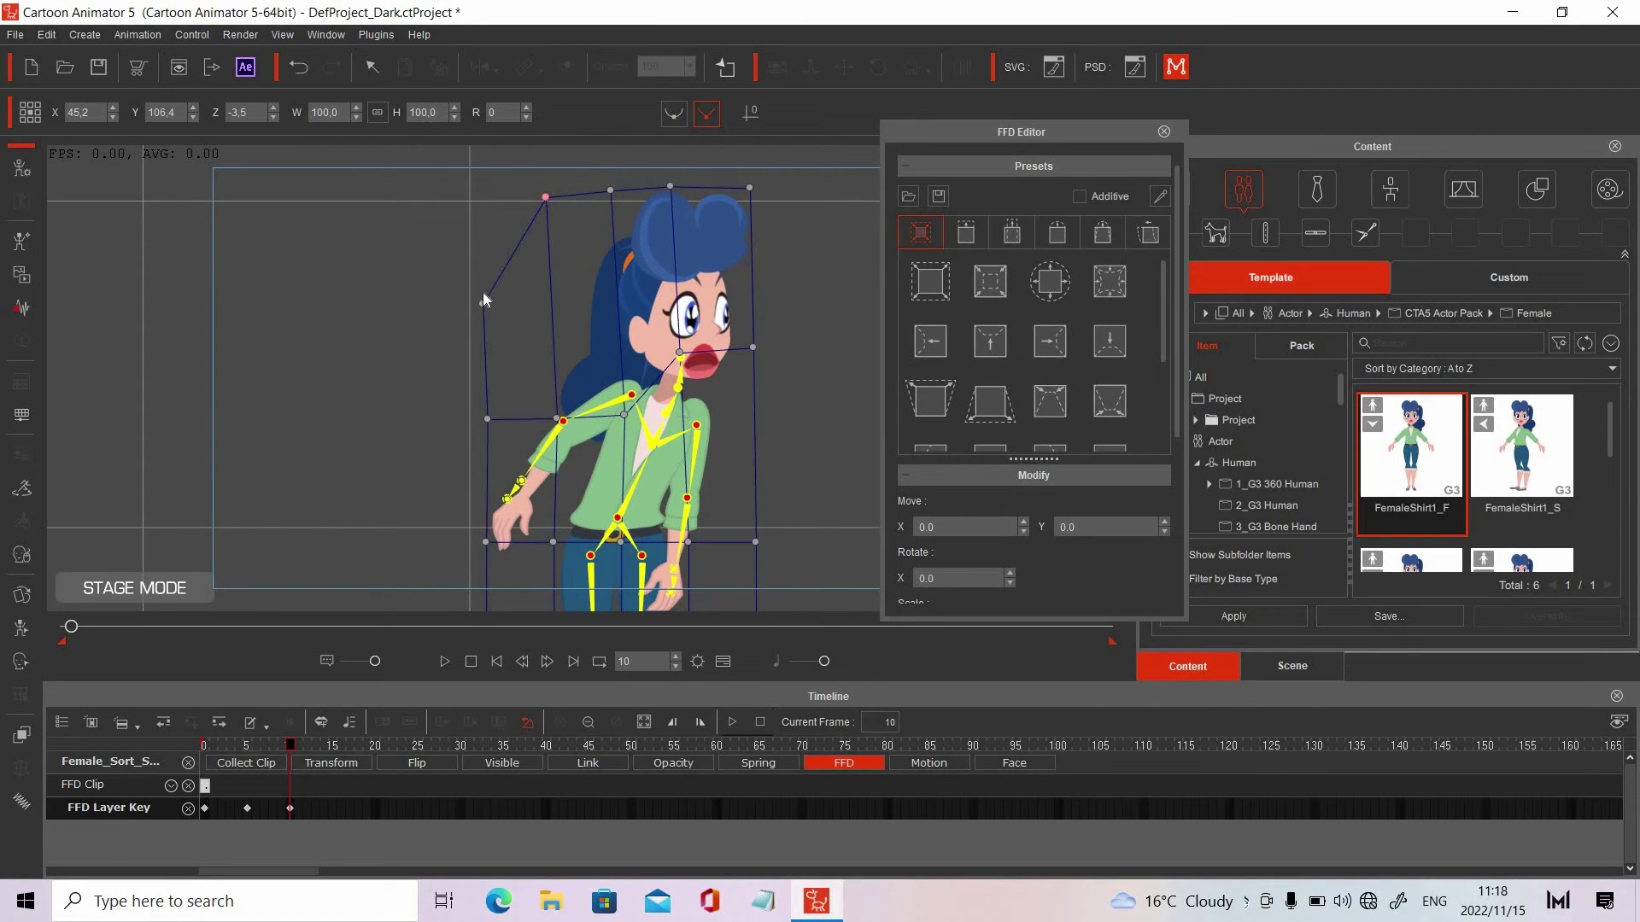
pyautogui.moveTo(480, 297); pyautogui.dragTo(475, 194)
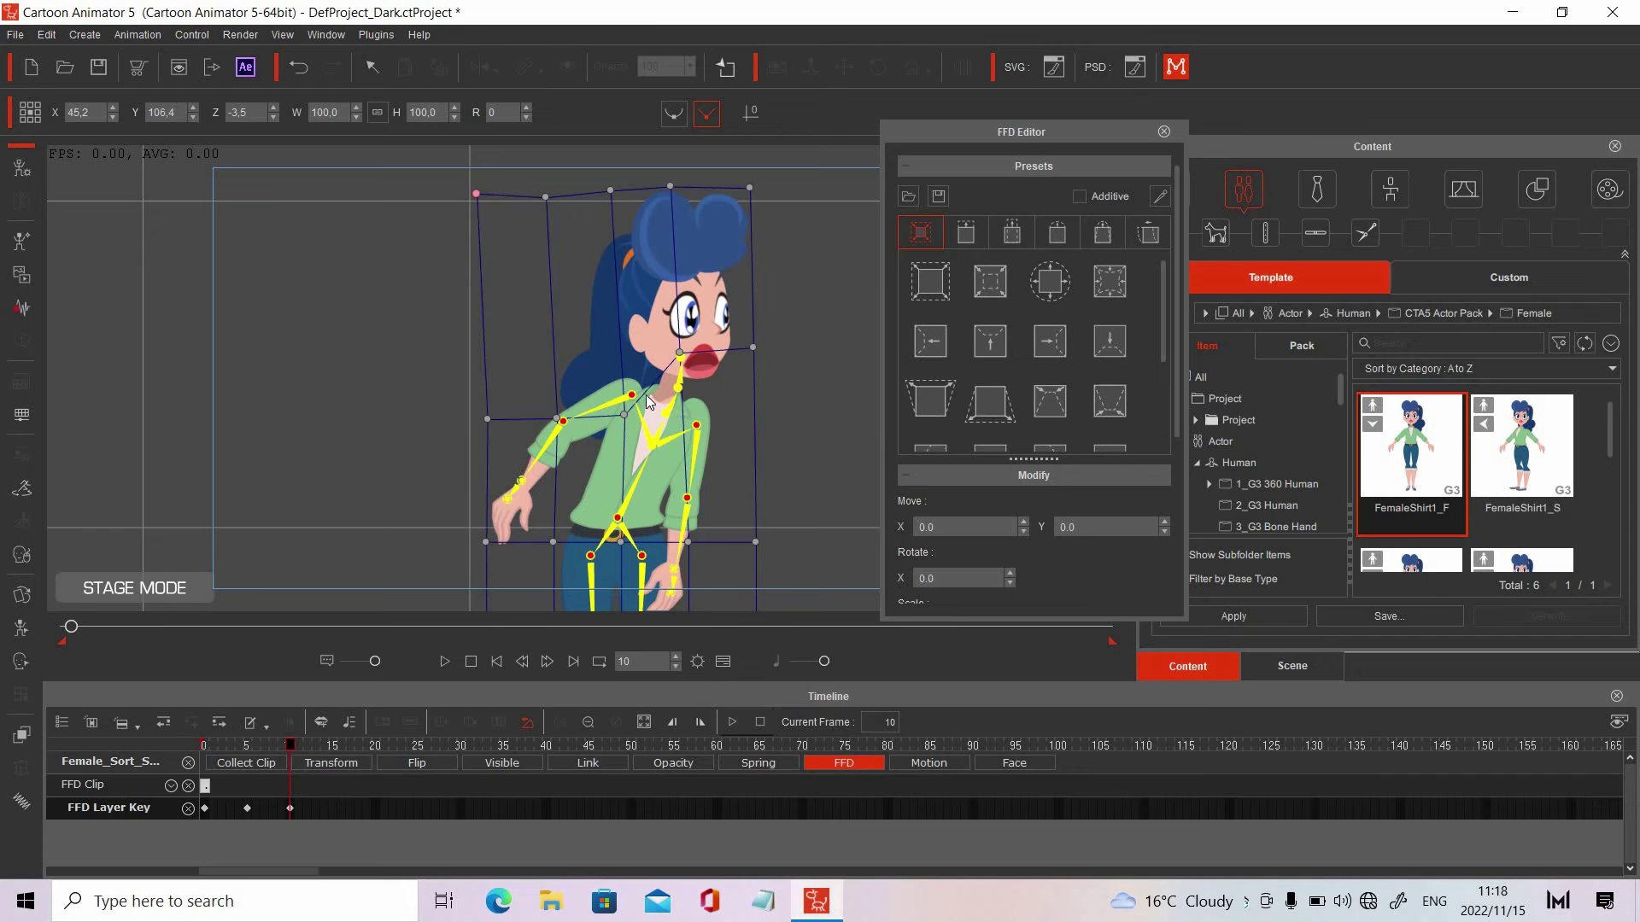
# Nudge the interior grid point below the face slightly down, then return to frame 0
pyautogui.click(617, 414)
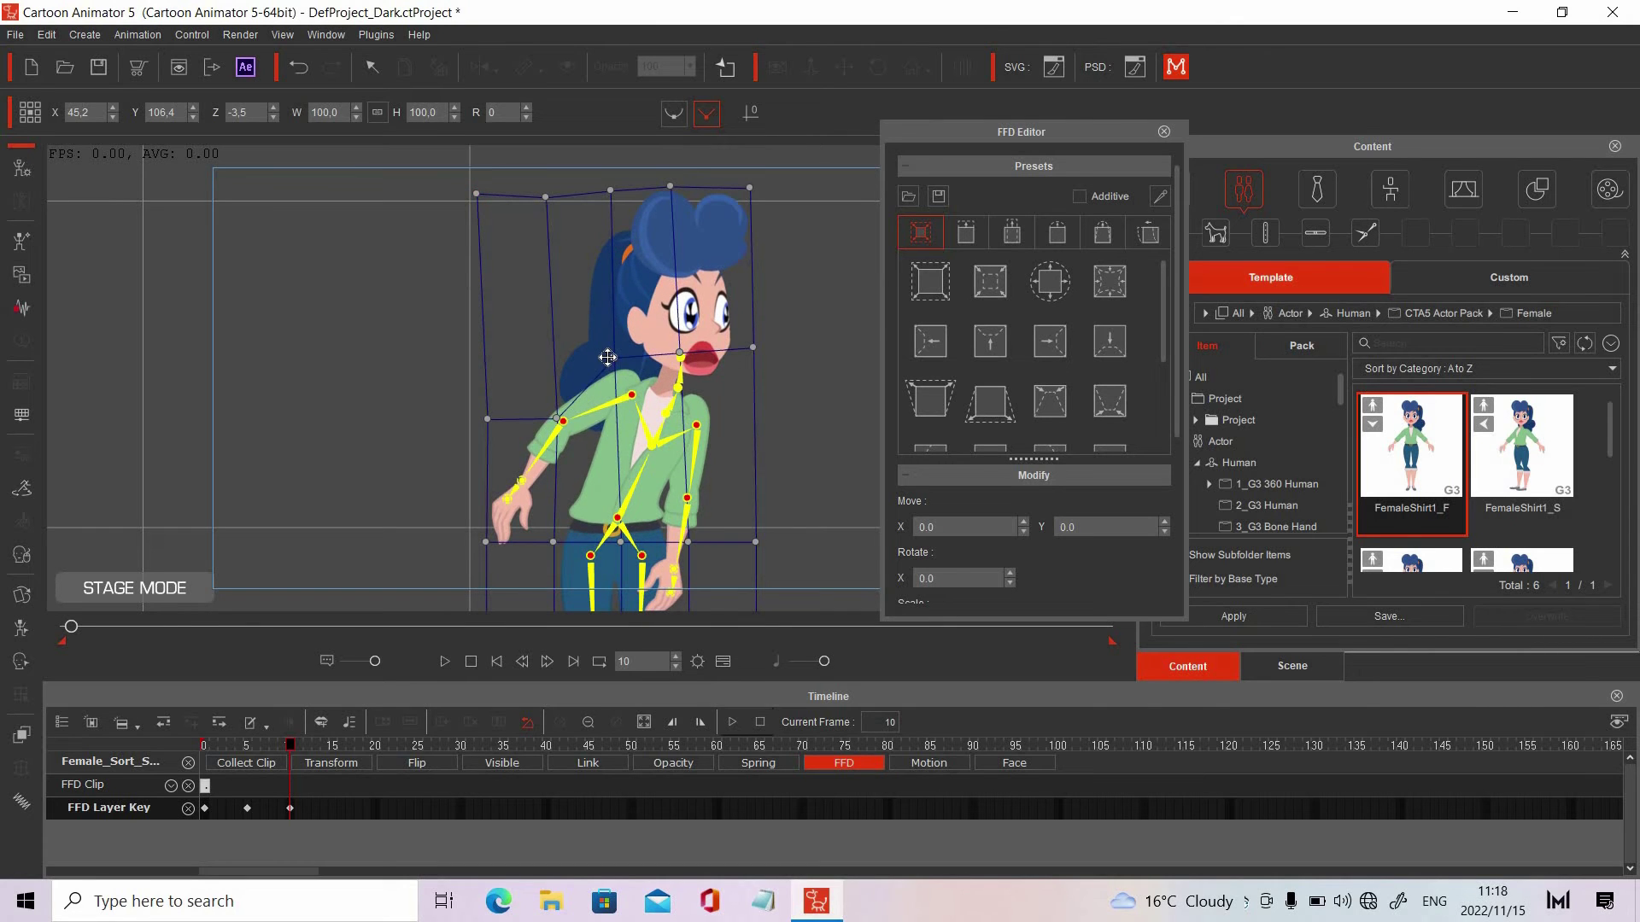
pyautogui.click(607, 357)
pyautogui.moveTo(617, 373); pyautogui.dragTo(623, 403)
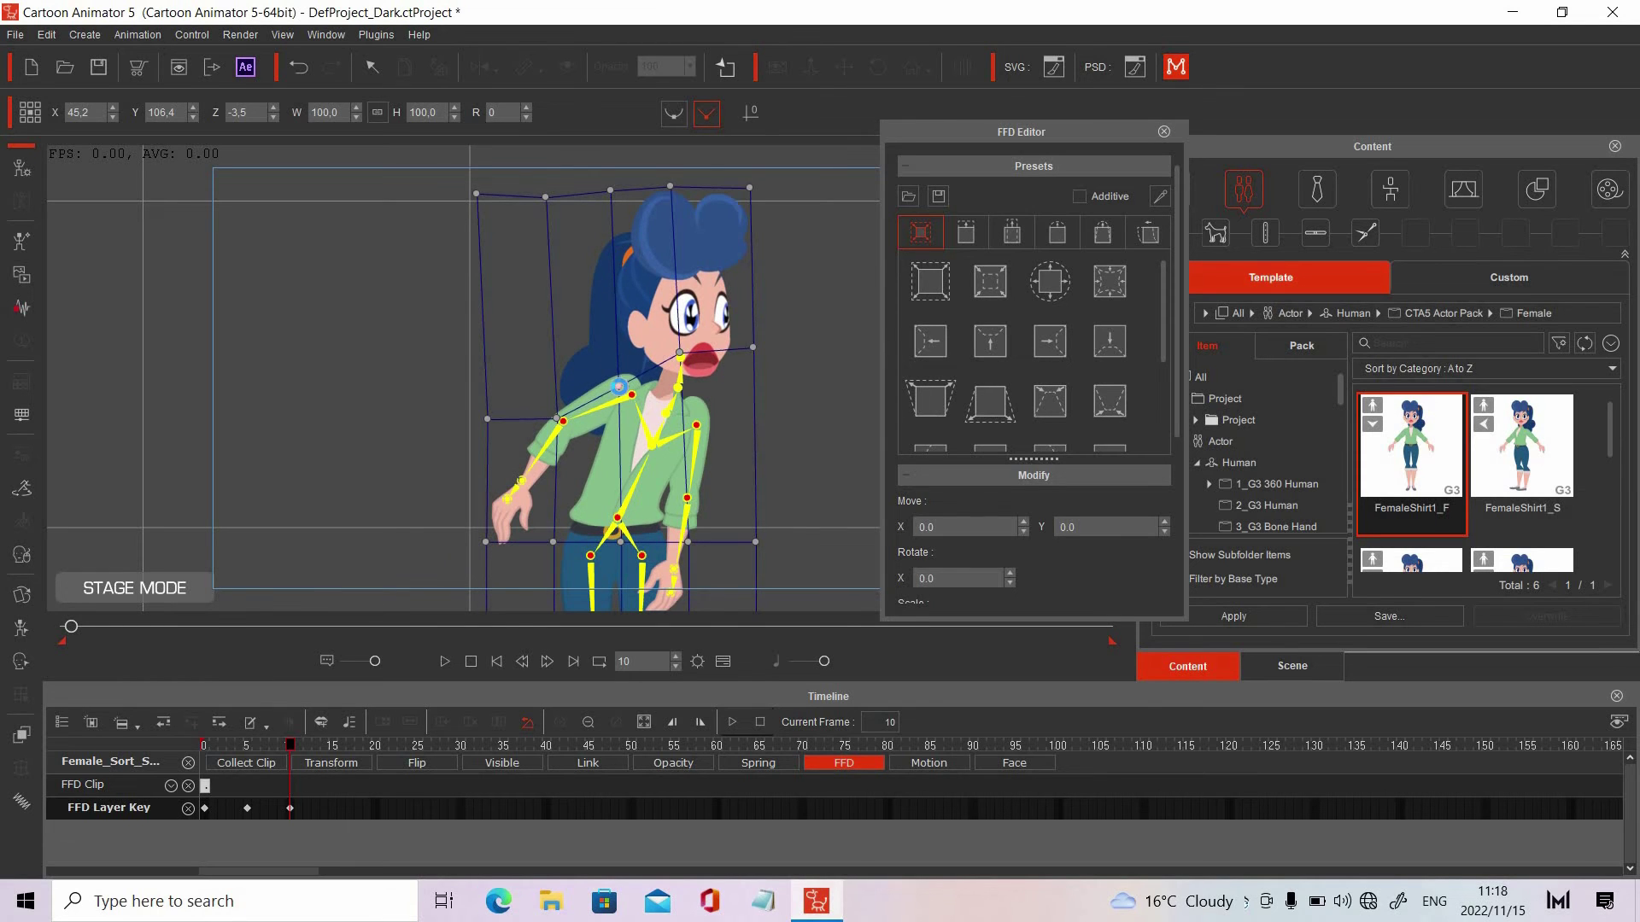
pyautogui.click(308, 752)
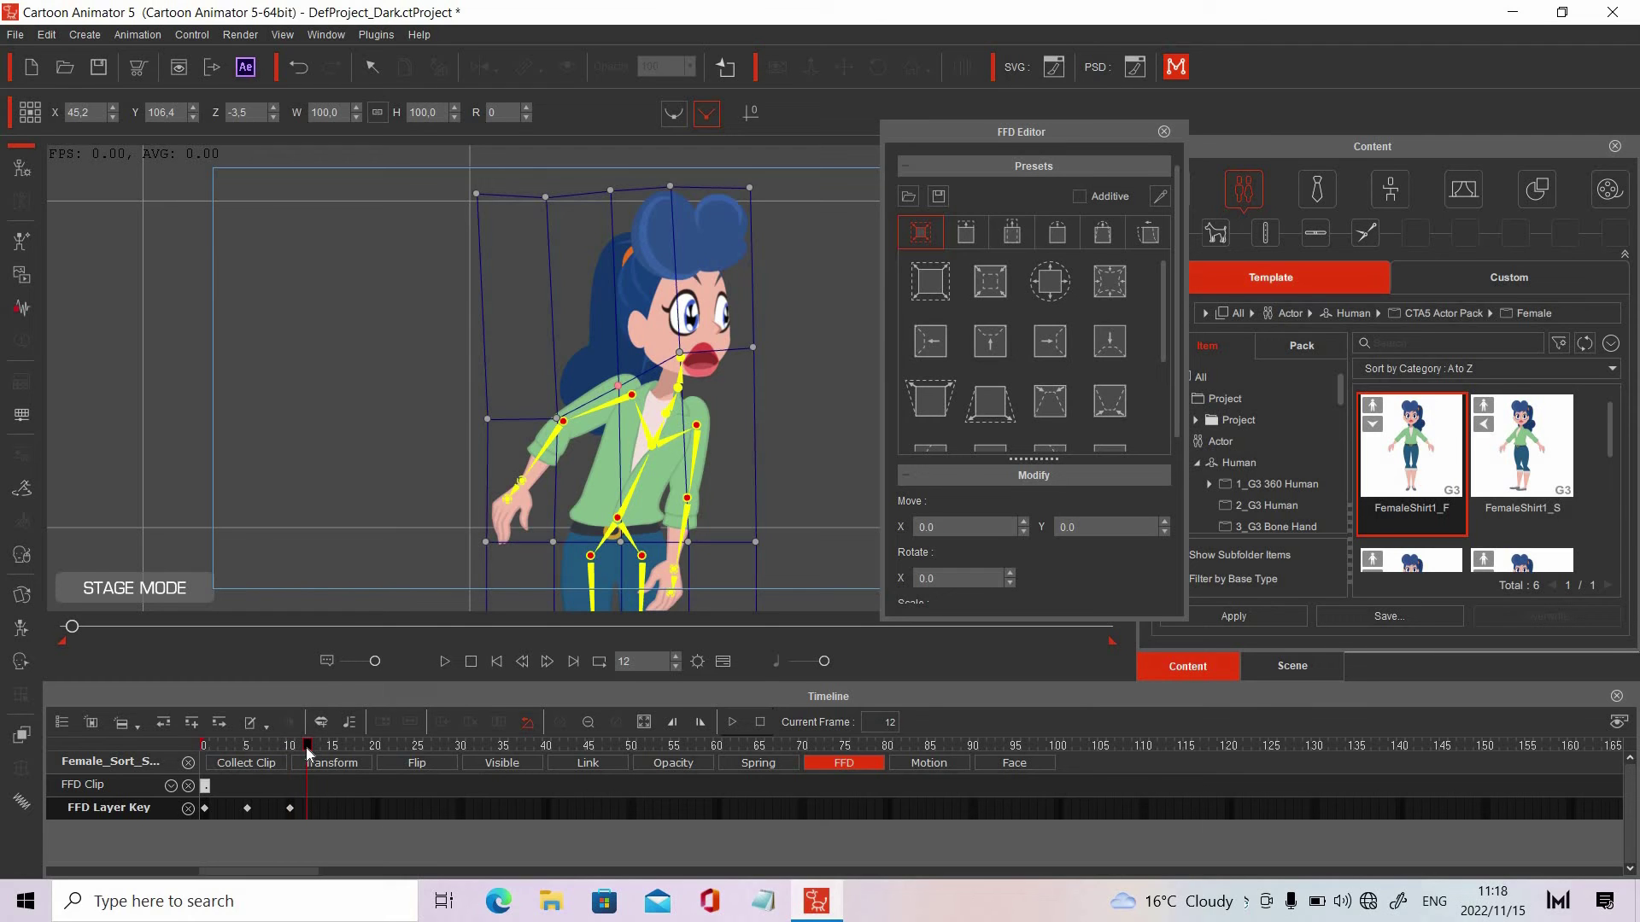
pyautogui.click(205, 808)
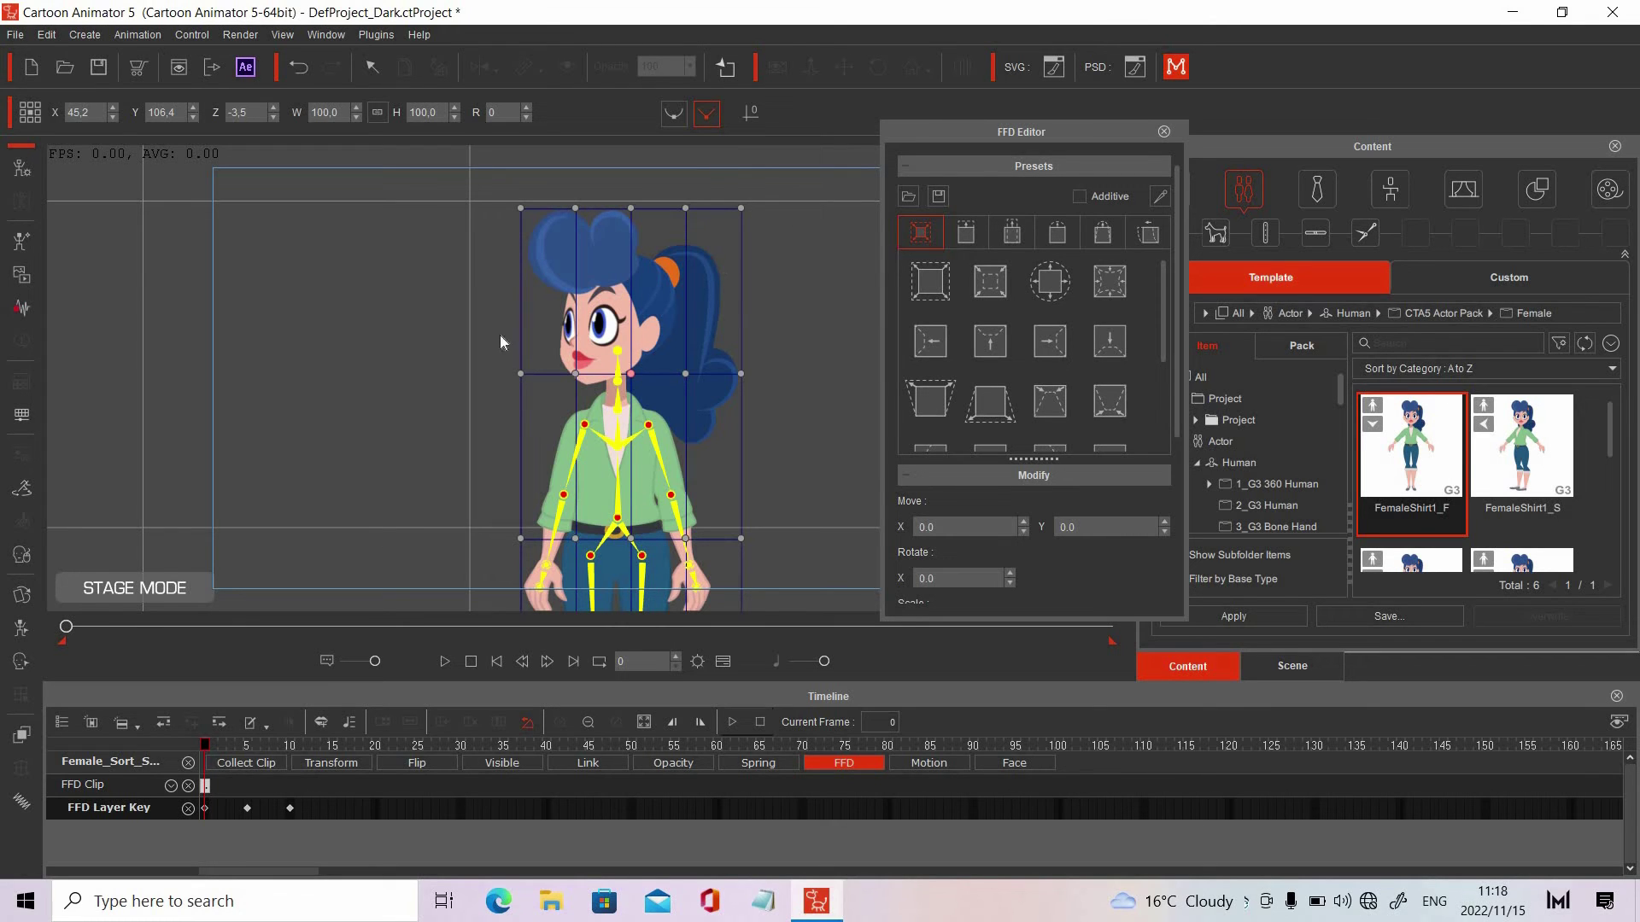
# Key the FFD lattice back to its undeformed shape at frame 12, then play and scrub the squash-stretch
pyautogui.click(309, 747)
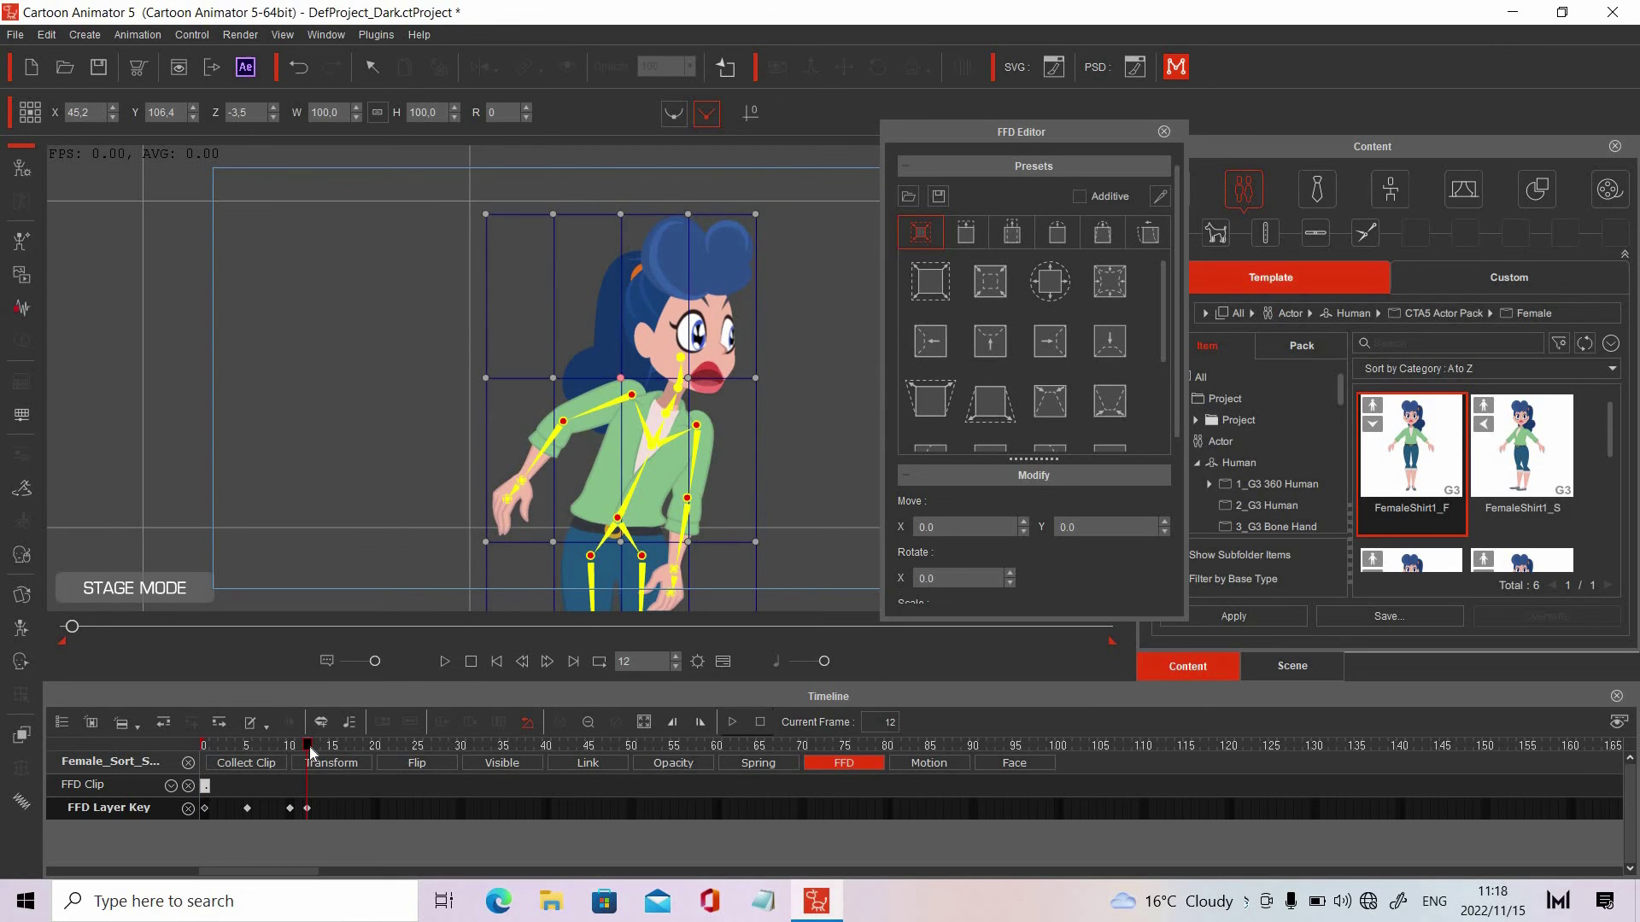
pyautogui.click(495, 661)
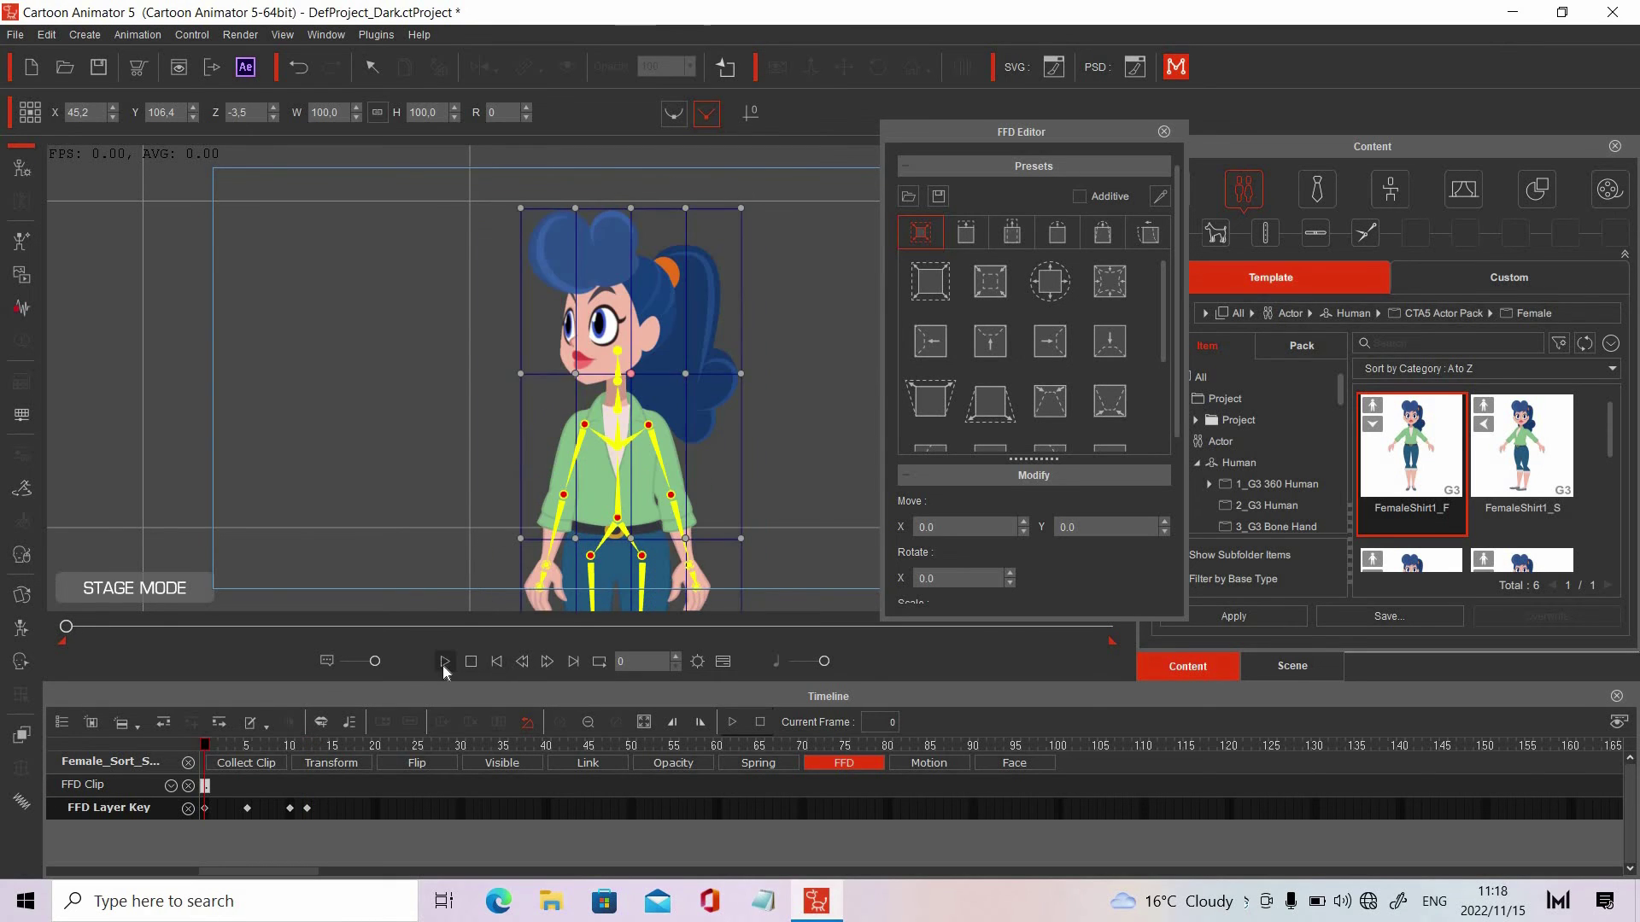
pyautogui.click(443, 663)
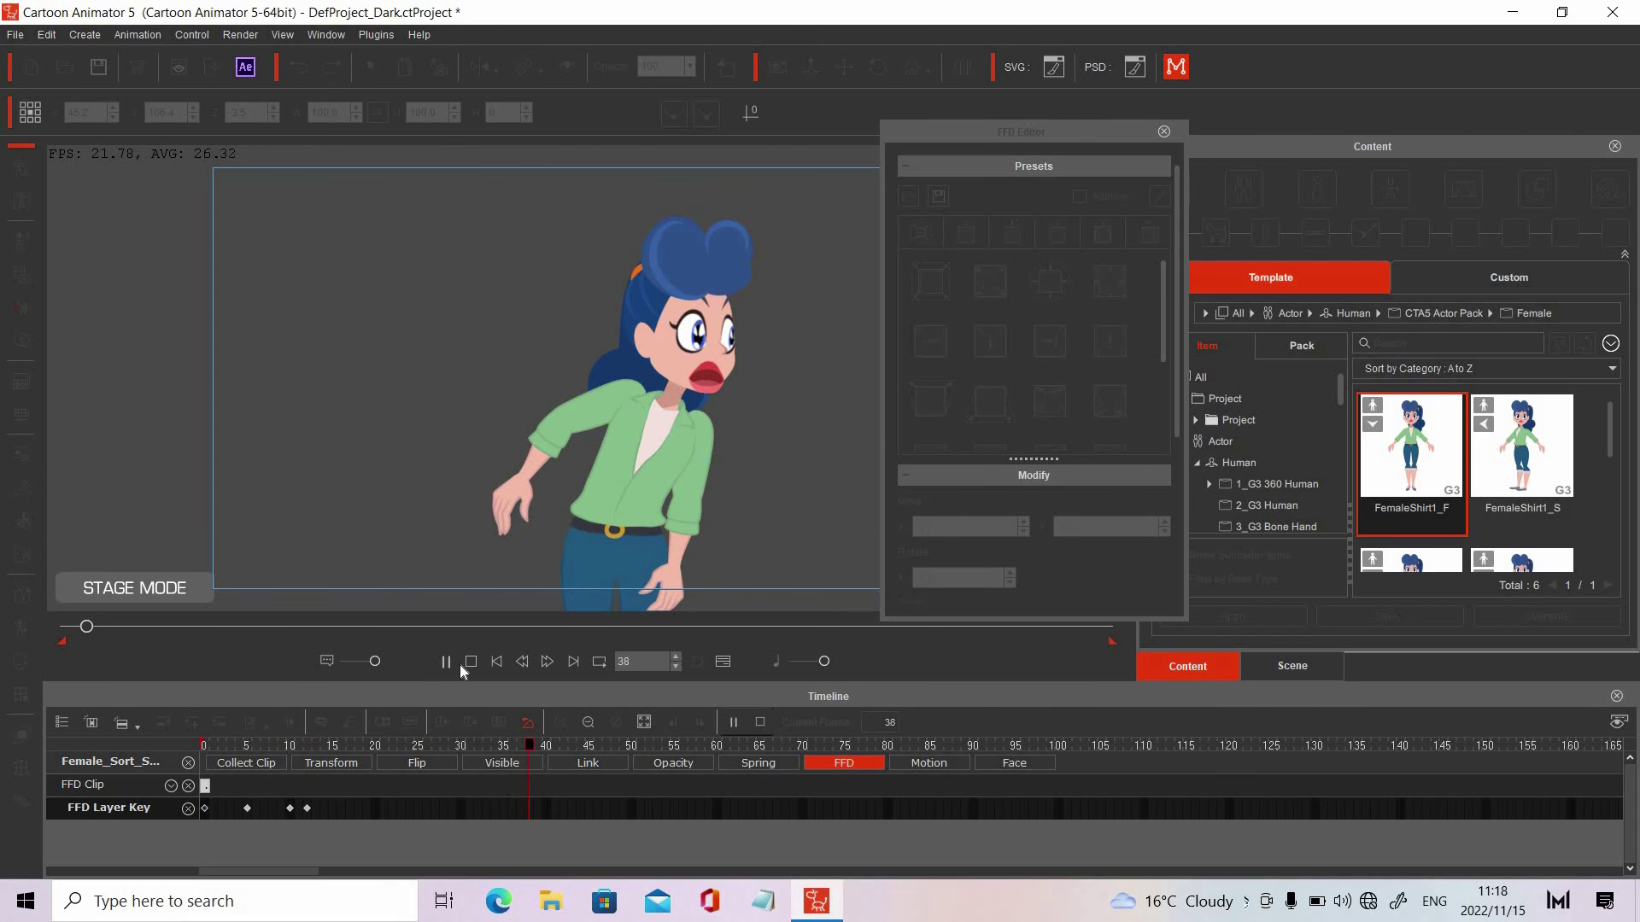
pyautogui.click(472, 661)
pyautogui.moveTo(210, 745); pyautogui.dragTo(315, 746)
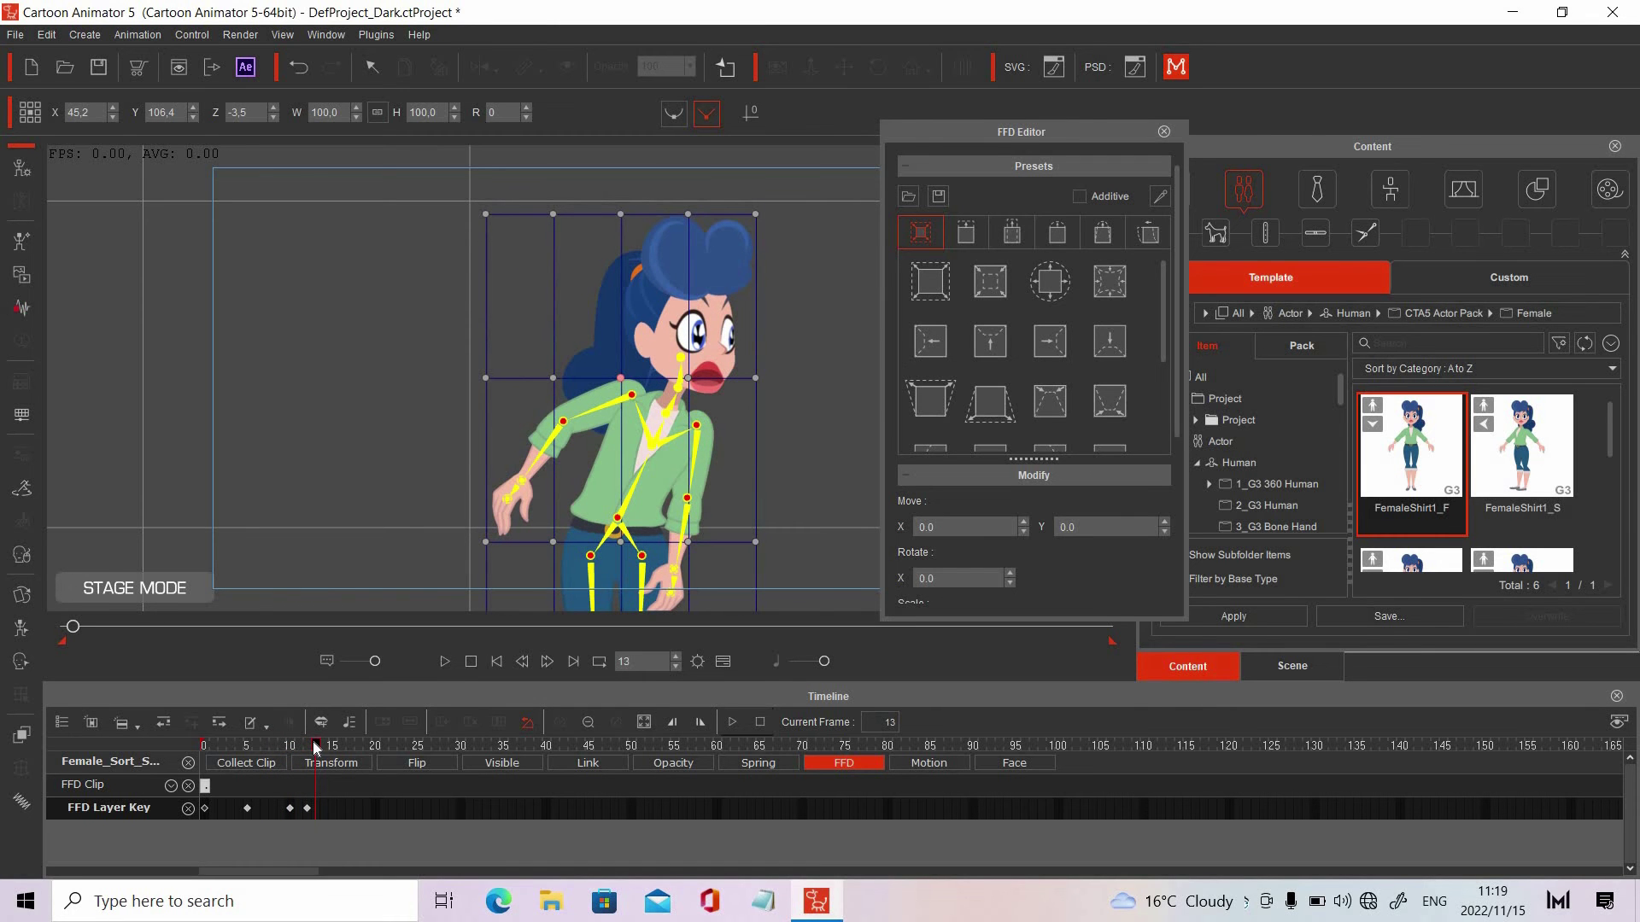